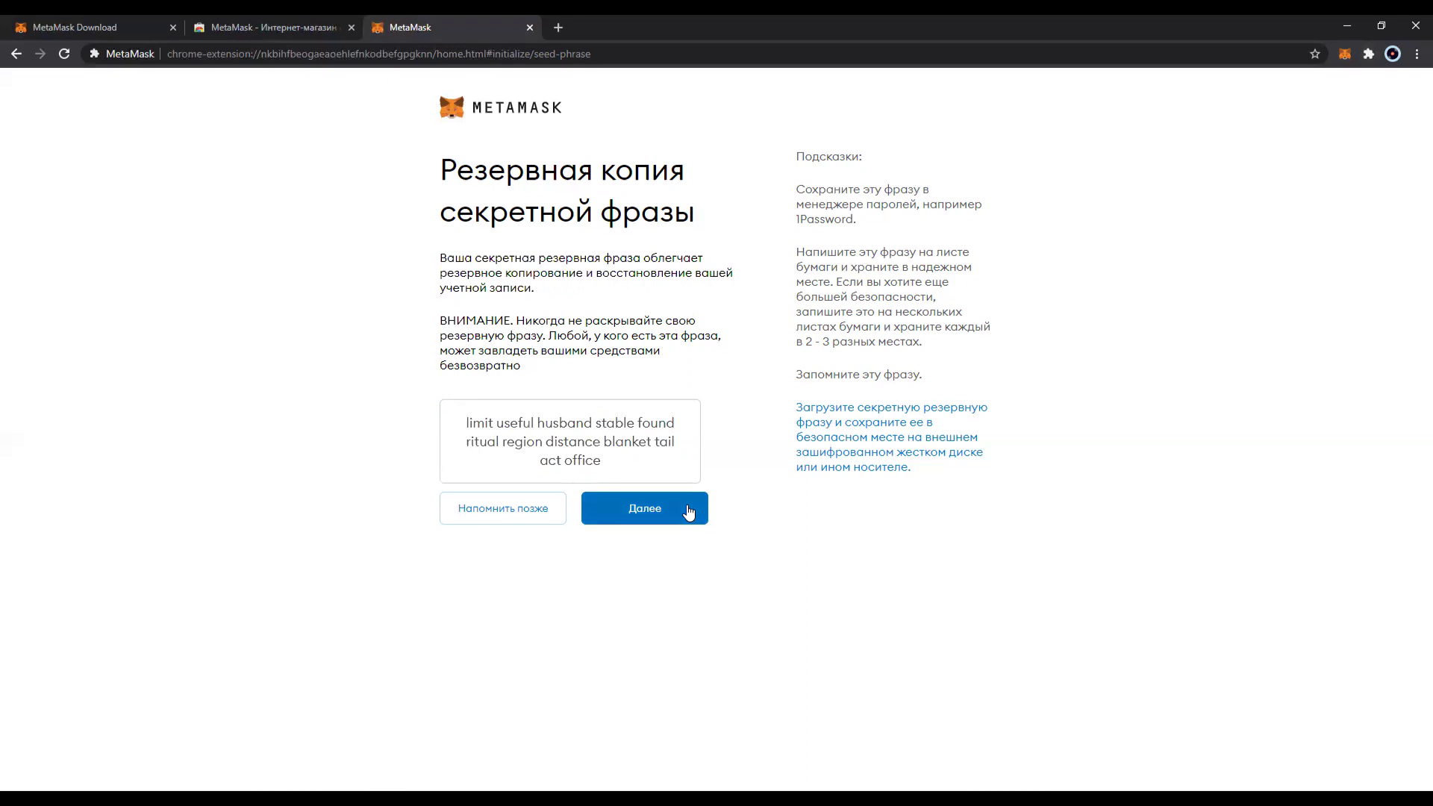
# Confirm the wallet's secret backup phrase by selecting its twelve words in the correct order and submitting them
pyautogui.click(606, 529)
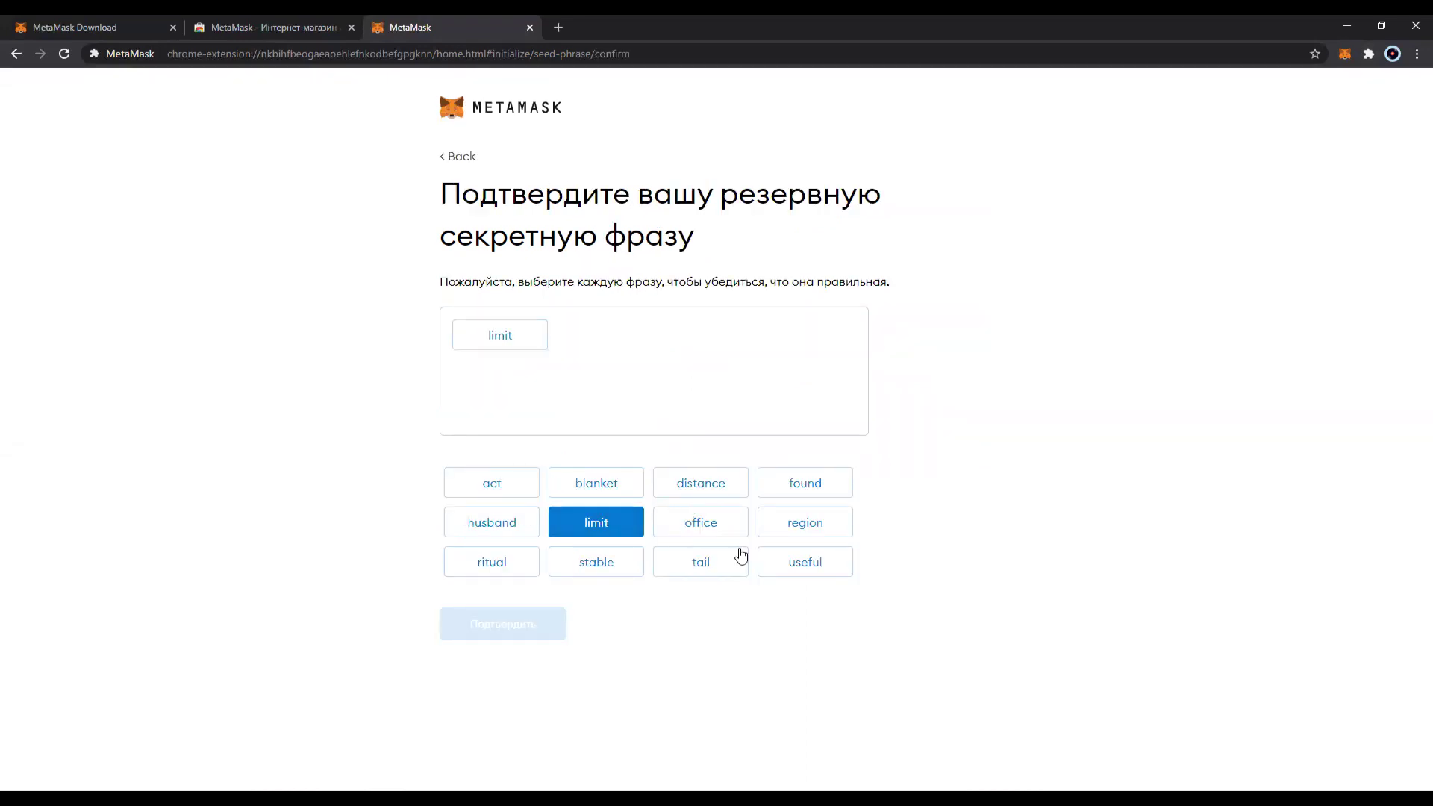
pyautogui.click(779, 564)
pyautogui.click(520, 532)
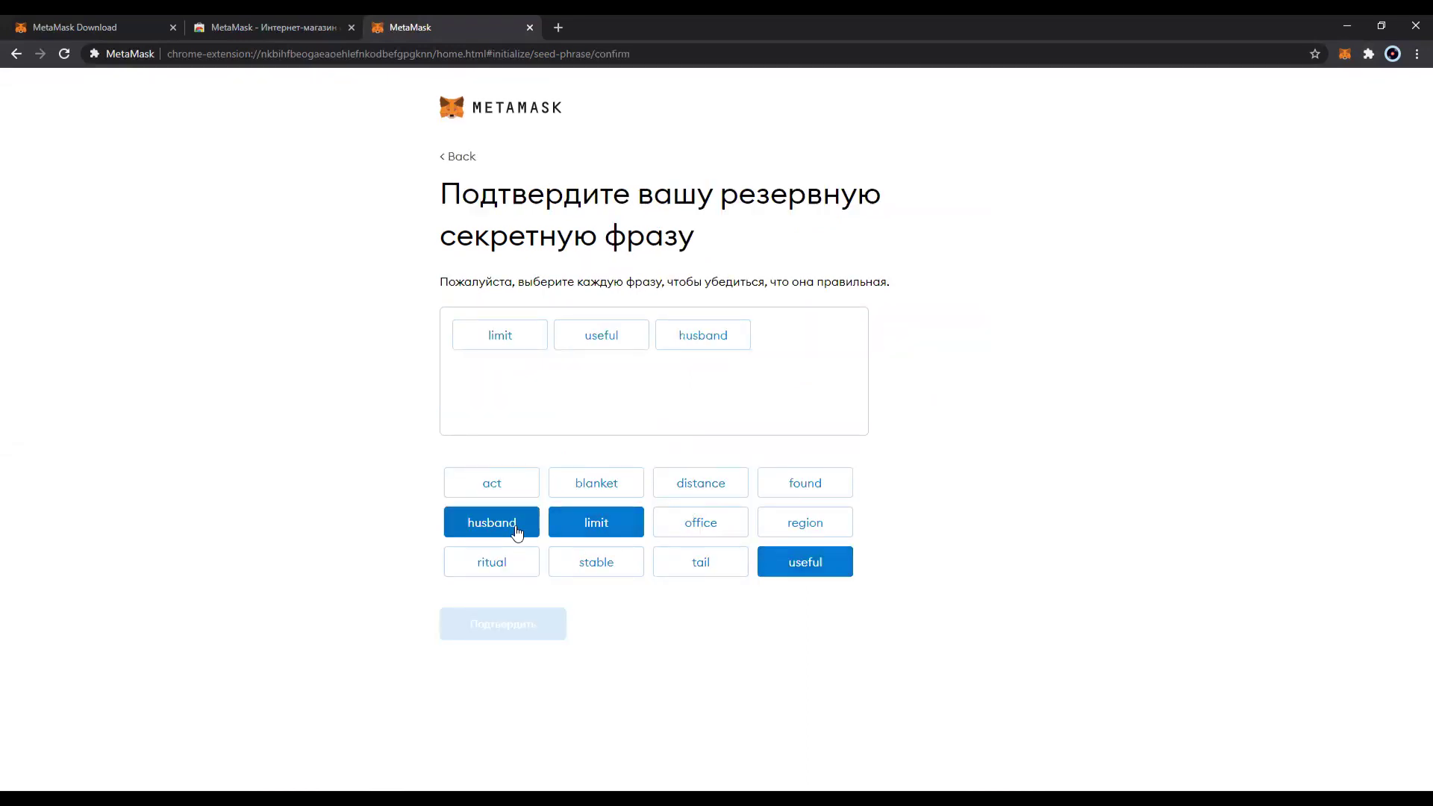
pyautogui.click(595, 562)
pyautogui.click(778, 493)
pyautogui.click(533, 565)
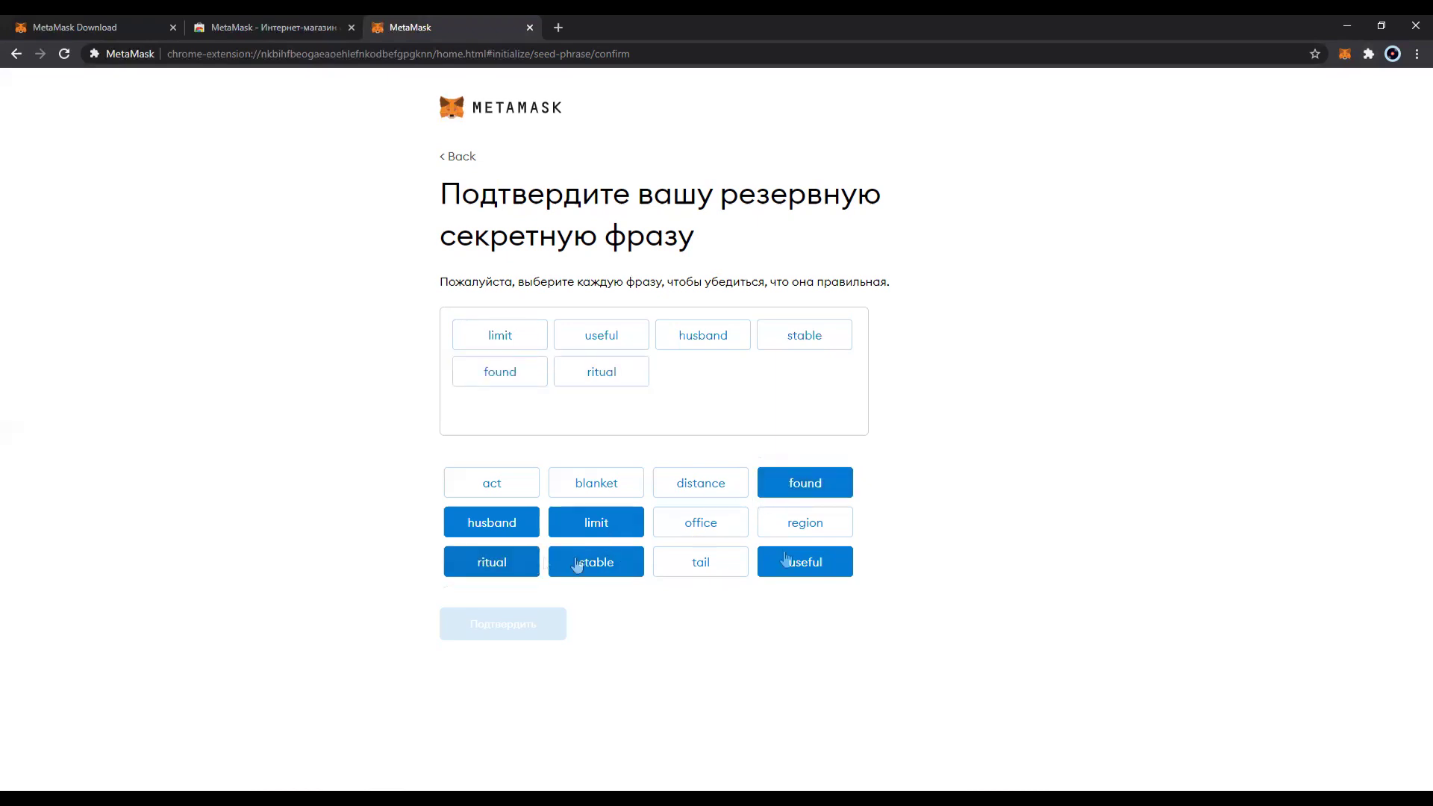
pyautogui.click(810, 534)
pyautogui.click(724, 497)
pyautogui.click(597, 484)
pyautogui.click(697, 562)
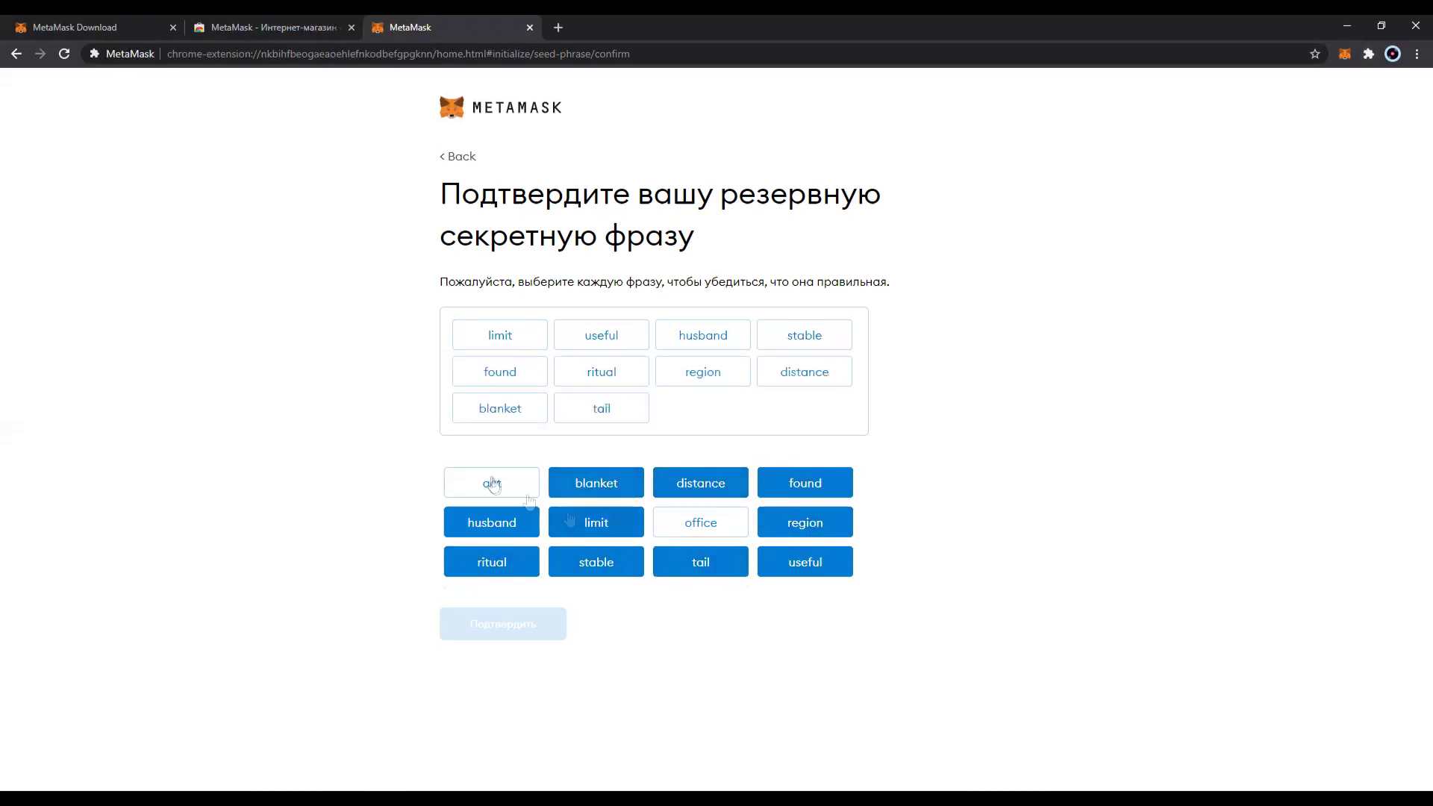
pyautogui.click(492, 483)
pyautogui.click(689, 524)
pyautogui.click(494, 627)
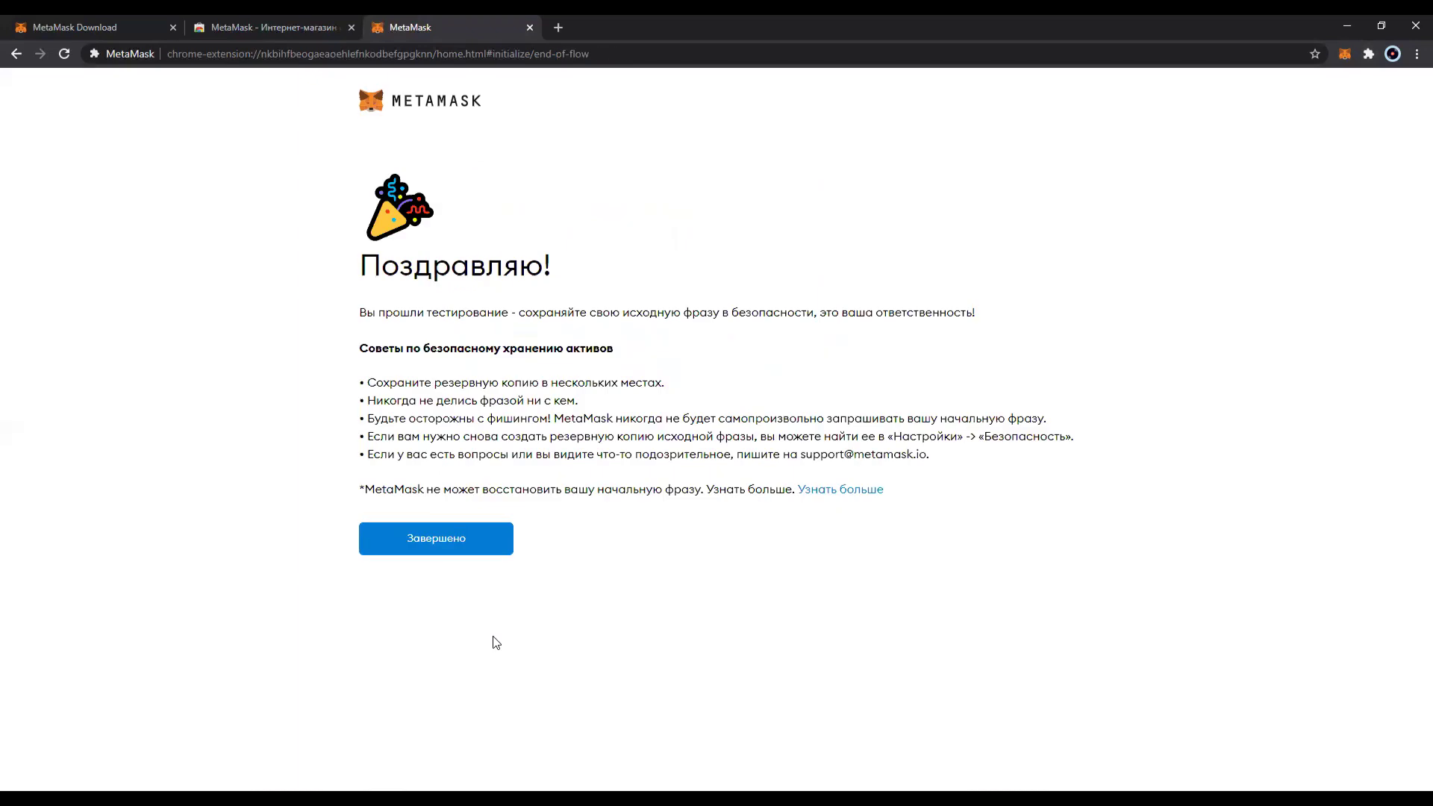
# Finish the wallet setup and dismiss the token swapping announcement
pyautogui.click(471, 547)
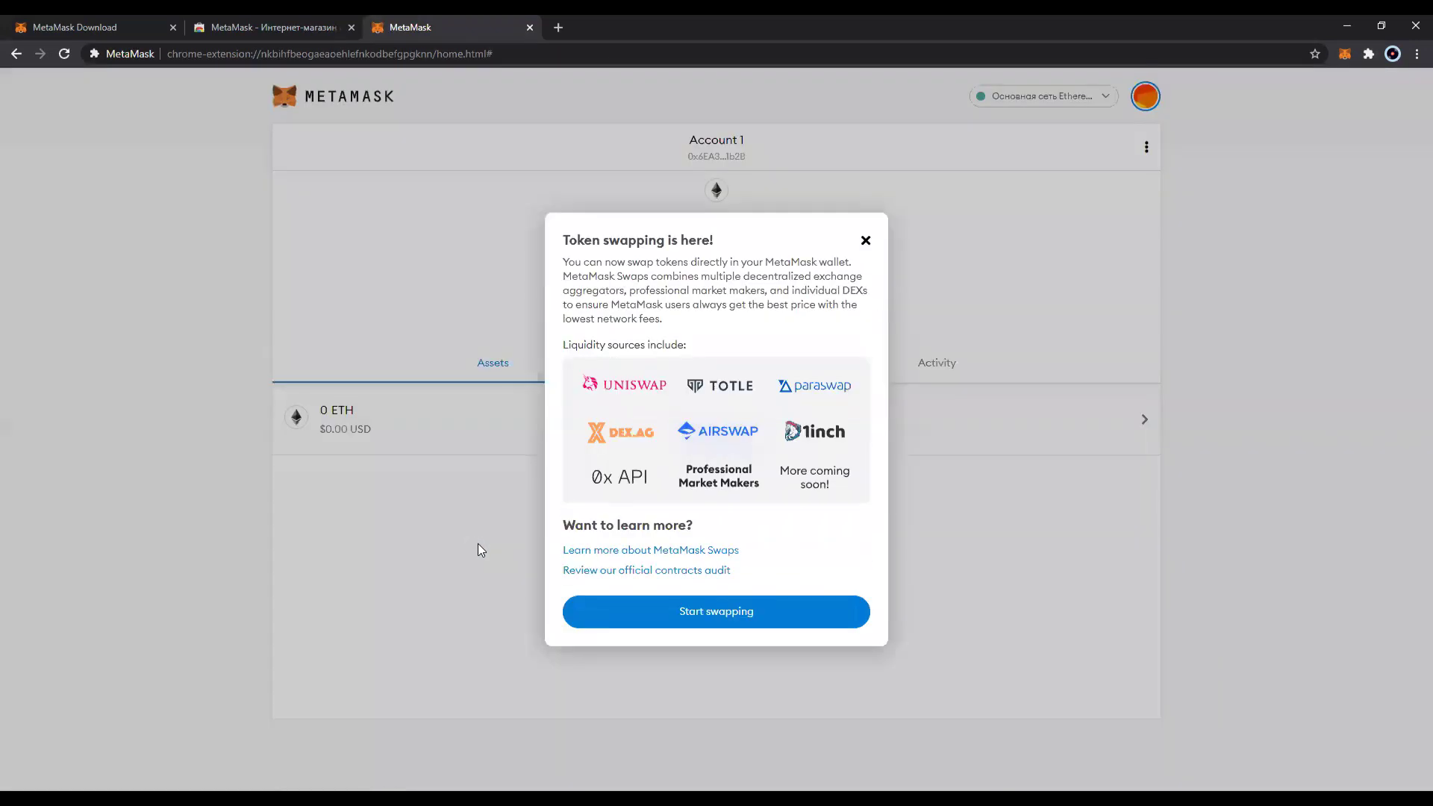
pyautogui.click(866, 241)
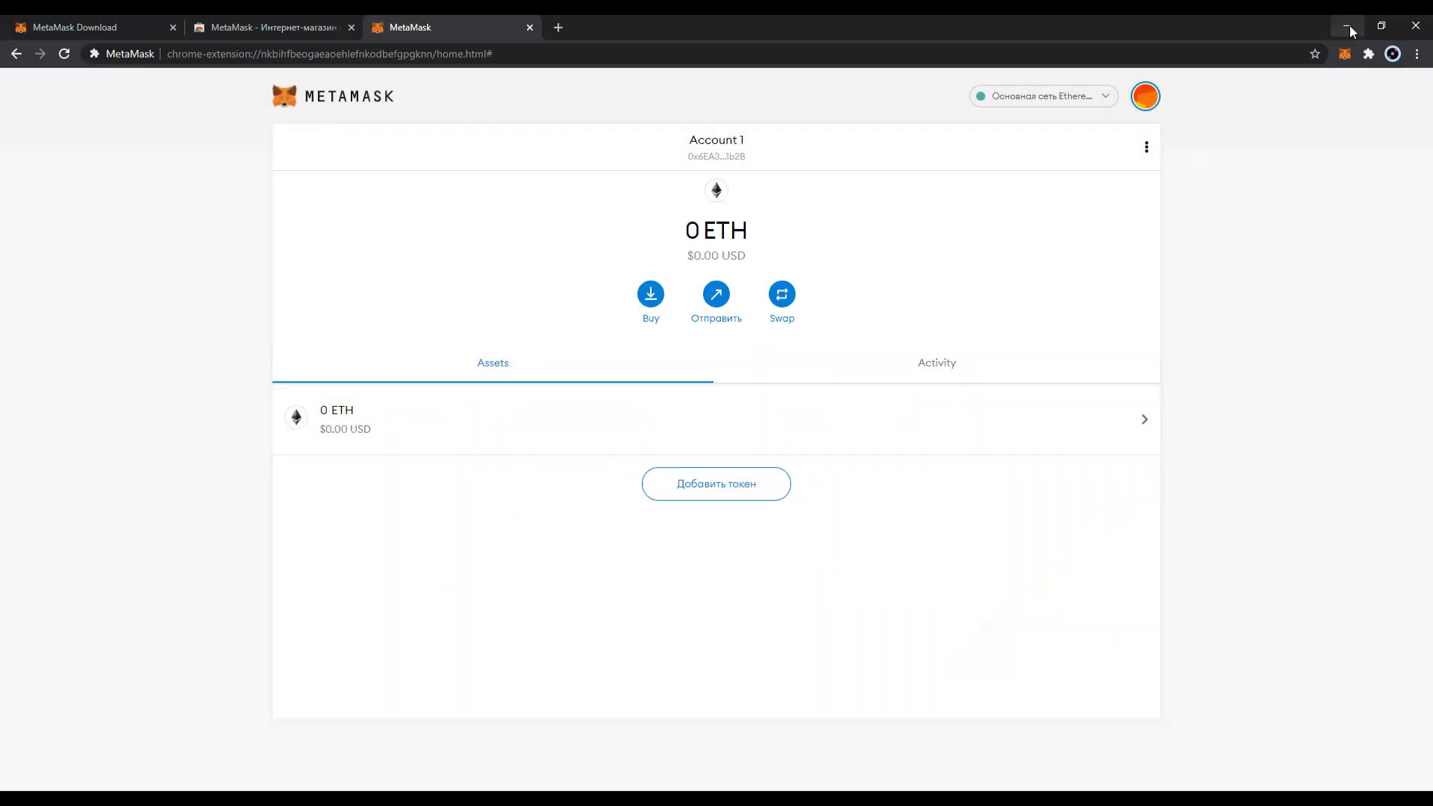
# Switch to the other browser window showing metamask.io and expand its MetaMask wallet into a full-page view
pyautogui.click(1349, 26)
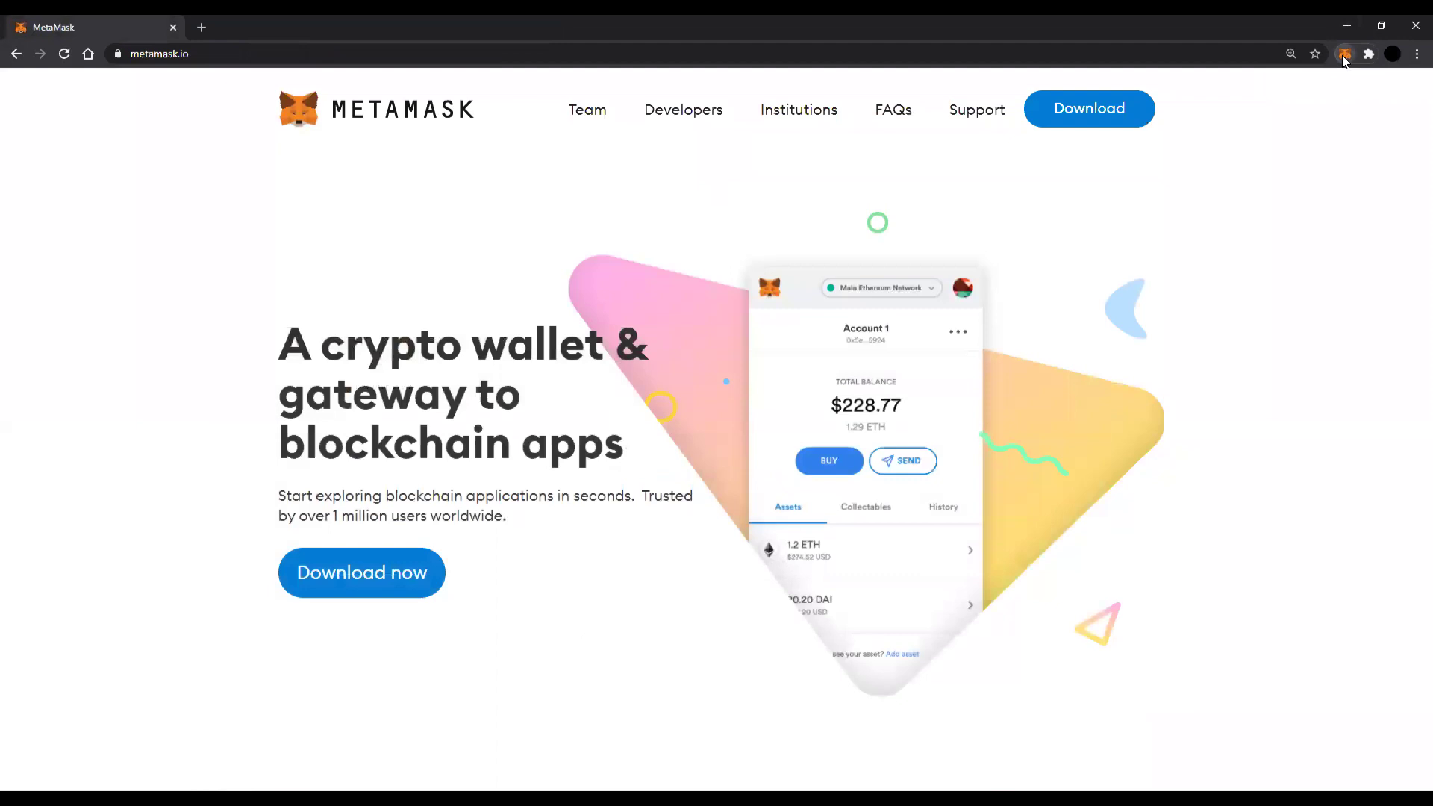
pyautogui.click(1345, 54)
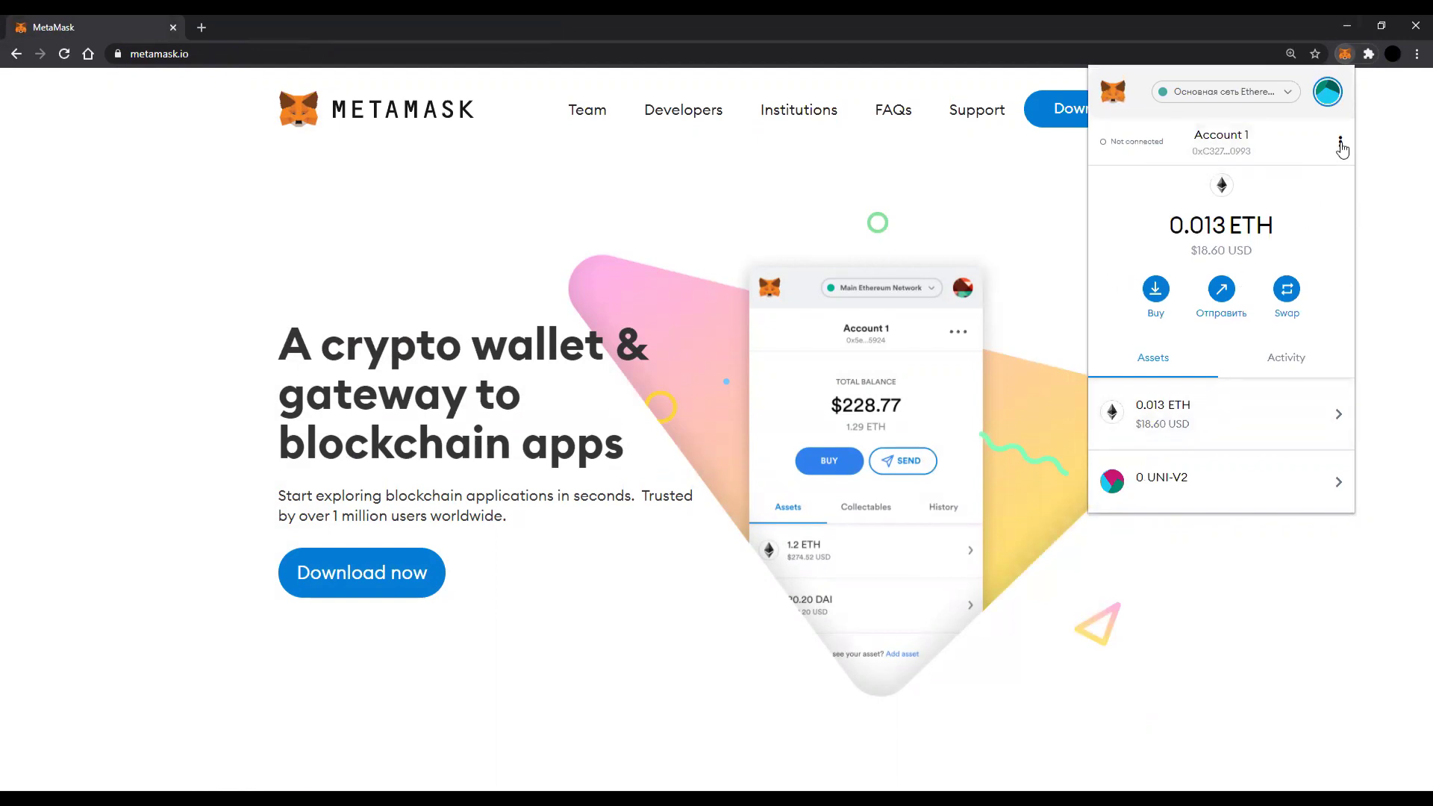
pyautogui.click(1341, 145)
pyautogui.click(1259, 165)
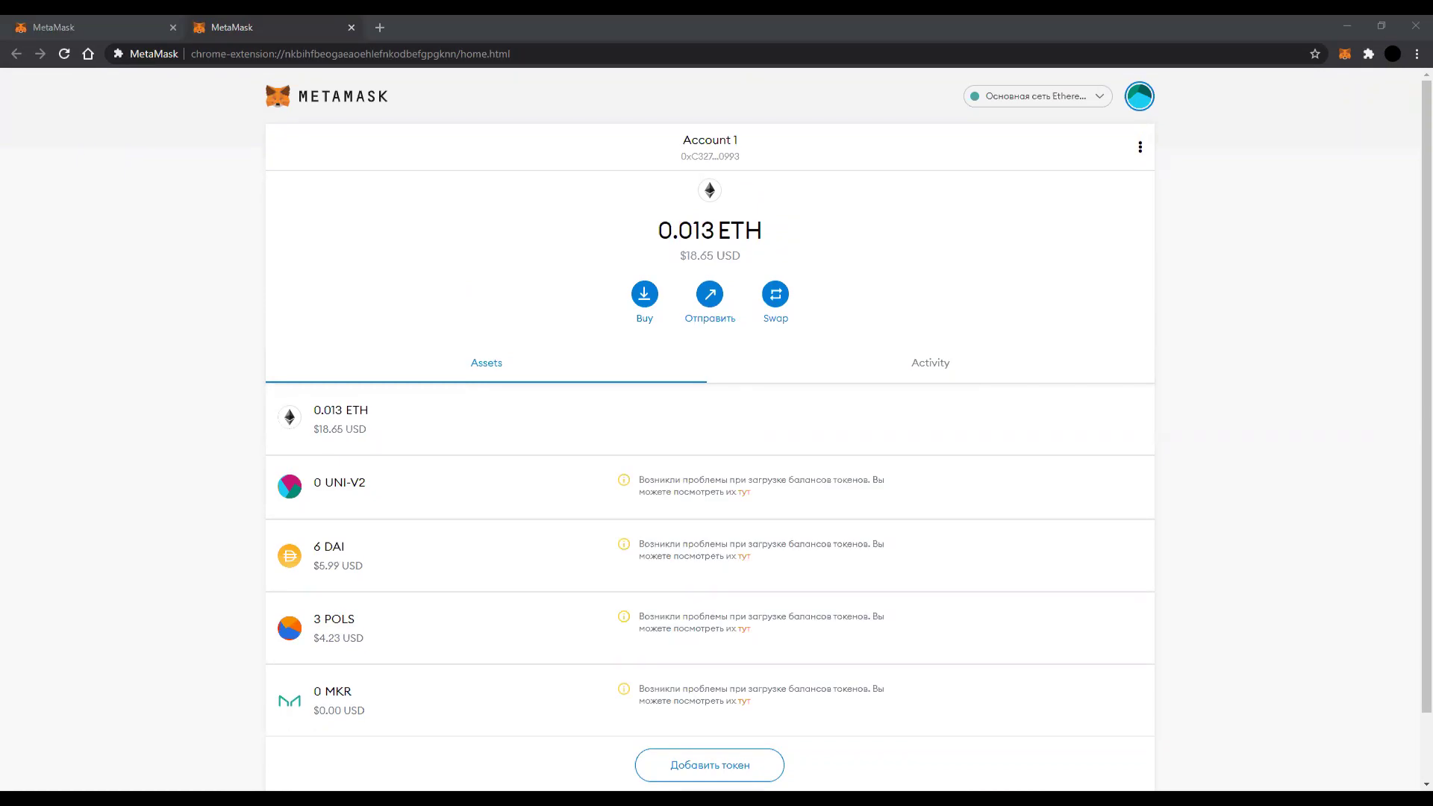
# Look through the wallet's full list of accounts and close it
pyautogui.click(1136, 100)
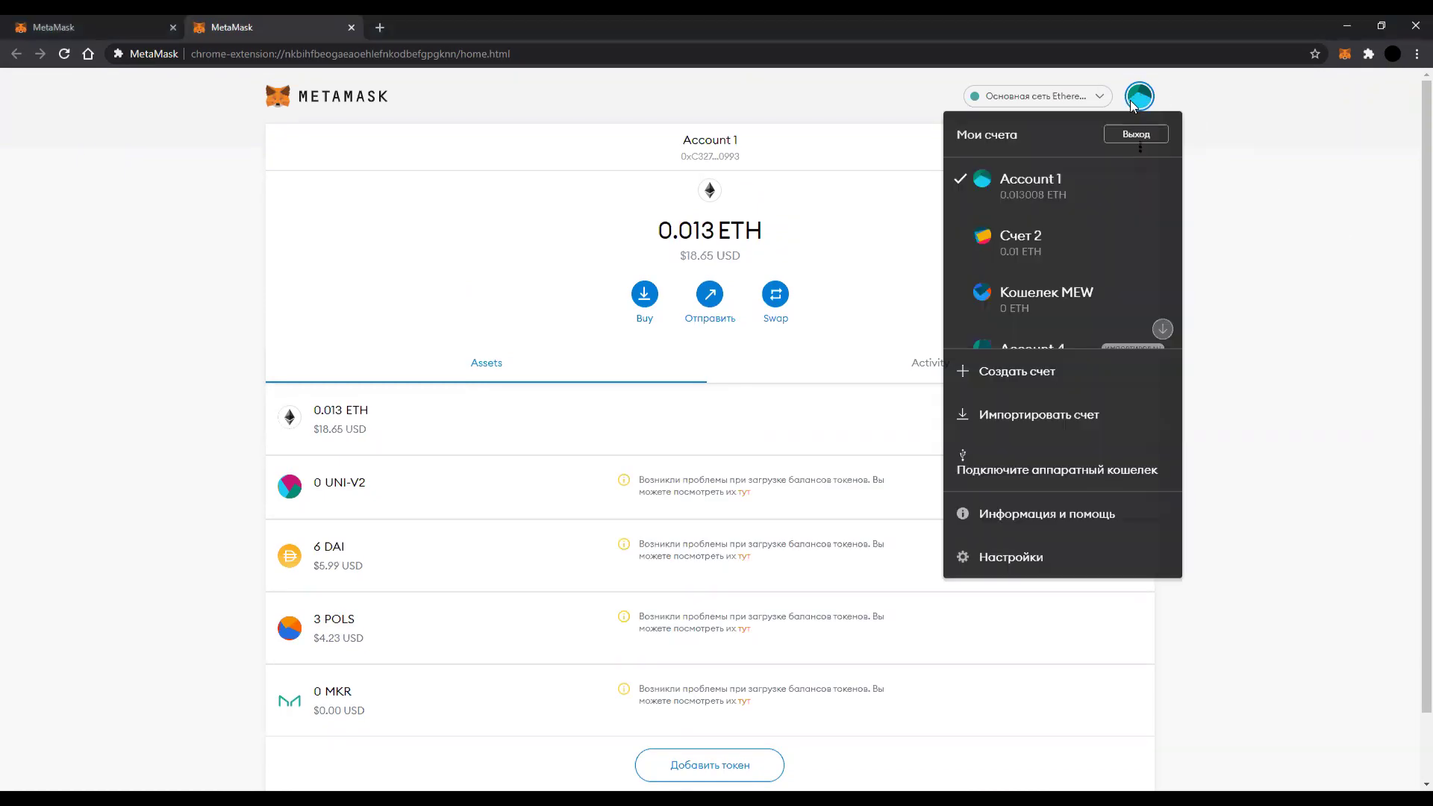
pyautogui.scroll(-1, 1046, 224)
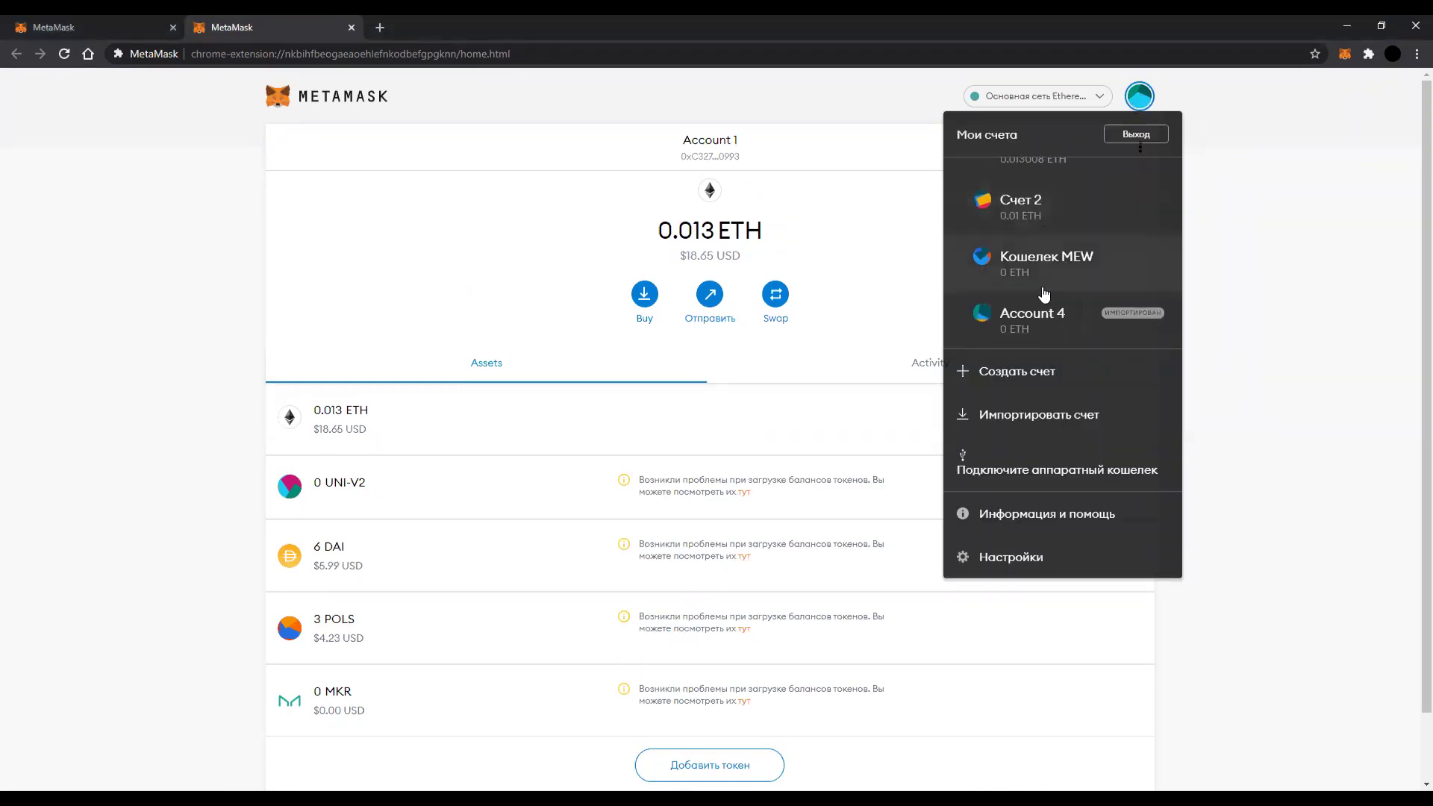
pyautogui.scroll(1, 1048, 298)
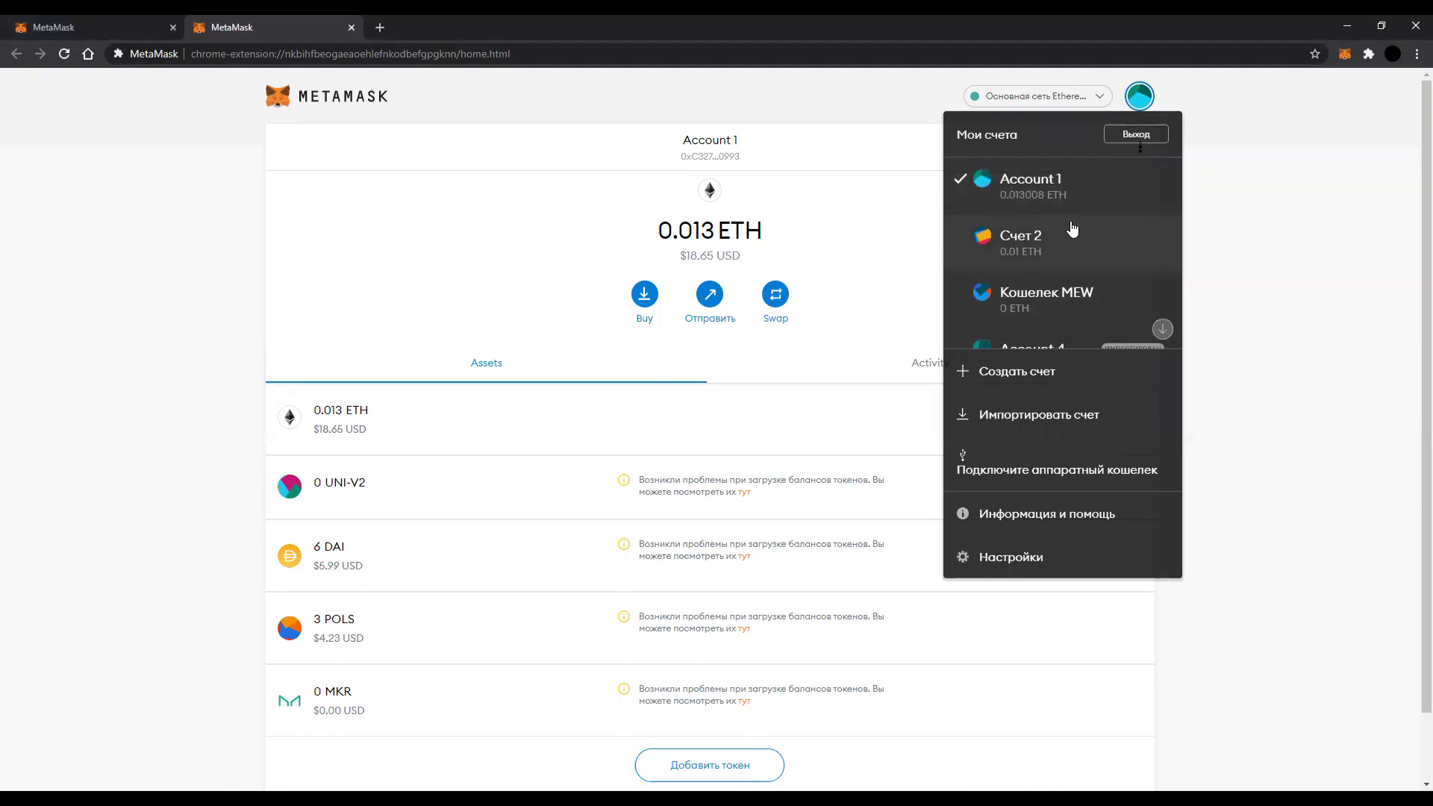
pyautogui.click(1140, 100)
# Copy the Account 1 address and view the account's QR code for a direct Ether deposit
pyautogui.click(734, 154)
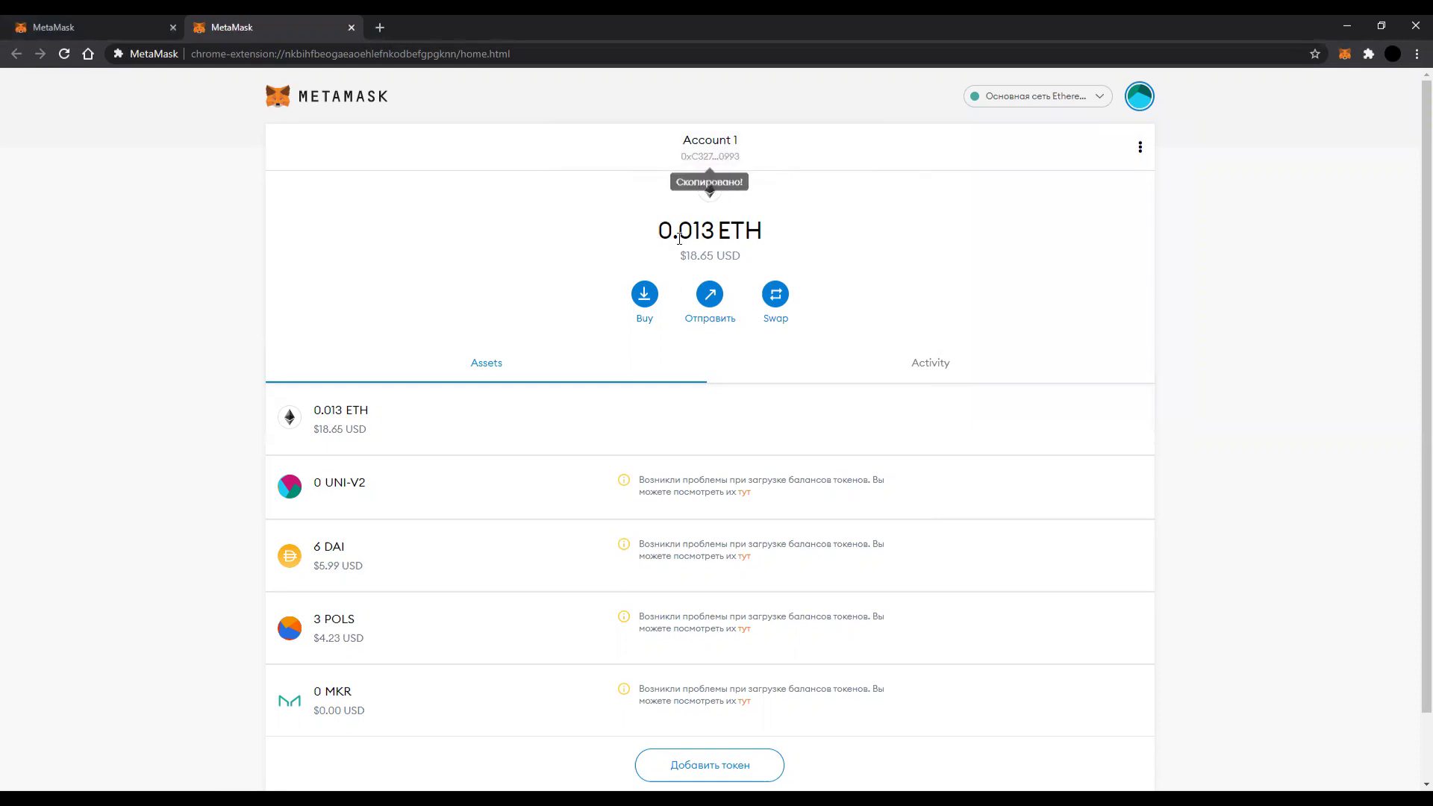
pyautogui.click(652, 295)
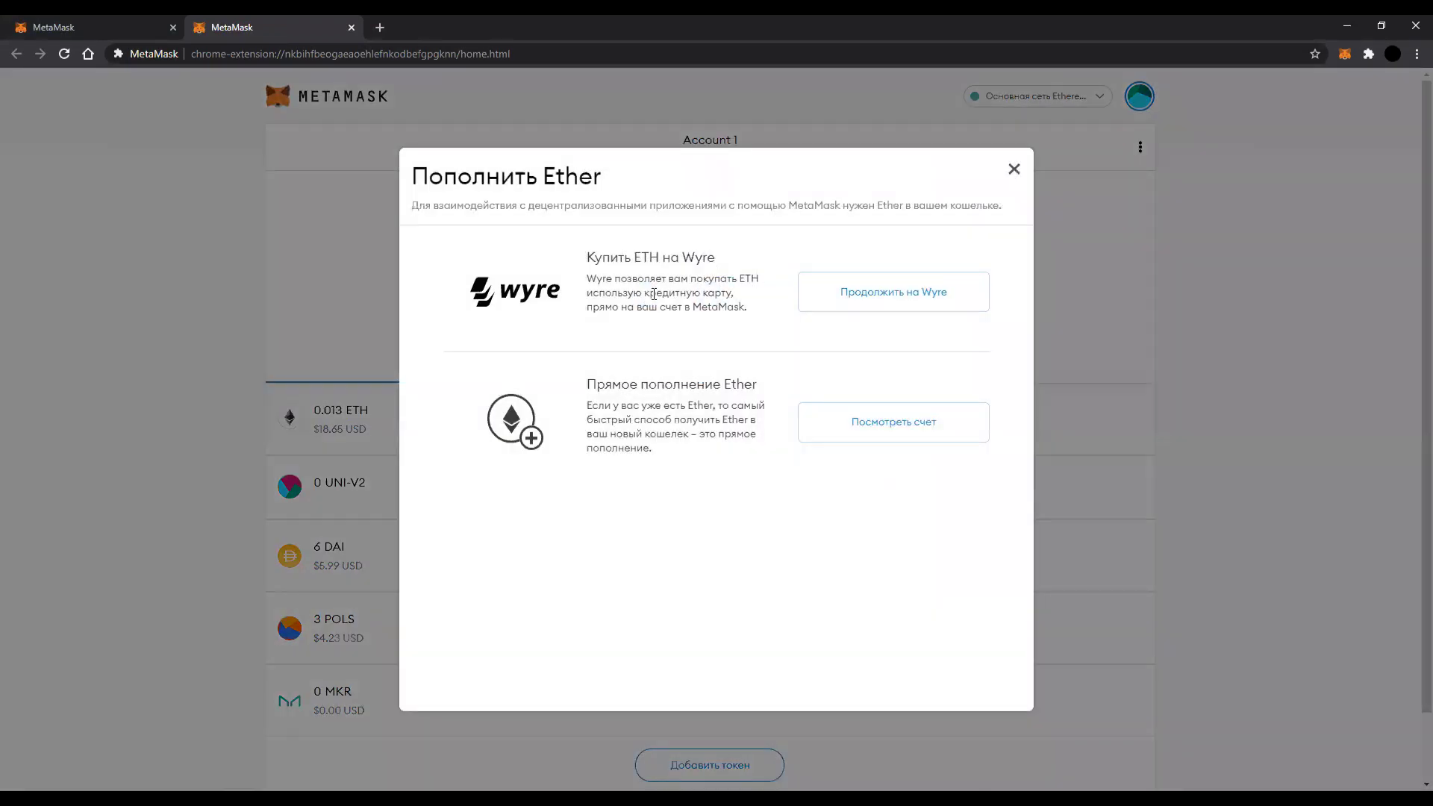
pyautogui.click(862, 412)
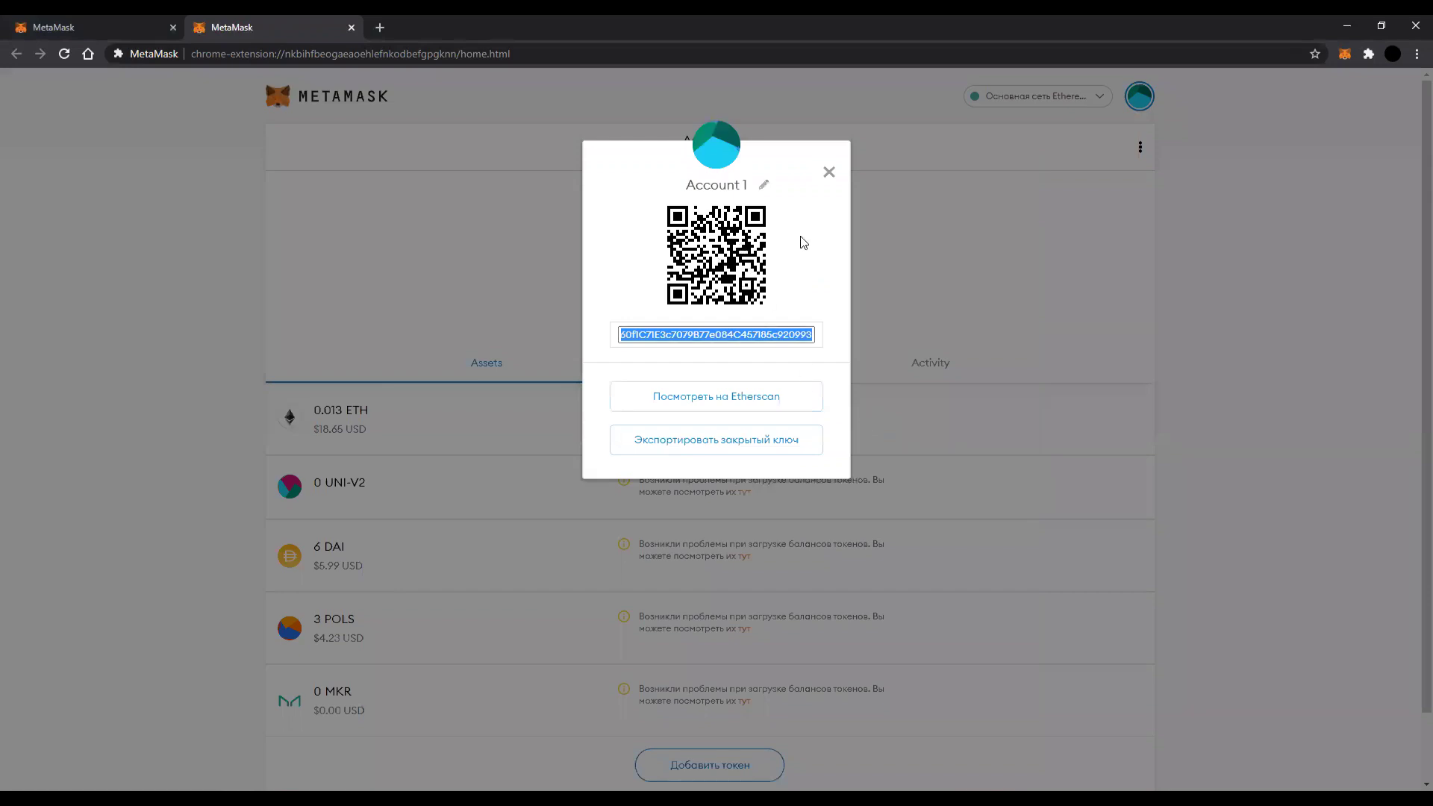
pyautogui.click(829, 174)
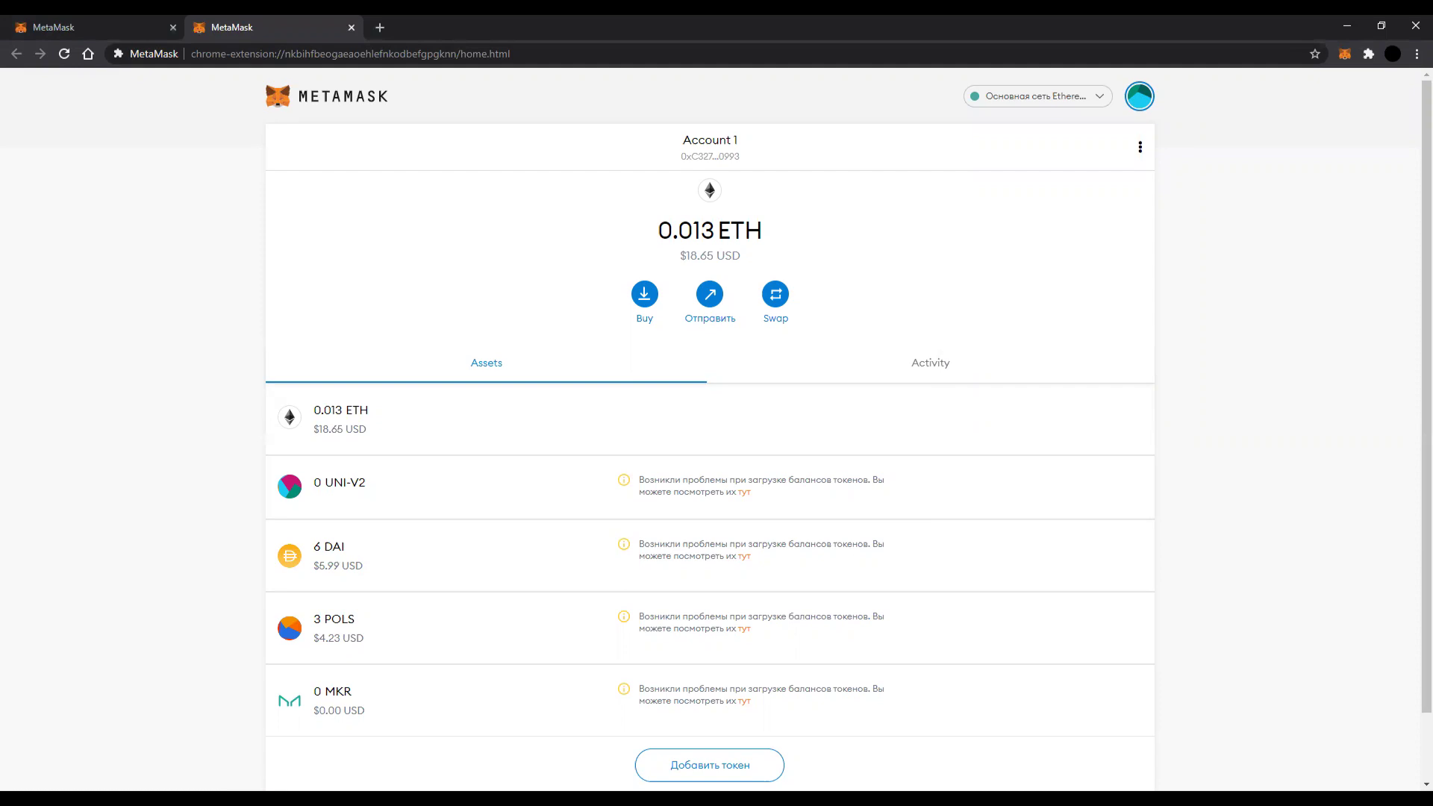
# View the available import types for an existing account and leave the import form without importing
pyautogui.click(1131, 100)
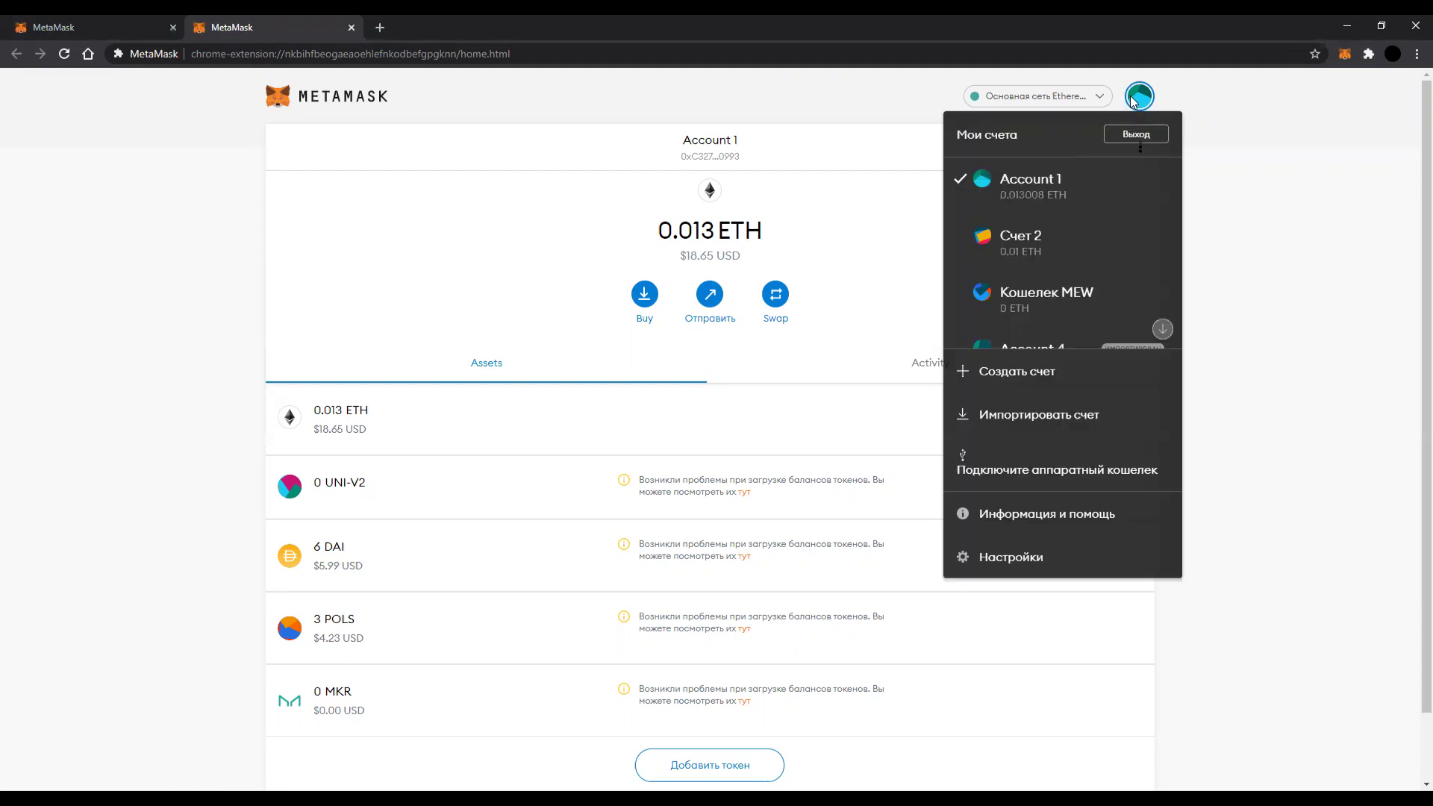
pyautogui.click(1043, 418)
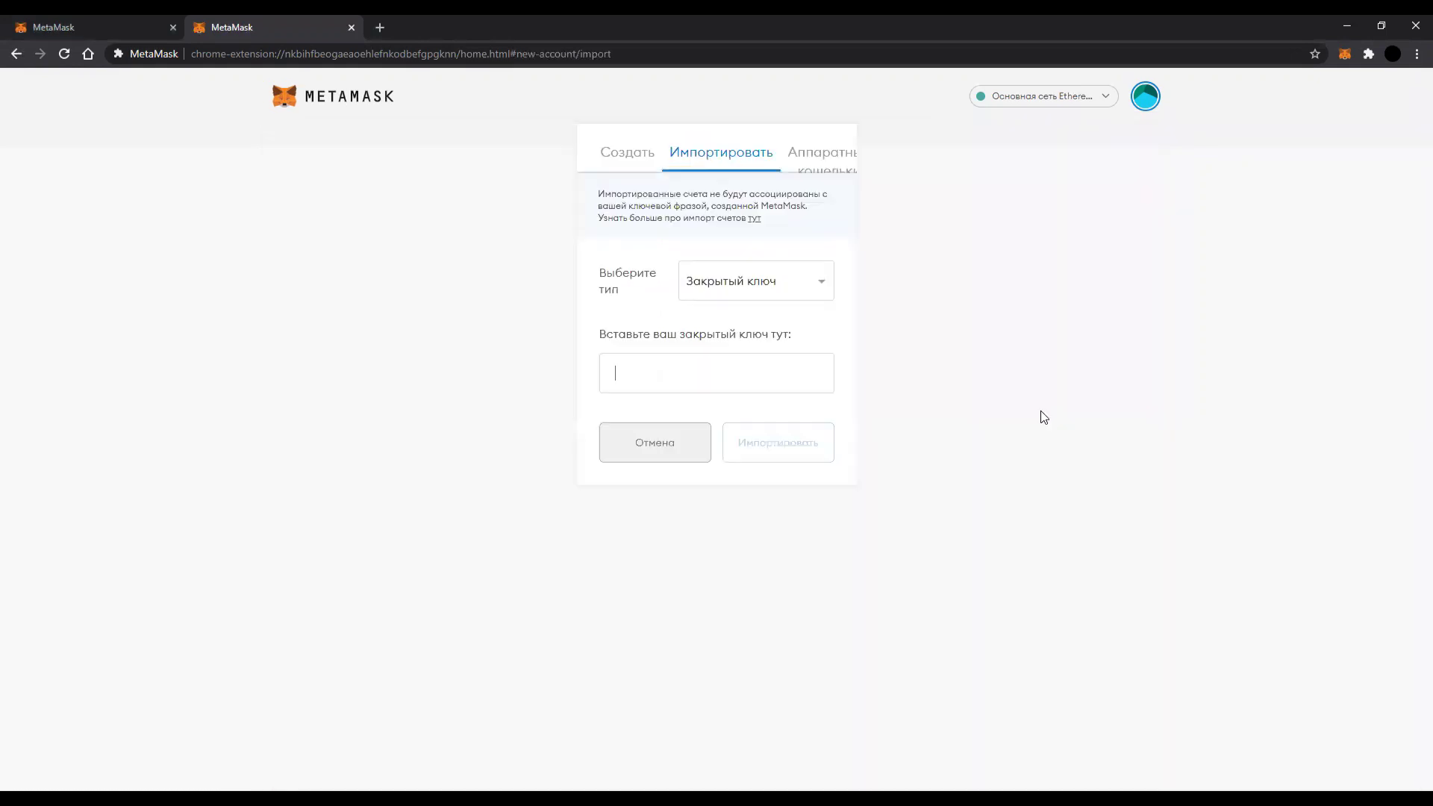
pyautogui.click(803, 295)
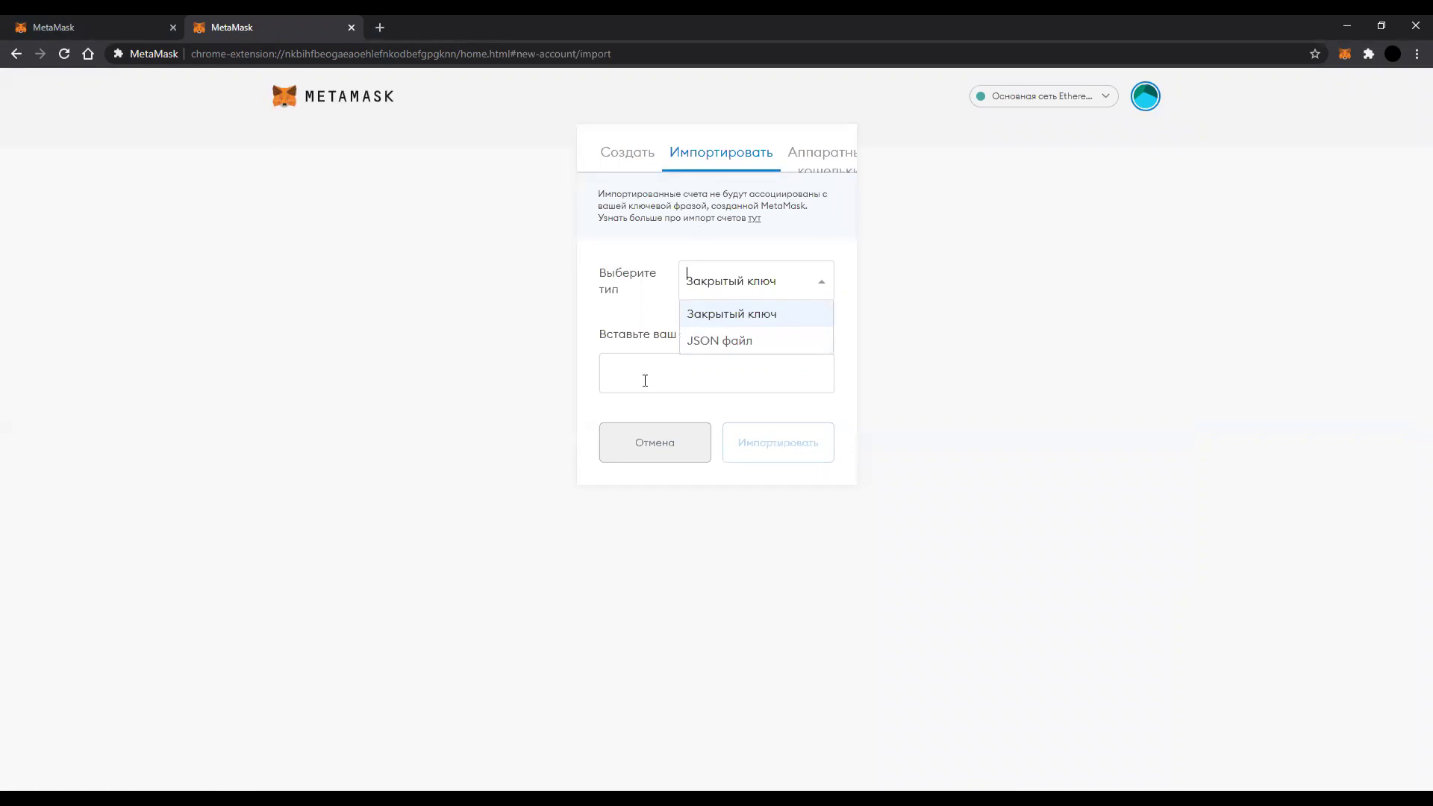
pyautogui.click(645, 442)
# Open the option for connecting a hardware wallet
pyautogui.click(1140, 95)
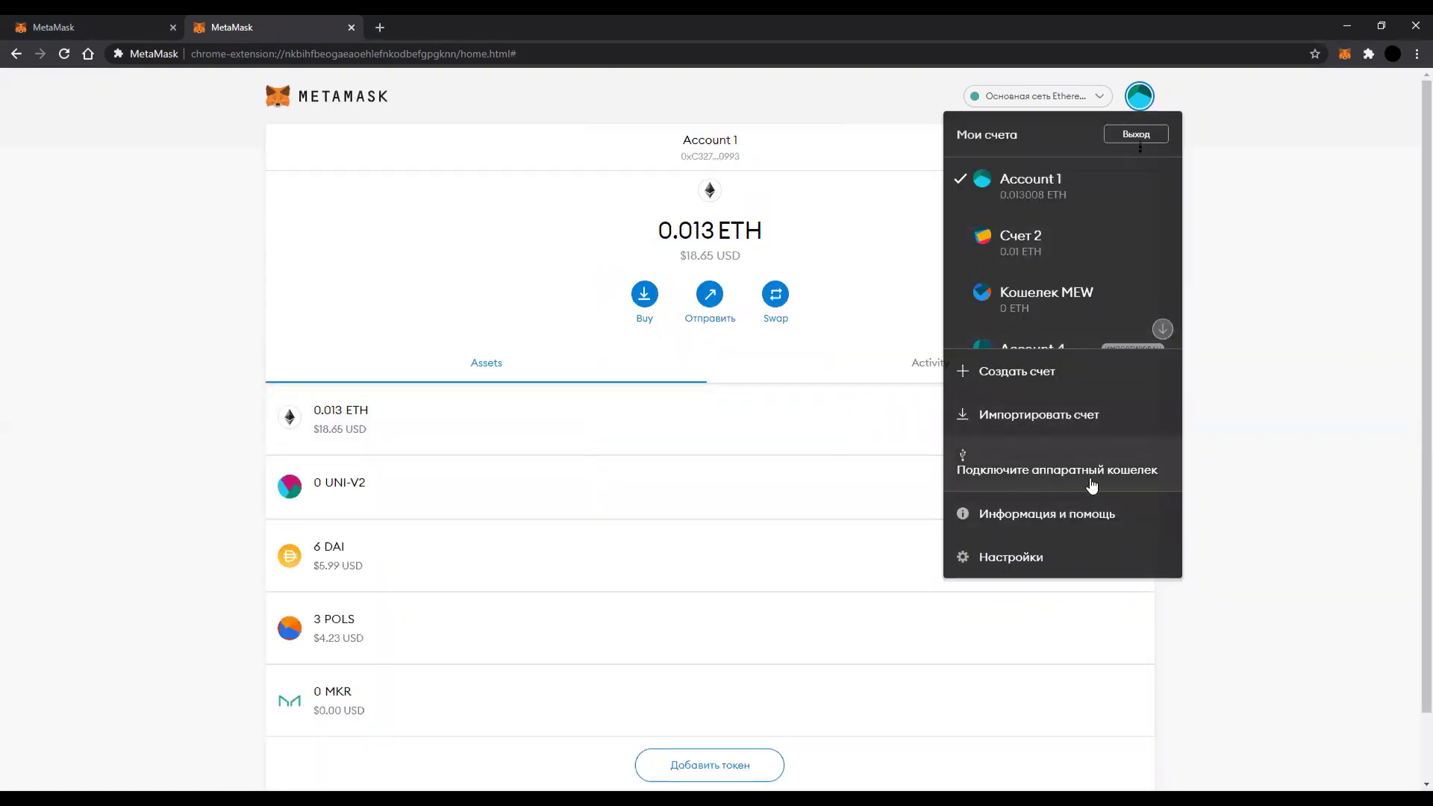
pyautogui.click(1055, 486)
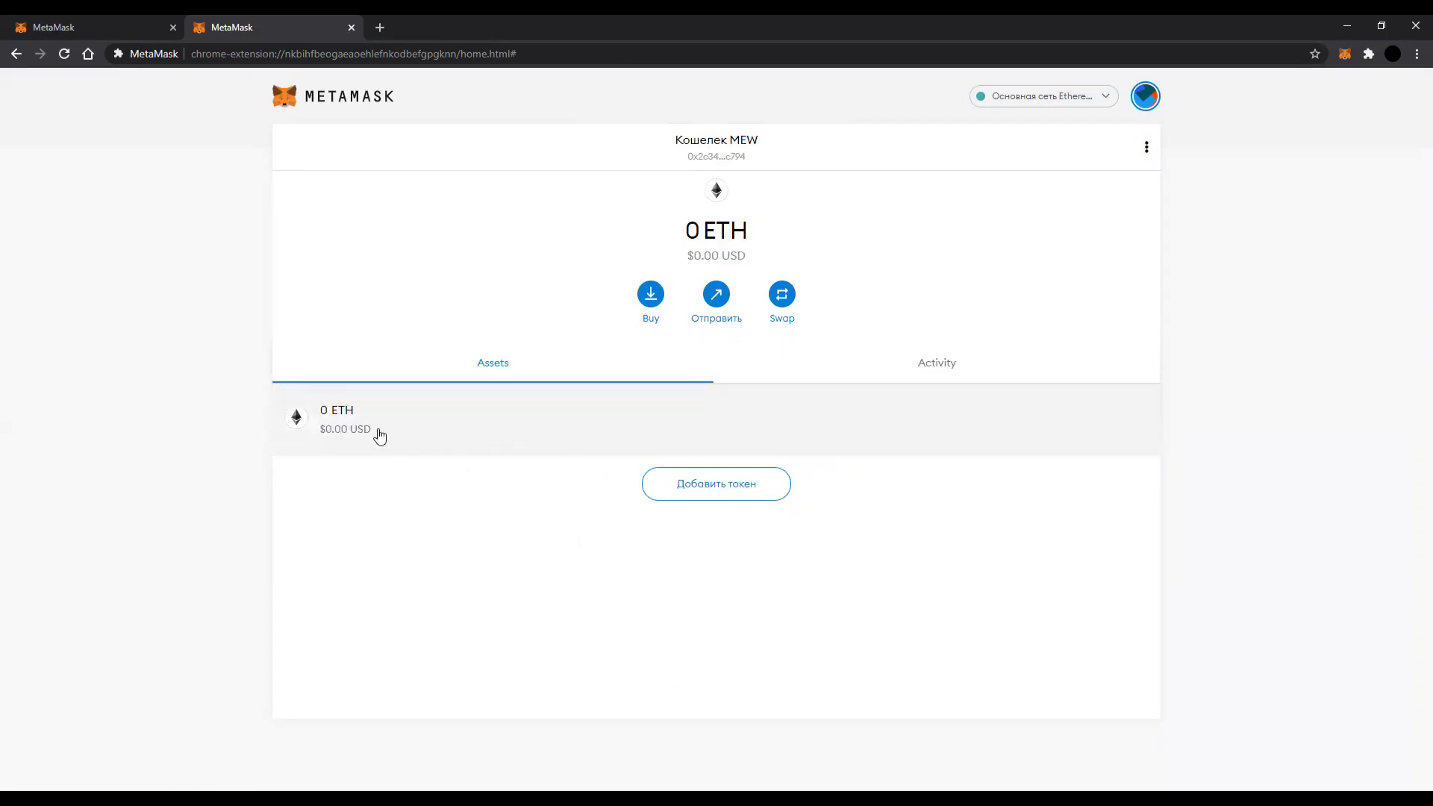
# Search for "comp", add the Compound (COMP) token to Кошелек MEW, and return to the account's asset list
pyautogui.click(713, 493)
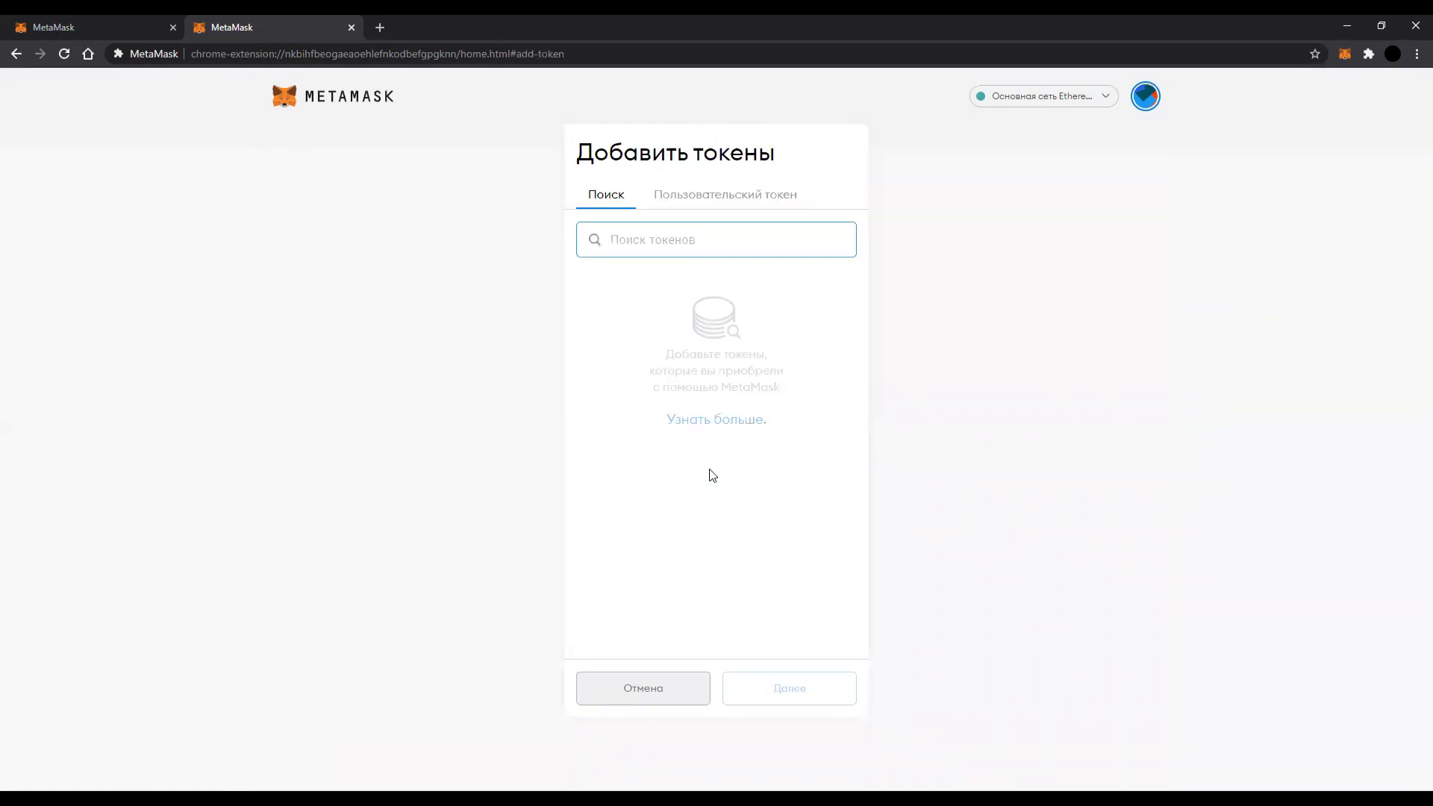
pyautogui.write('comp')
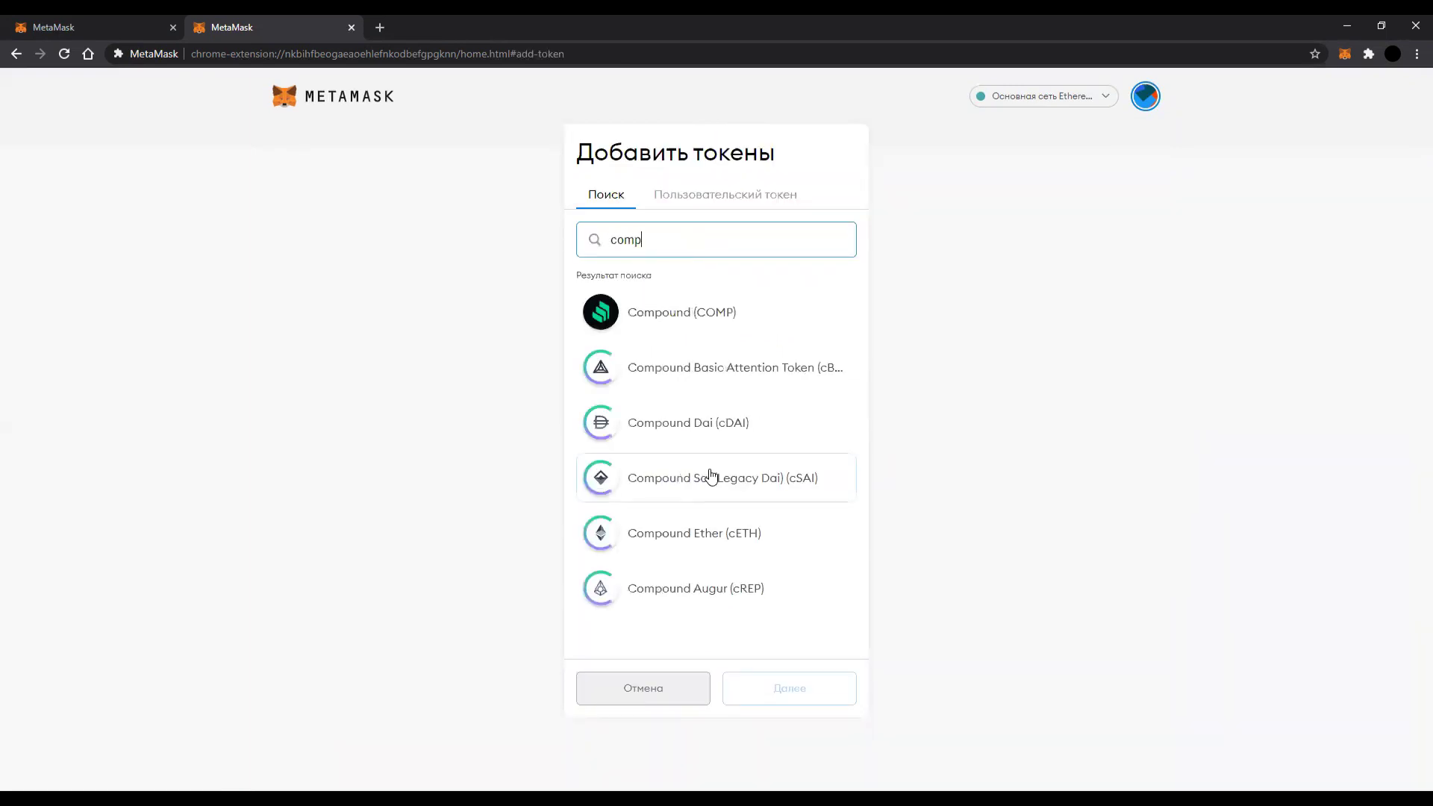
pyautogui.click(658, 316)
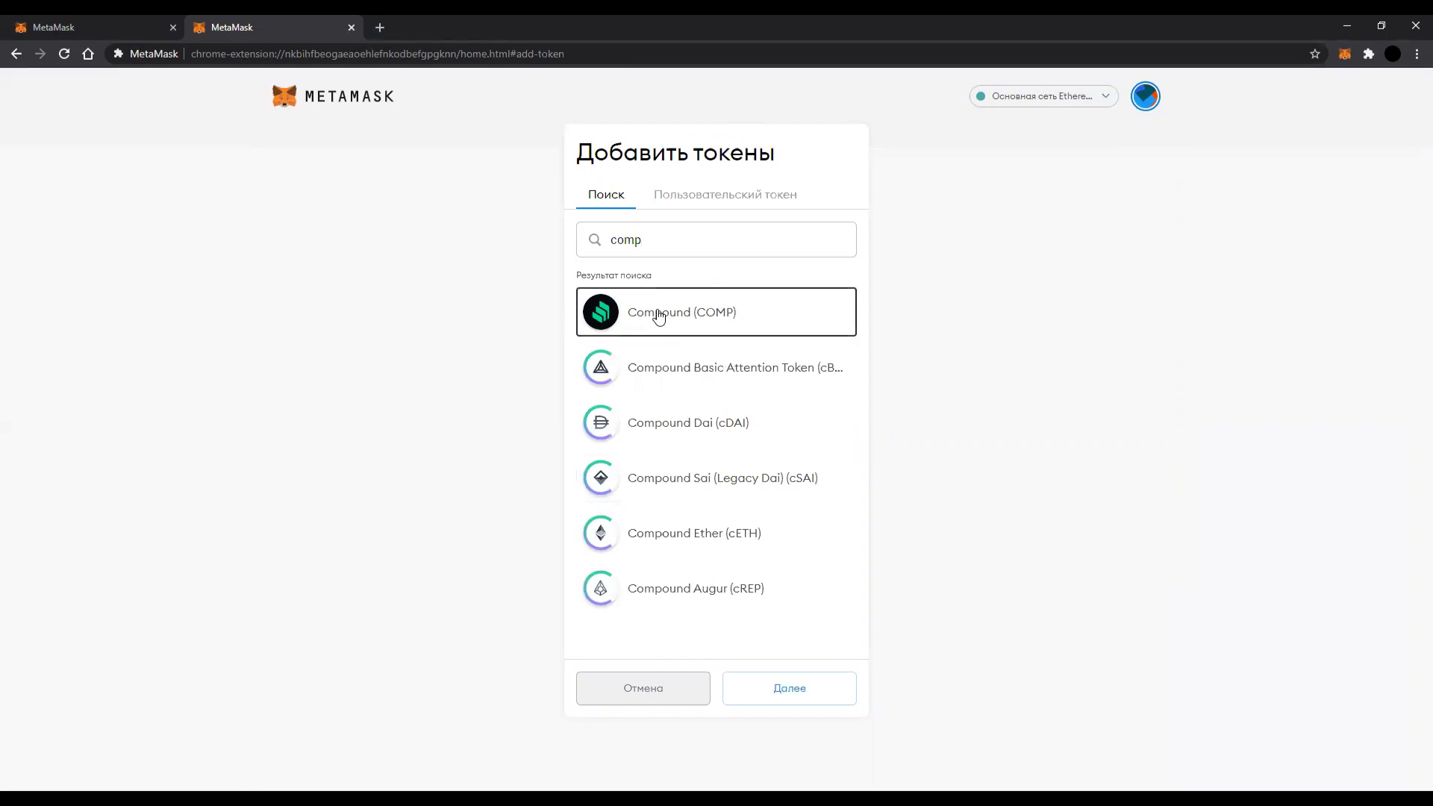
pyautogui.click(809, 685)
pyautogui.click(803, 696)
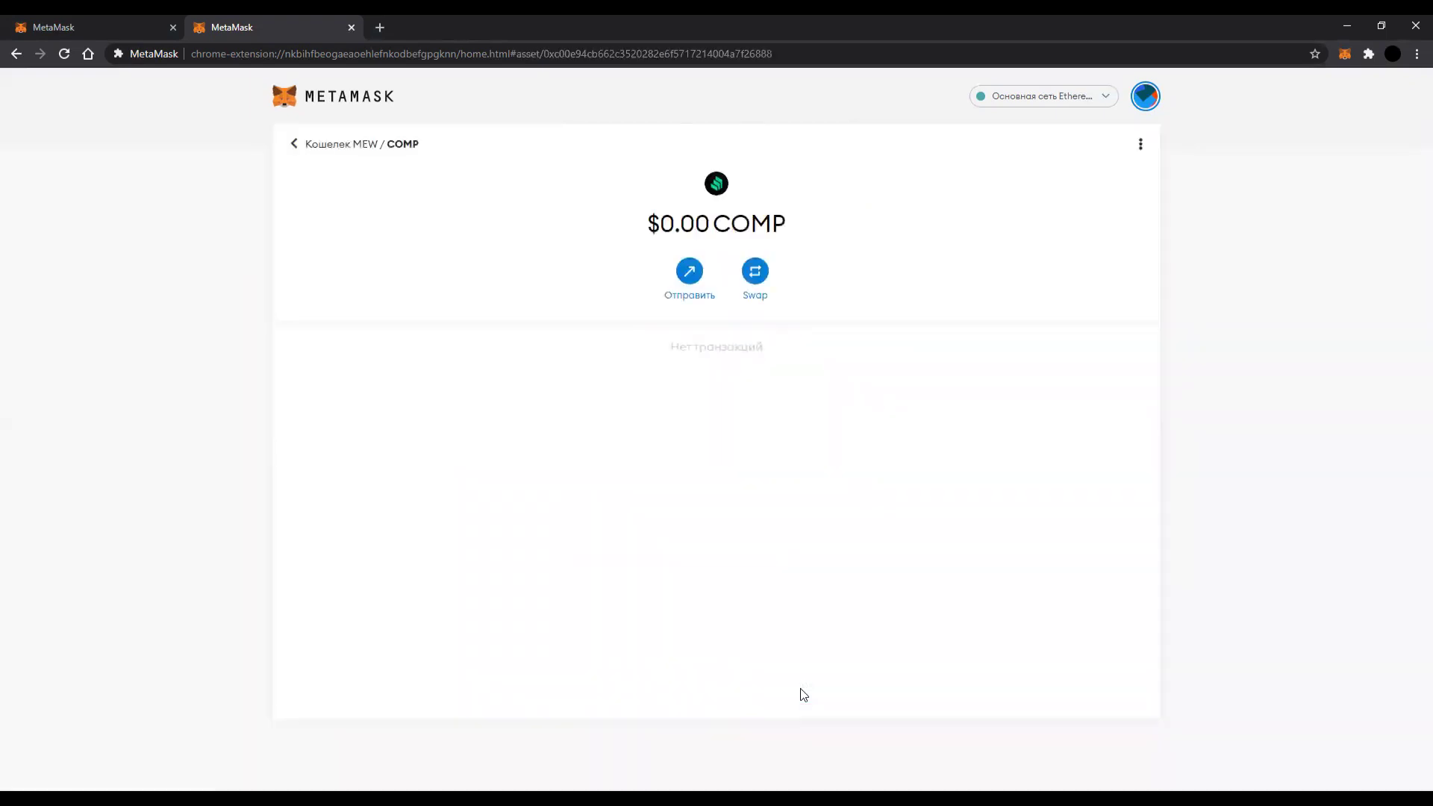
pyautogui.click(294, 143)
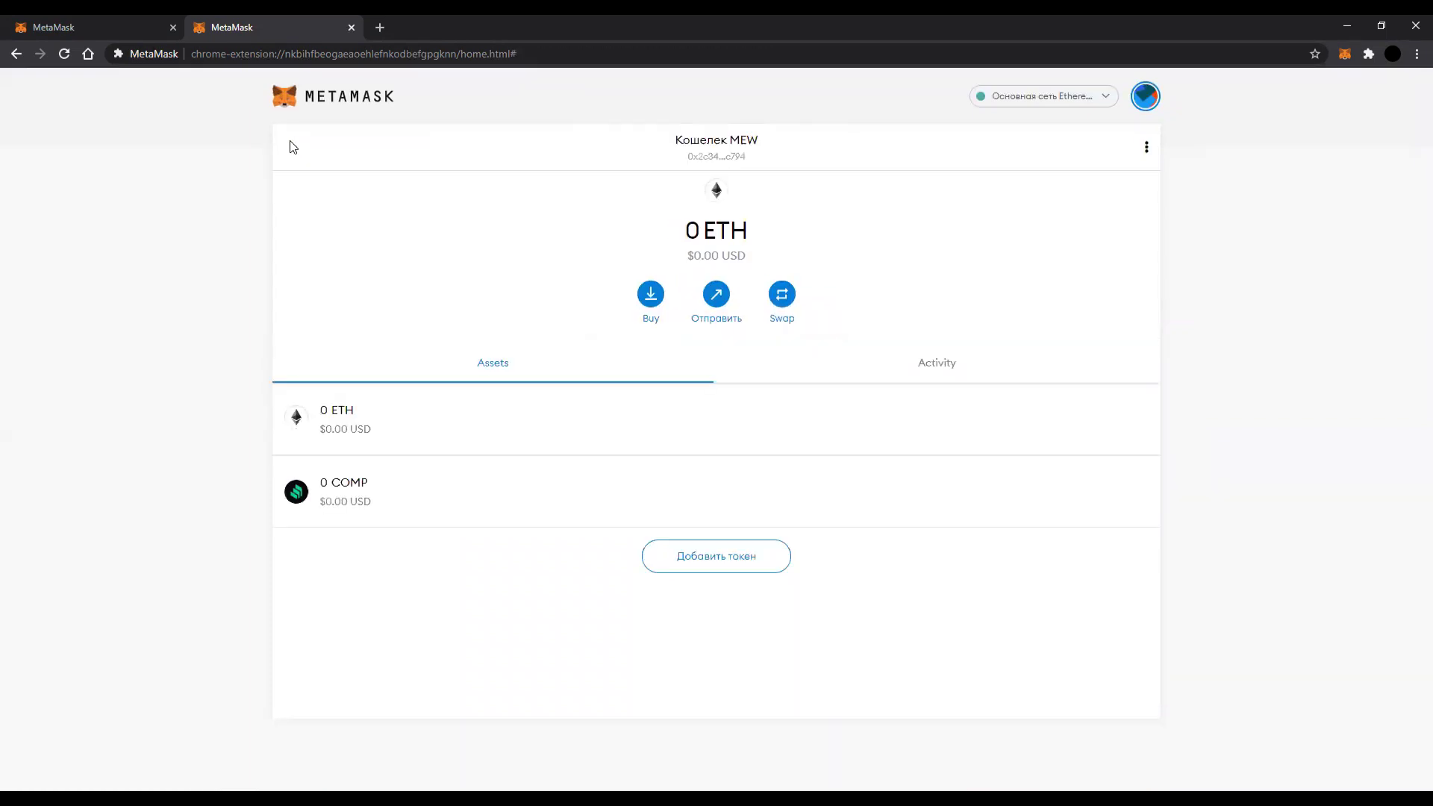
# Open the custom token form and go through its contract address, symbol and decimals fields, ending in the contract address
pyautogui.click(689, 557)
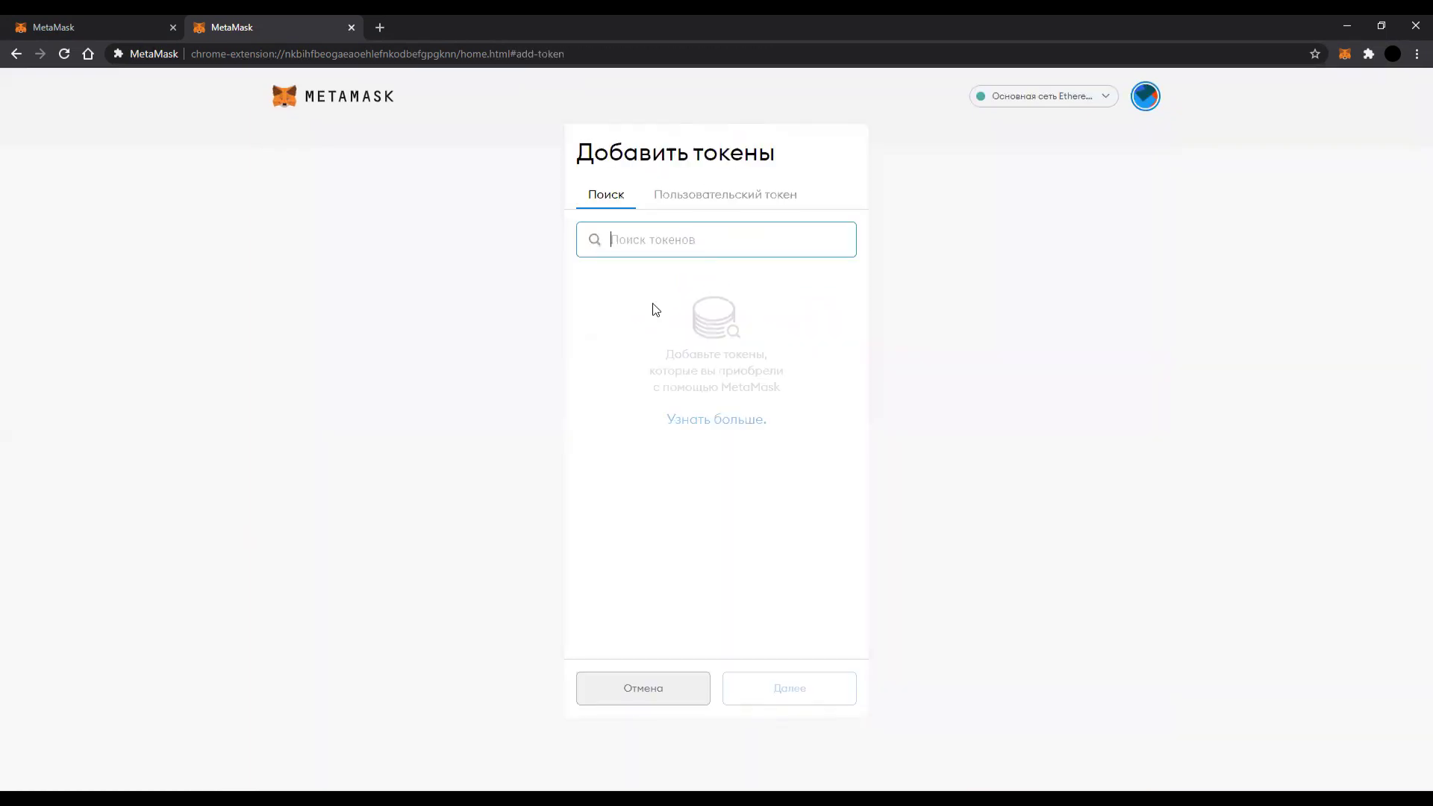
pyautogui.click(701, 204)
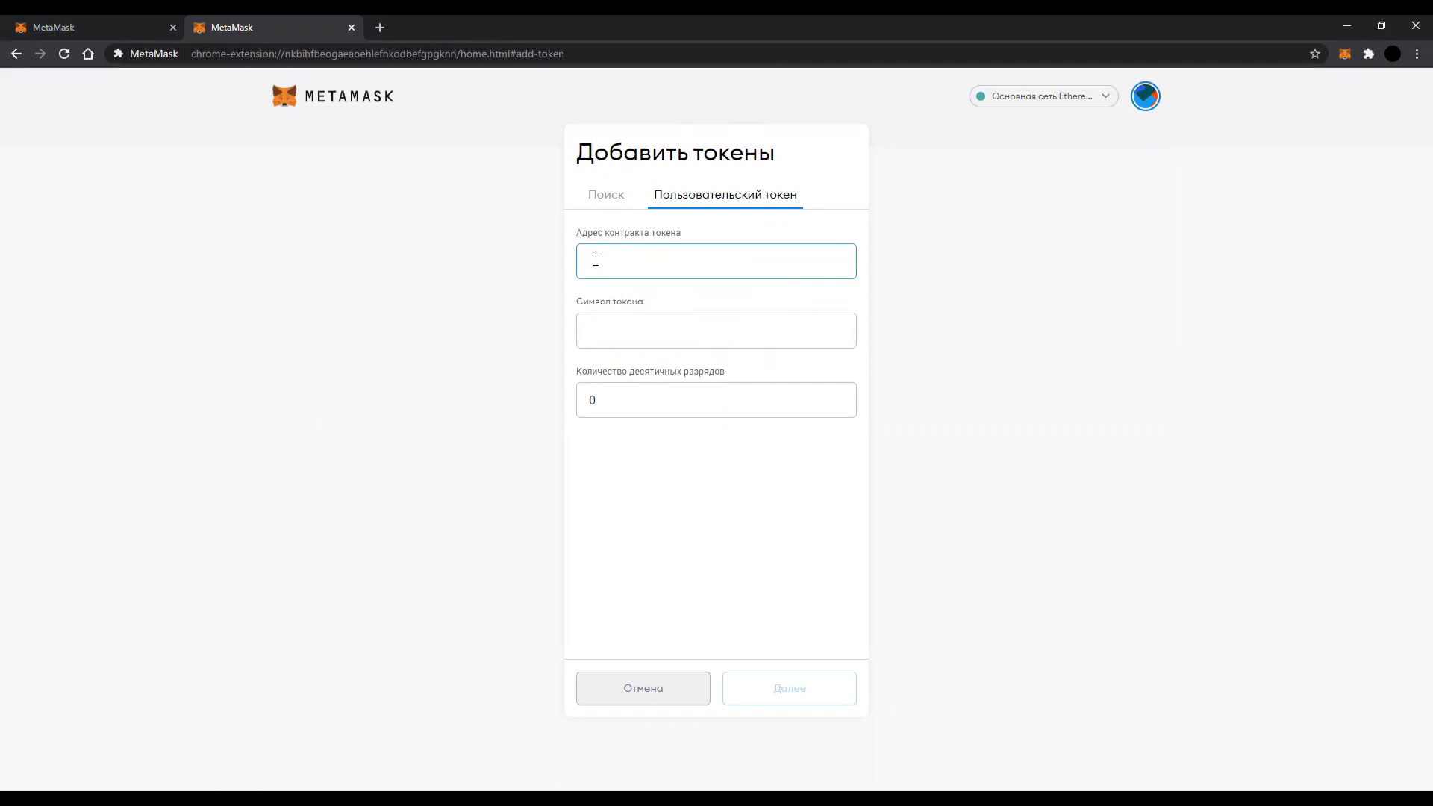
pyautogui.click(590, 330)
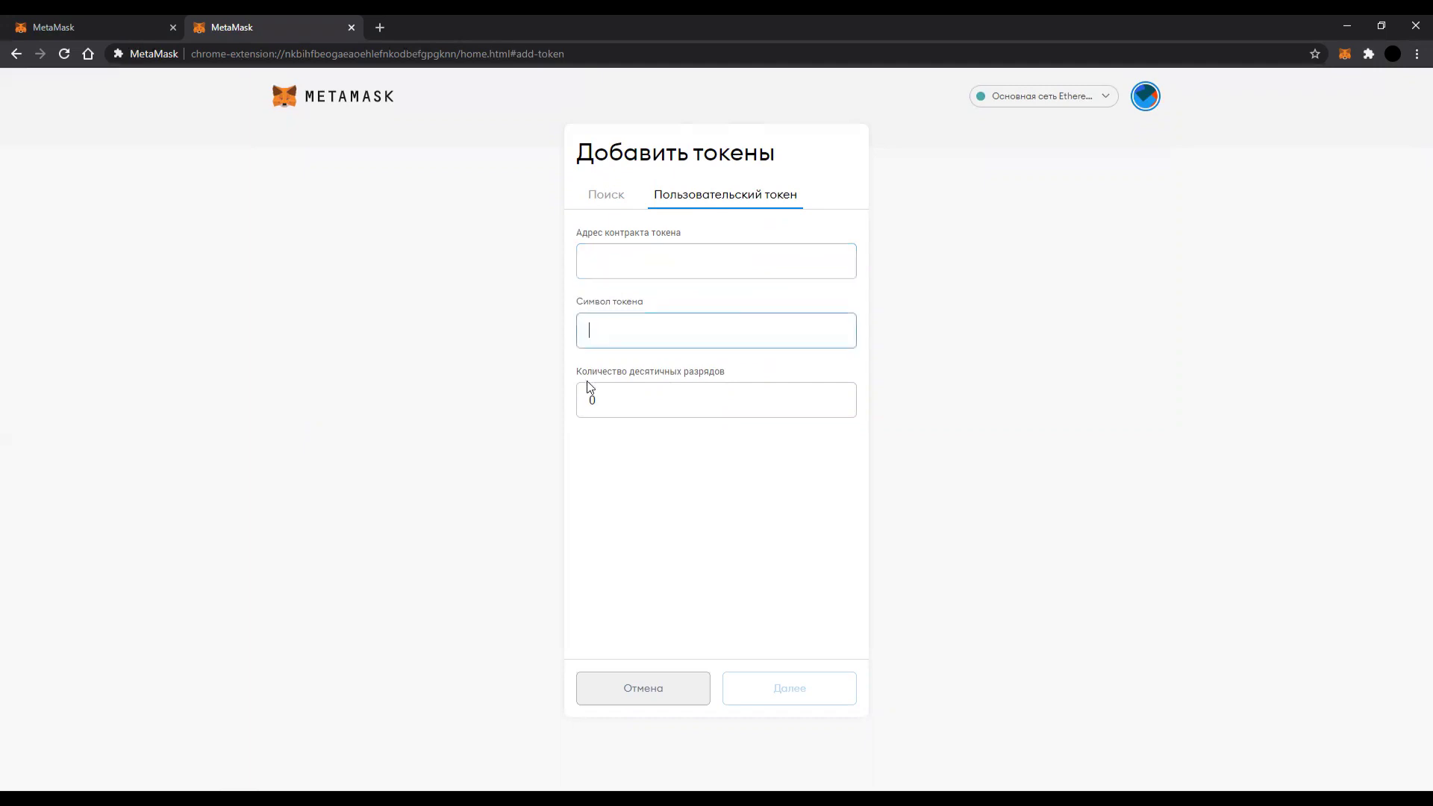
pyautogui.click(598, 396)
pyautogui.click(669, 267)
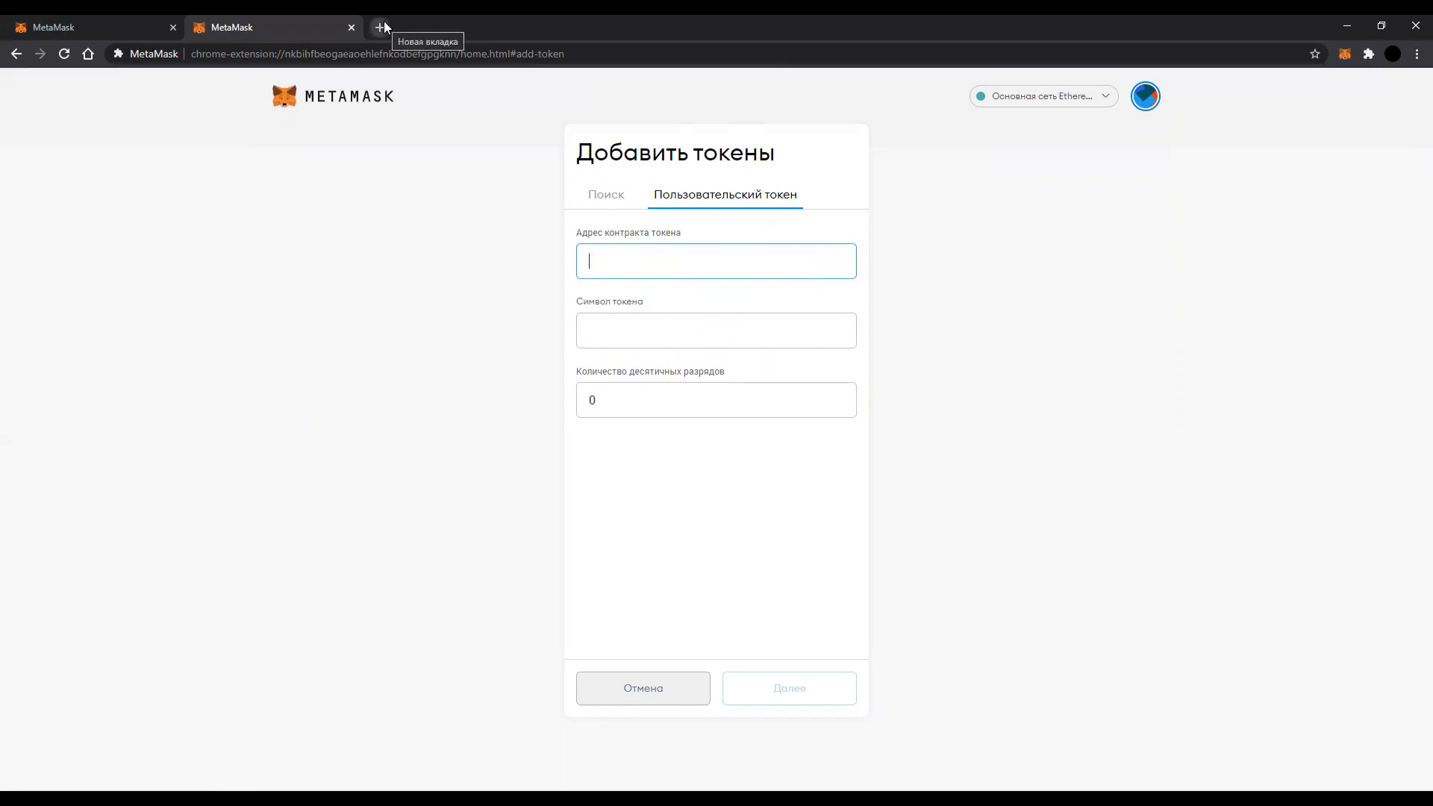
# Open etherscan.io in a new tab and go to the Uniswap (UNI) token page from the ERC-20 token list
pyautogui.click(381, 28)
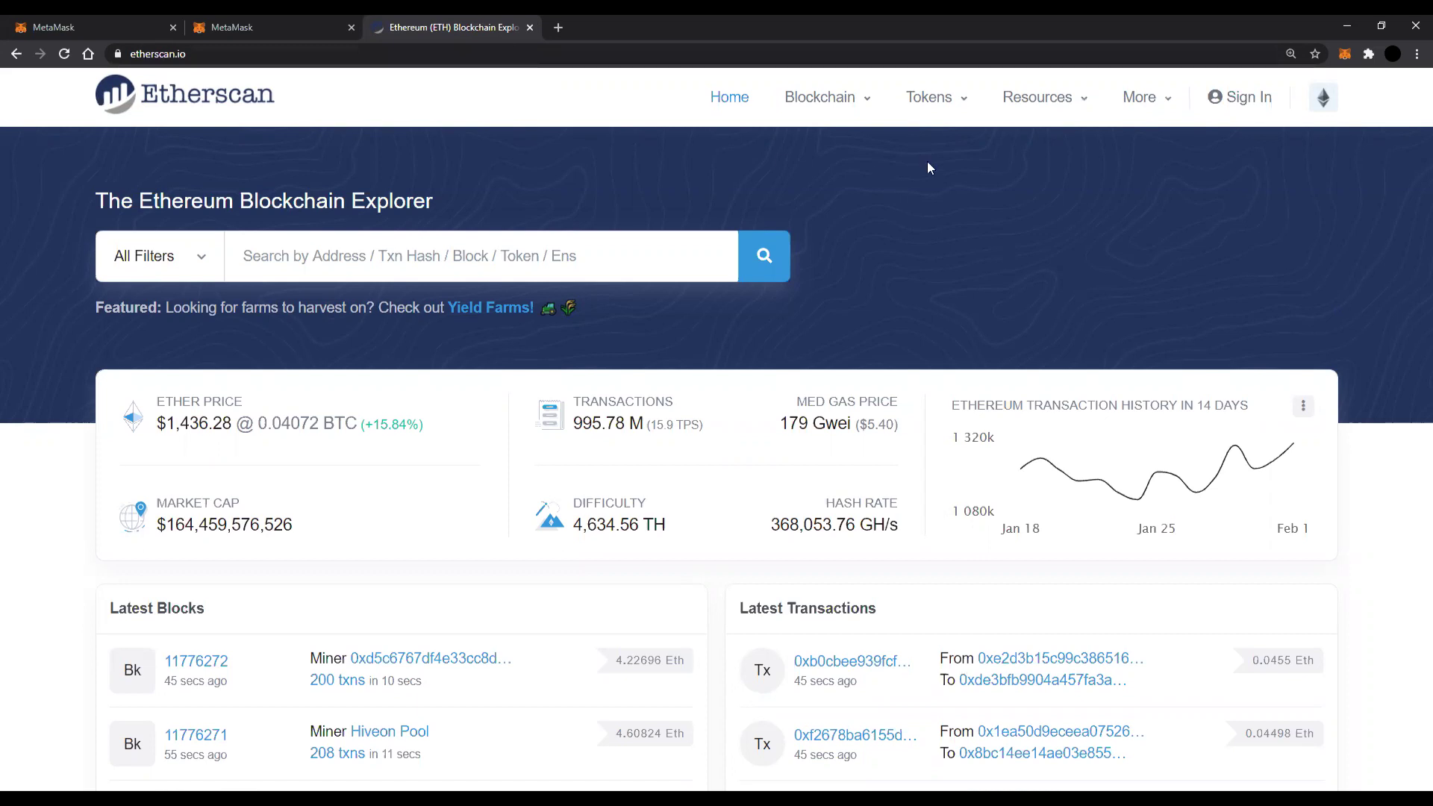
pyautogui.moveTo(942, 98)
pyautogui.click(961, 168)
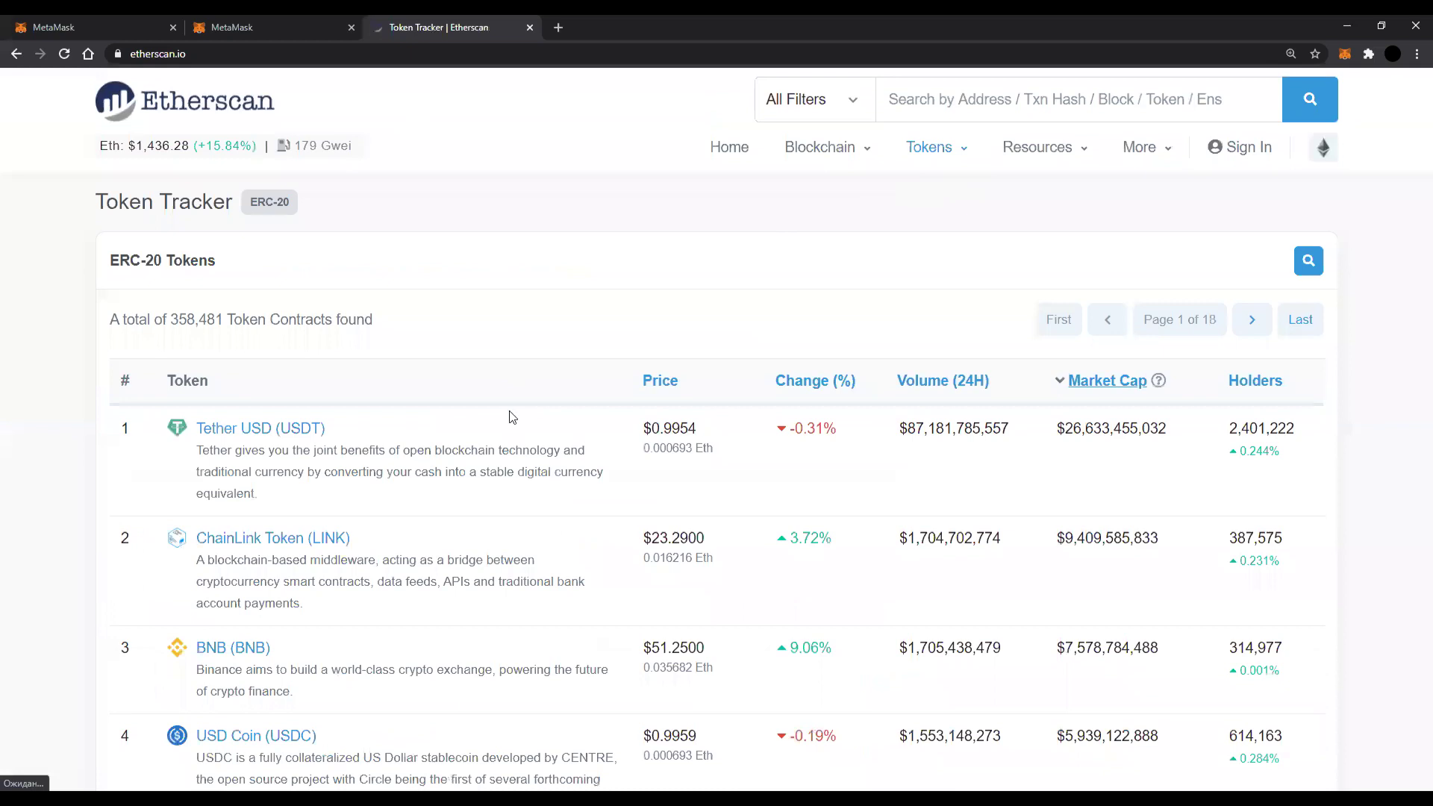
pyautogui.scroll(-4, 512, 448)
pyautogui.click(264, 548)
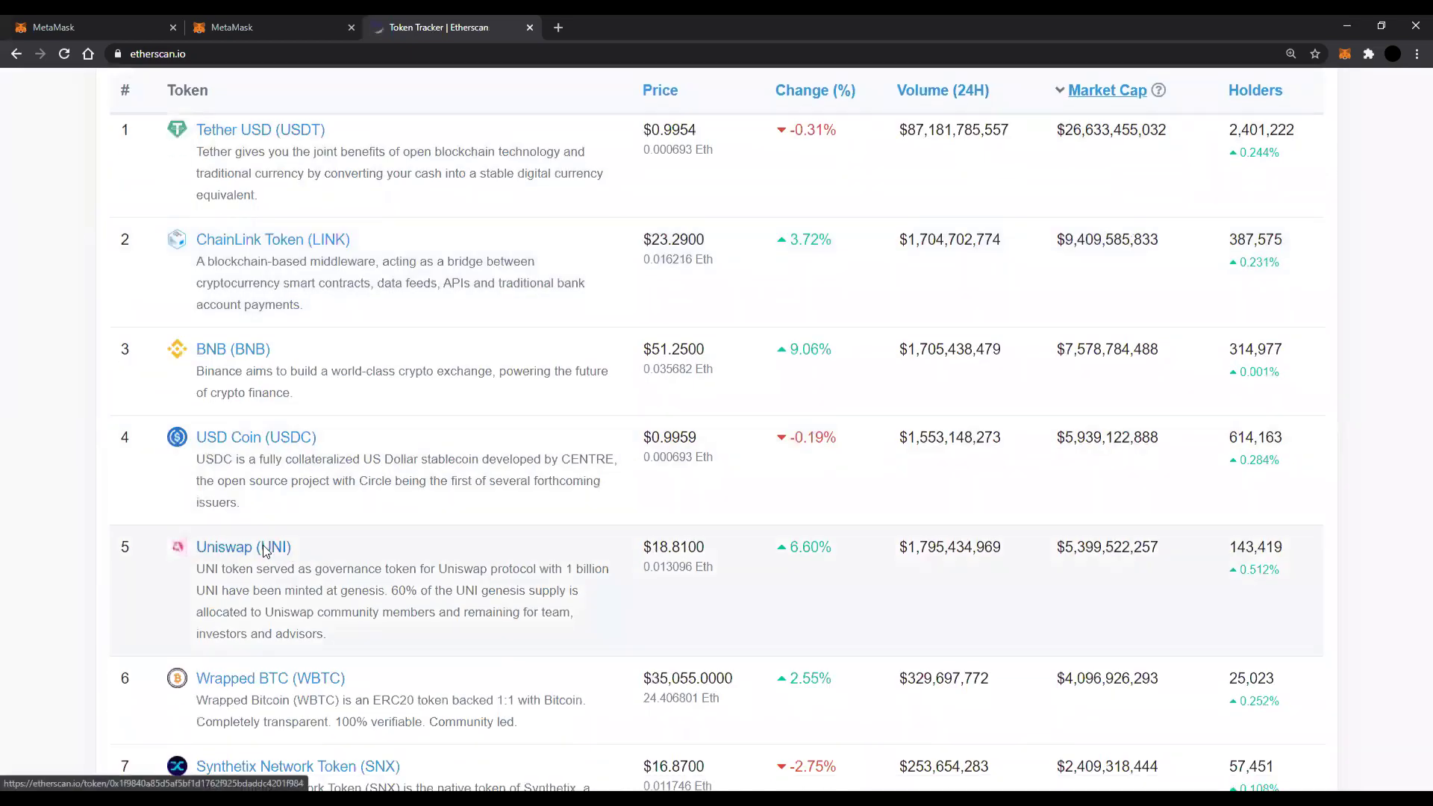
pyautogui.moveTo(1186, 346)
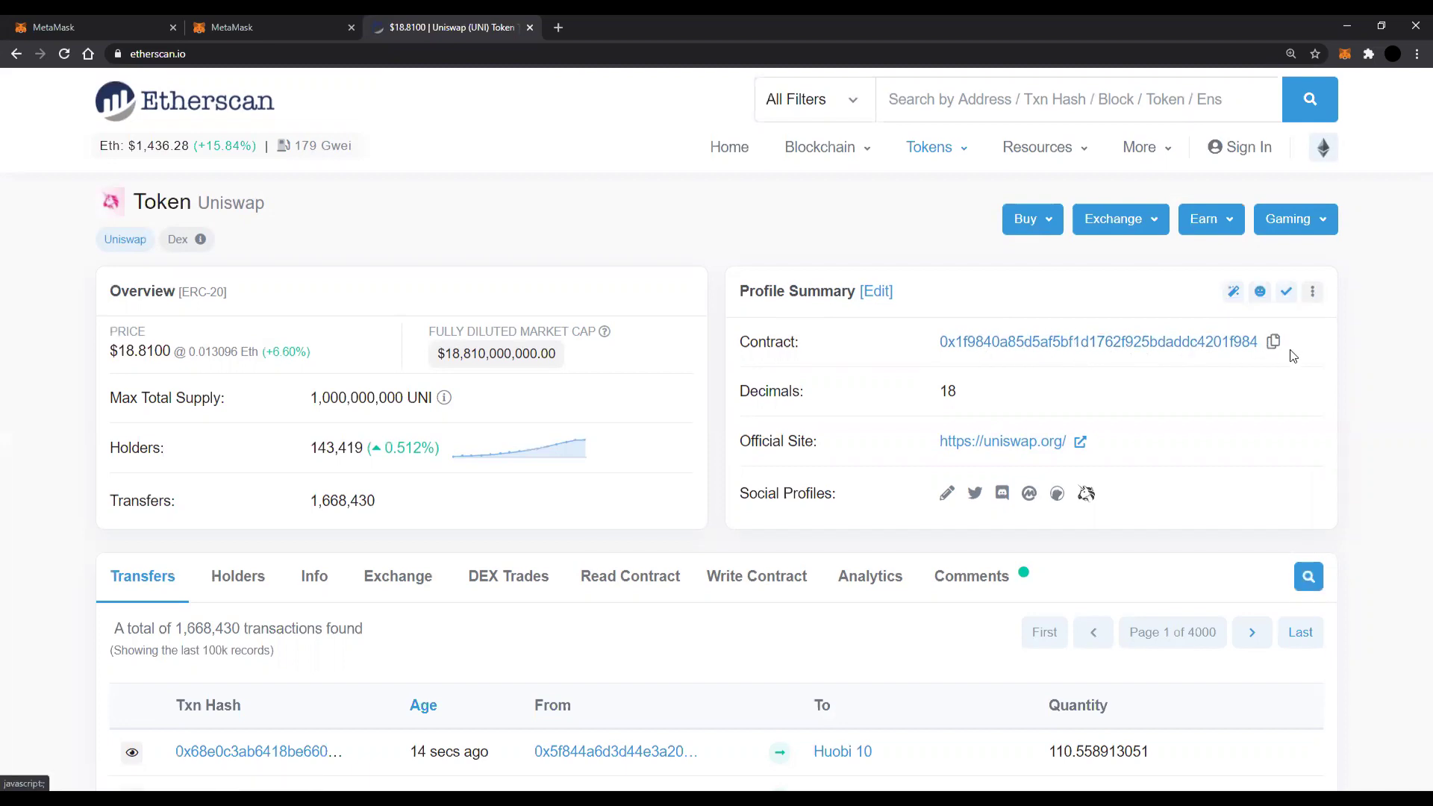
# Examine the Uniswap token's decimals and UNI symbol on its Etherscan page, and close that page
pyautogui.moveTo(777, 390); pyautogui.dragTo(943, 391)
pyautogui.click(922, 400)
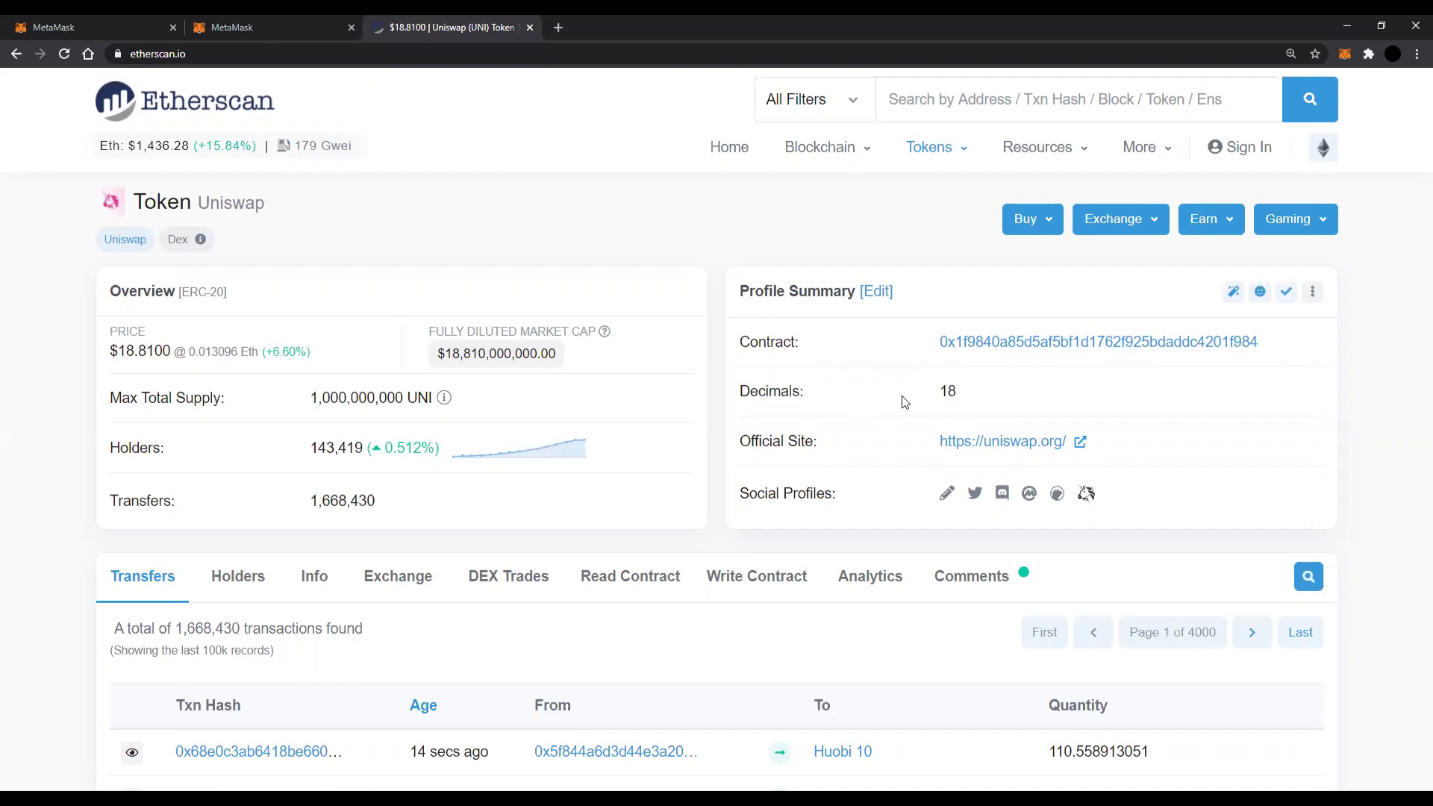
pyautogui.doubleClick(421, 397)
pyautogui.click(457, 415)
pyautogui.hotkey('ctrl', 'w')
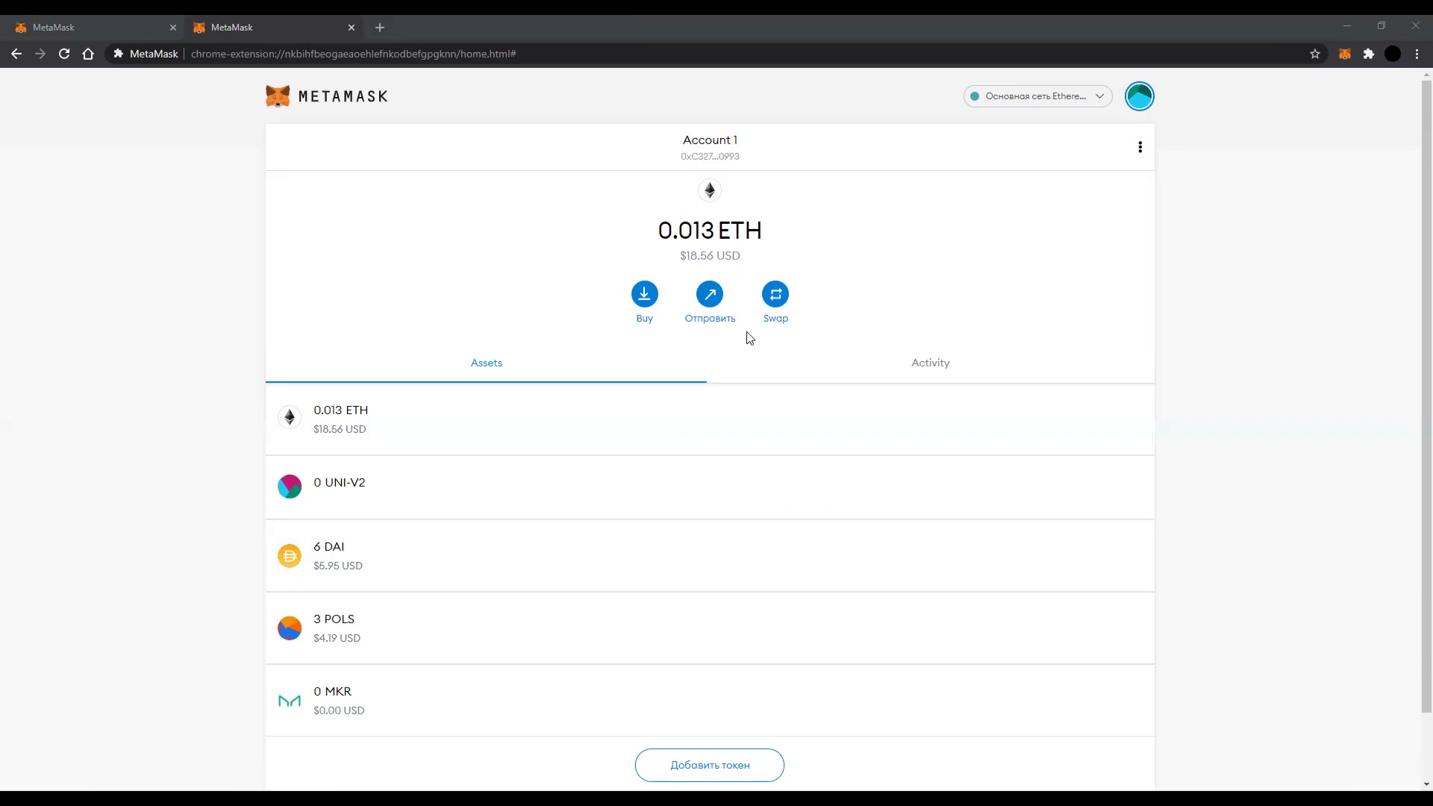
# Start a send from Account 1, paste the recipient's wallet address, and save it to the address book as "Адрес 6"
pyautogui.click(709, 317)
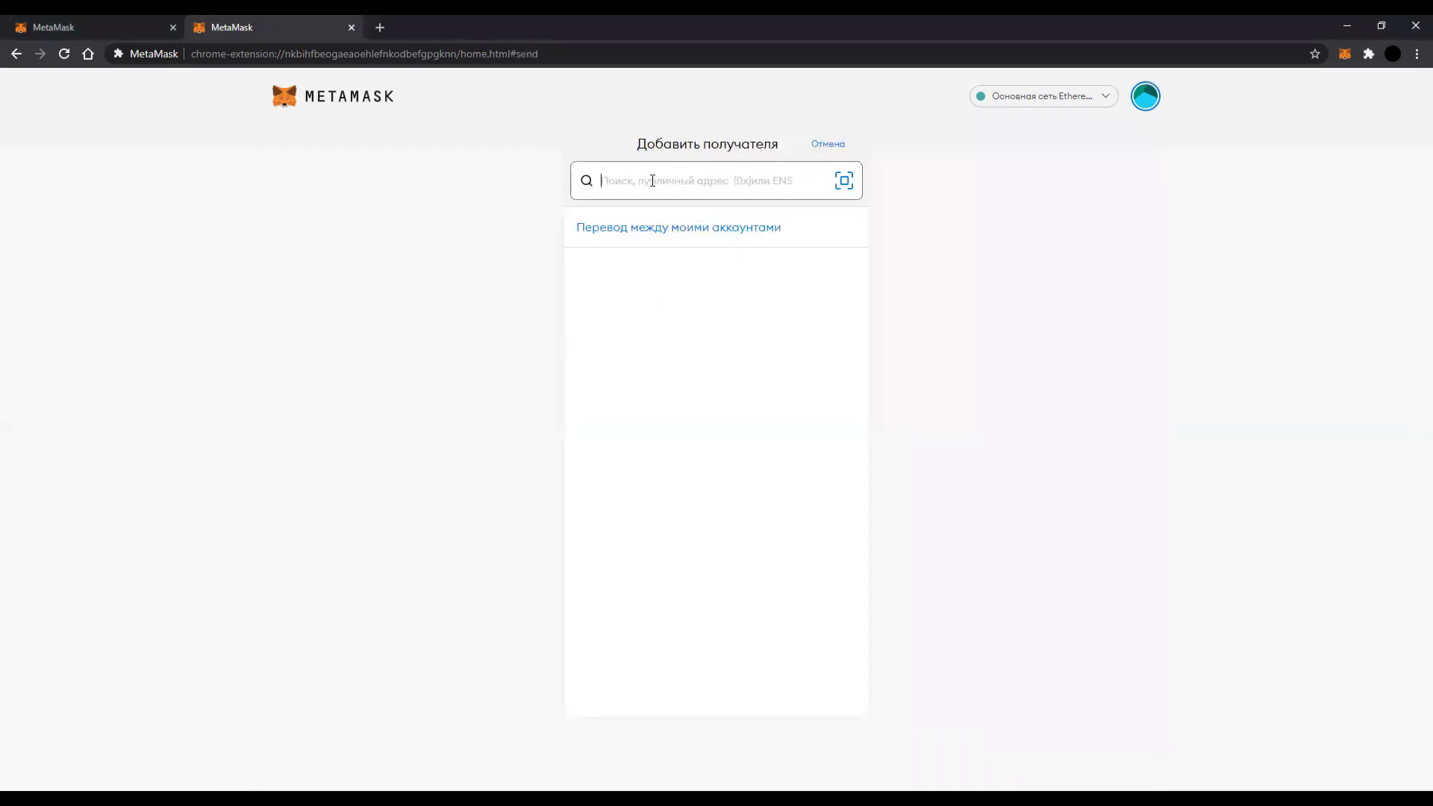
pyautogui.hotkey('ctrl', 'v')
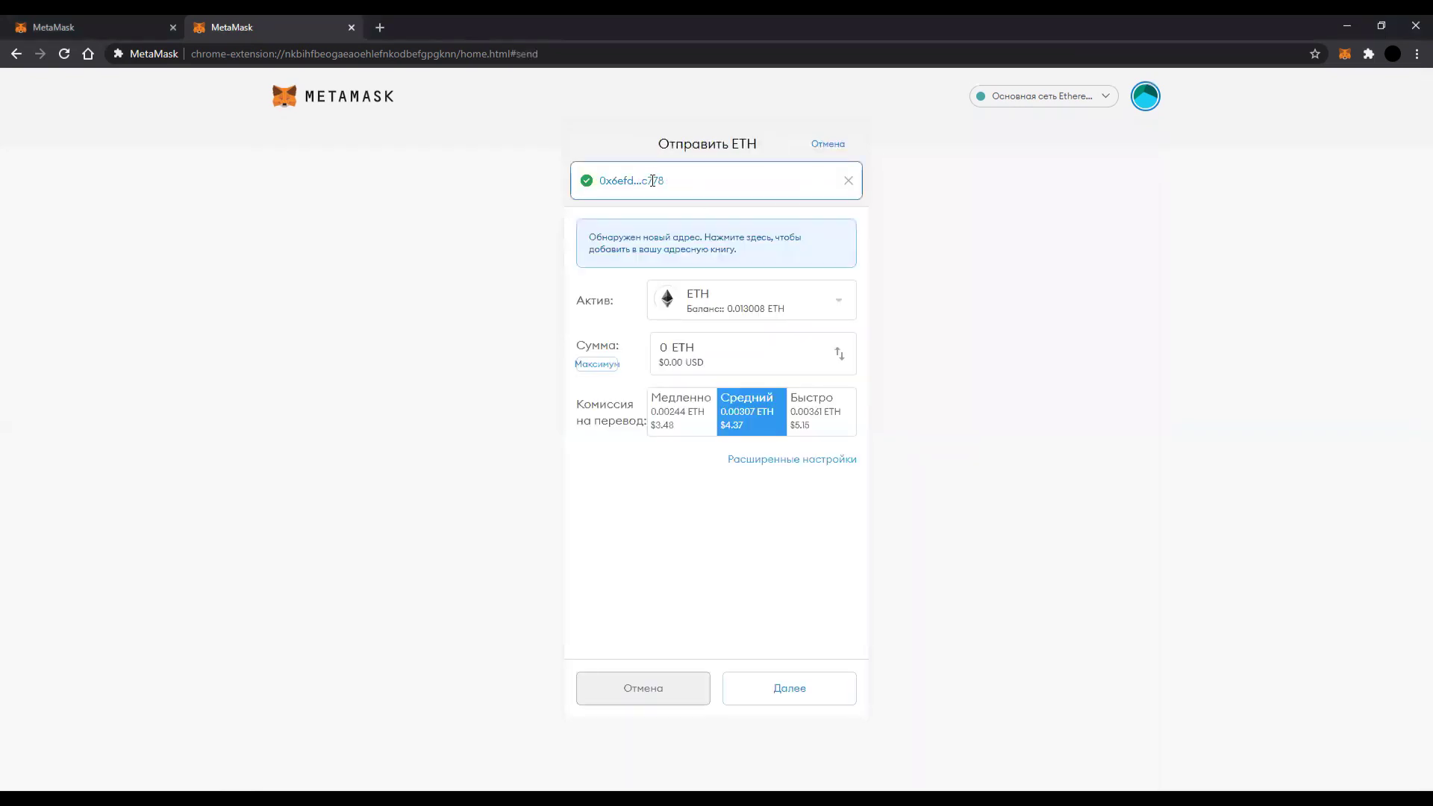
pyautogui.click(674, 249)
pyautogui.write('Адрес 6')
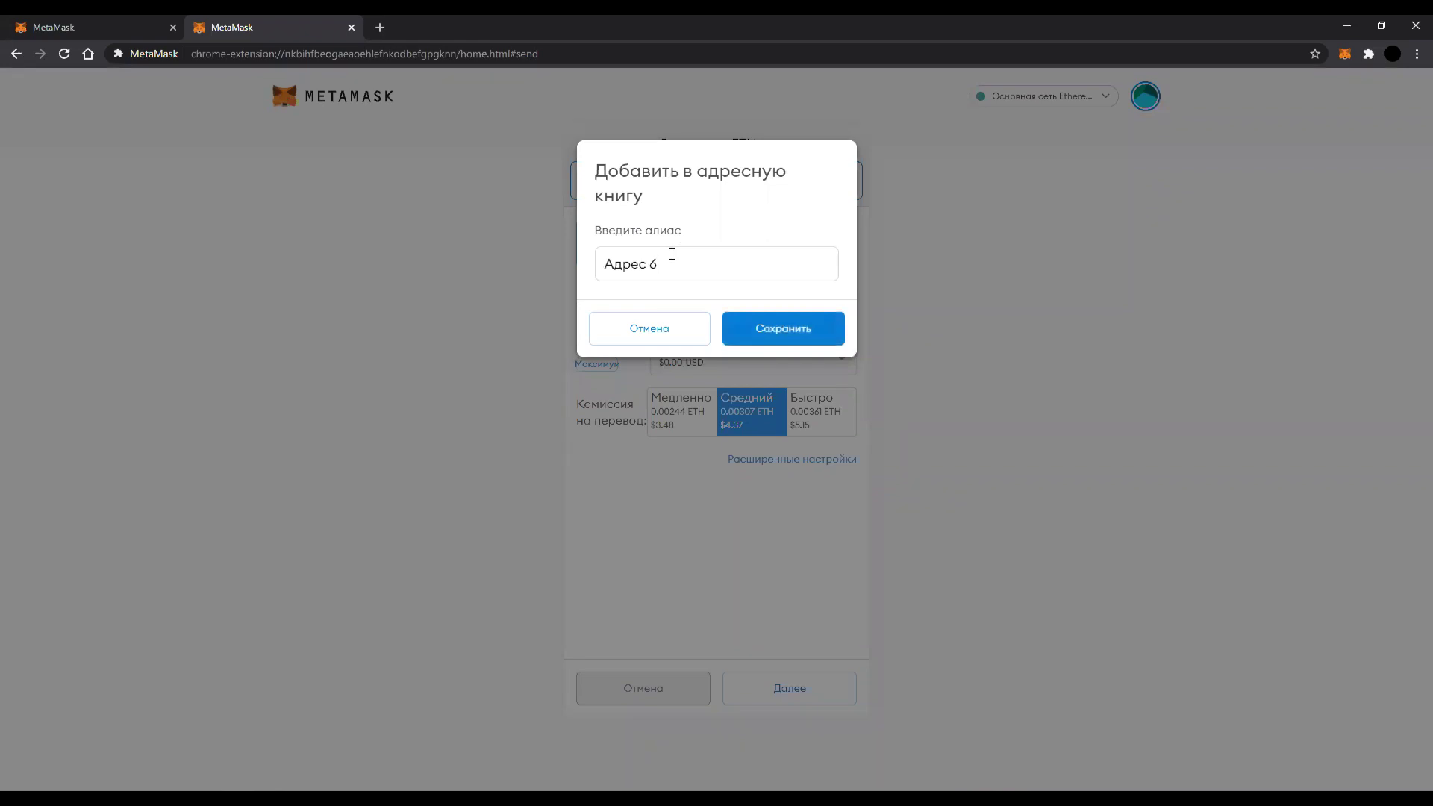
pyautogui.click(750, 329)
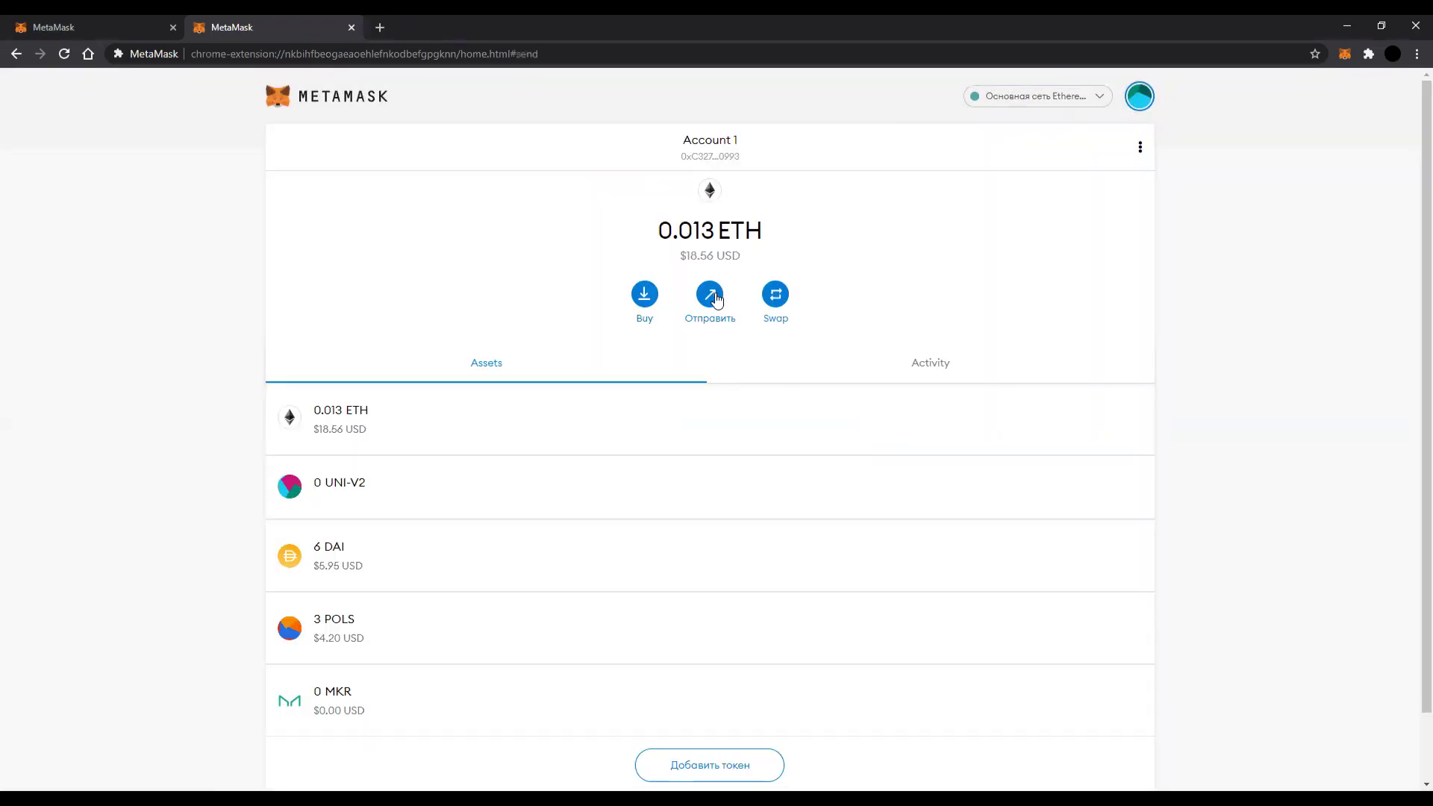
# Look up the saved Адрес 6 entry in the wallet's contact settings and return to the account overview
pyautogui.click(713, 294)
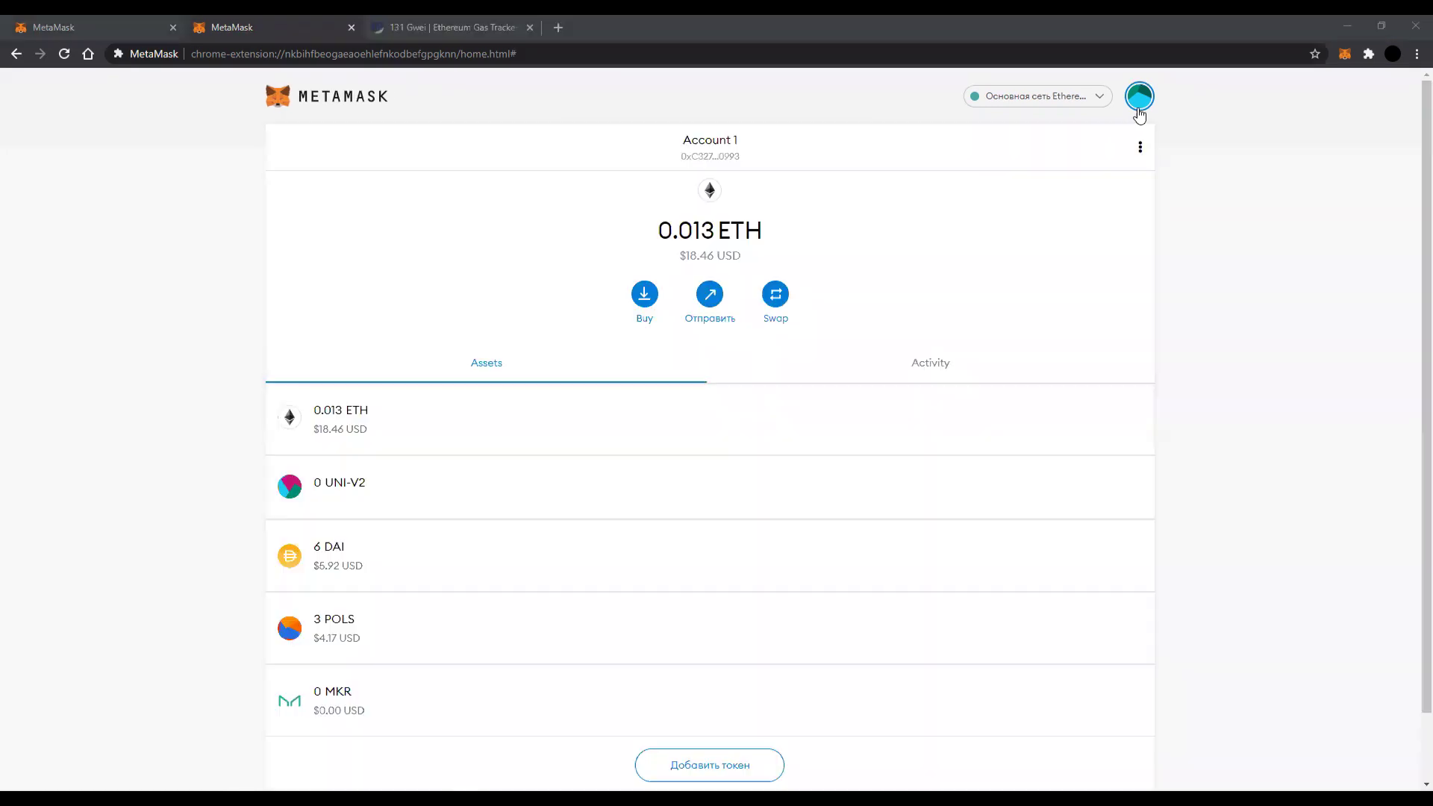
pyautogui.click(1140, 98)
pyautogui.click(995, 557)
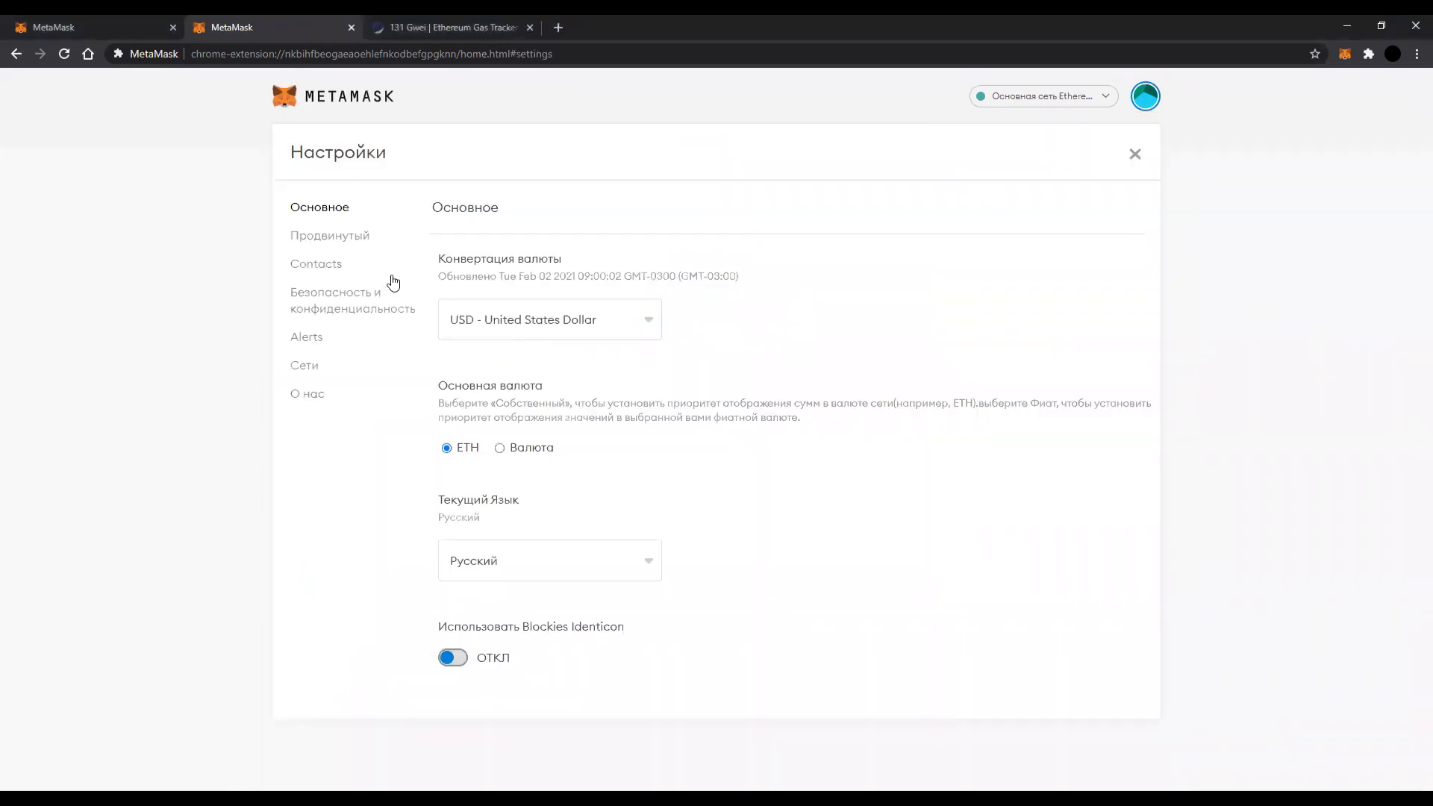
pyautogui.click(337, 261)
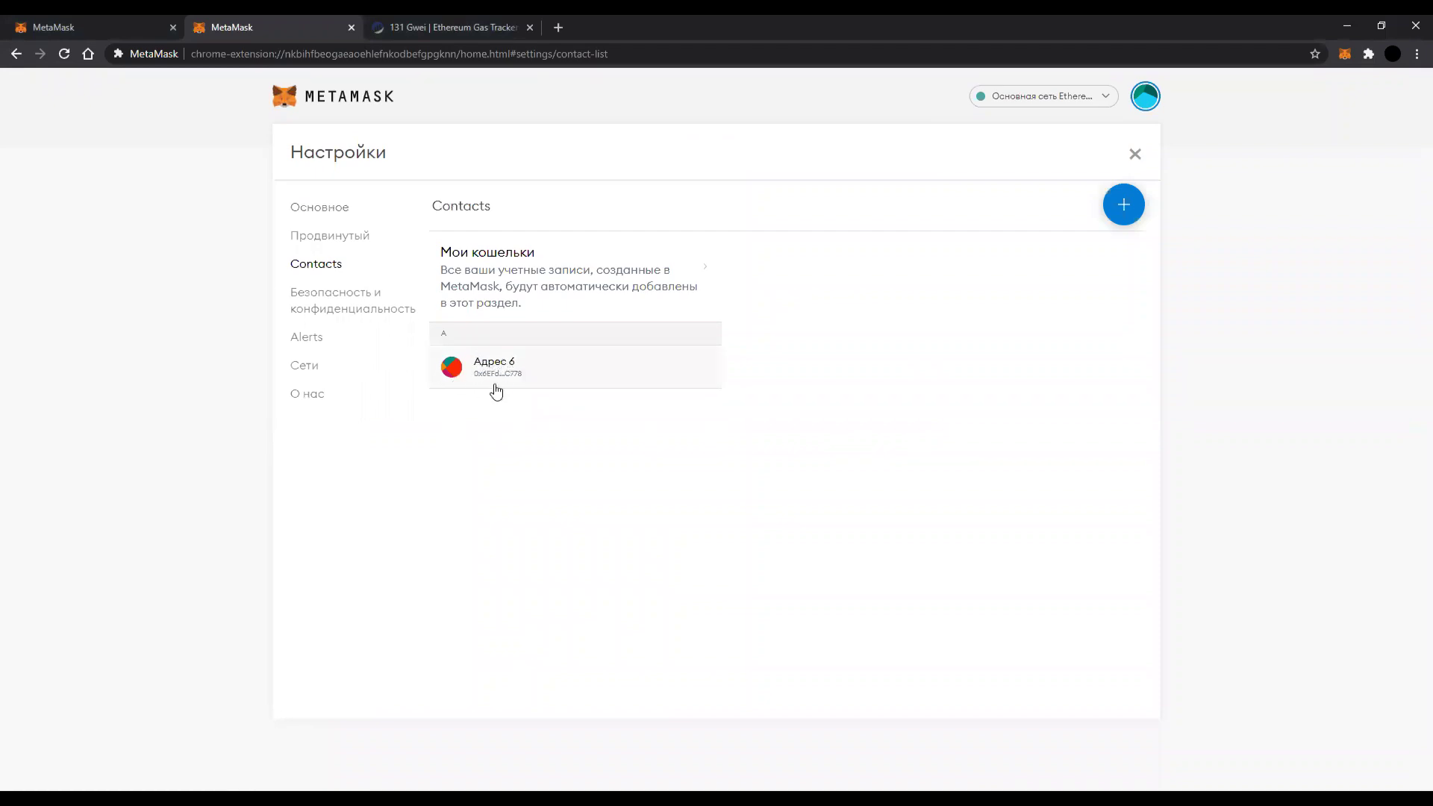
pyautogui.click(1128, 153)
# Start a transfer between the wallet's own accounts with Account 4 as the recipient
pyautogui.click(709, 296)
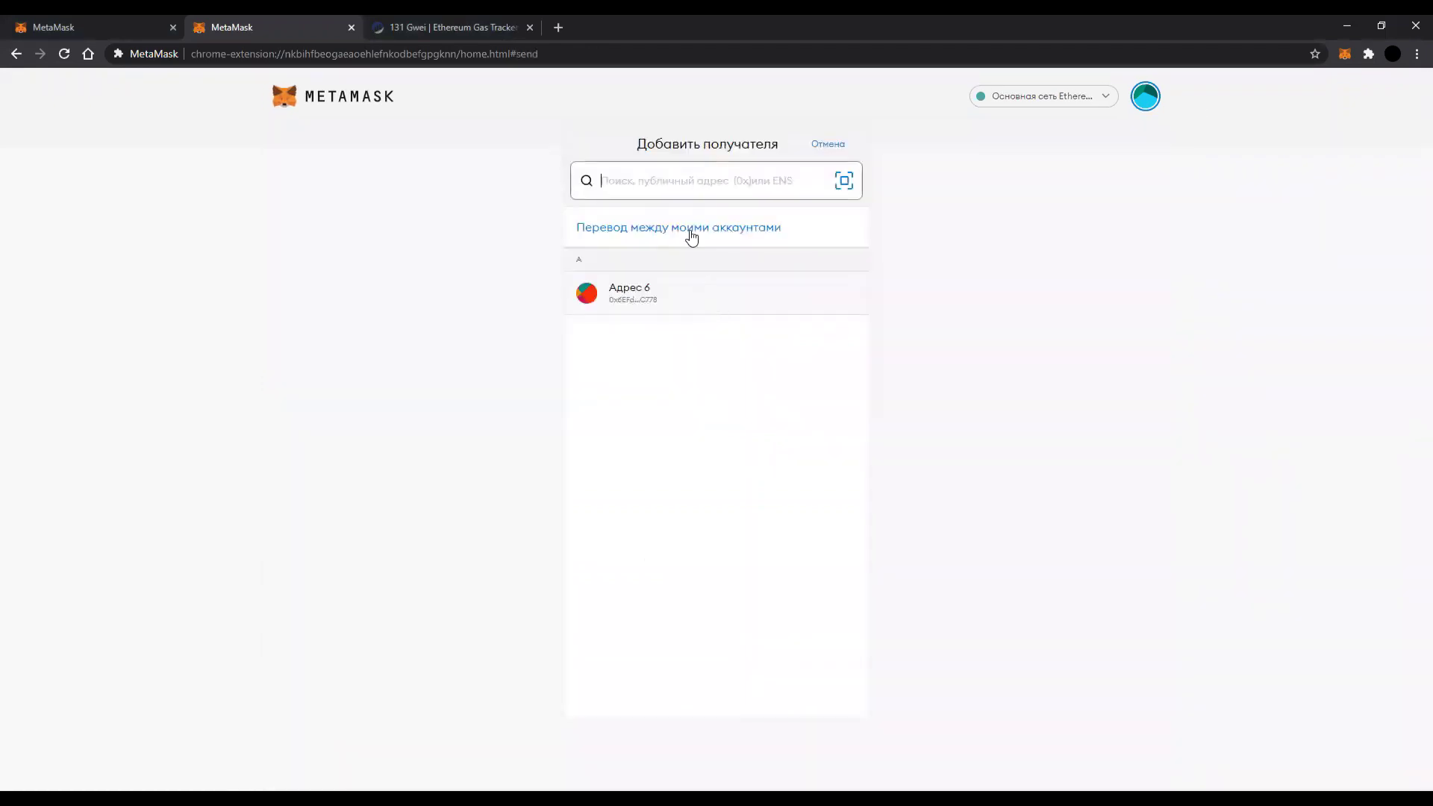
pyautogui.click(745, 236)
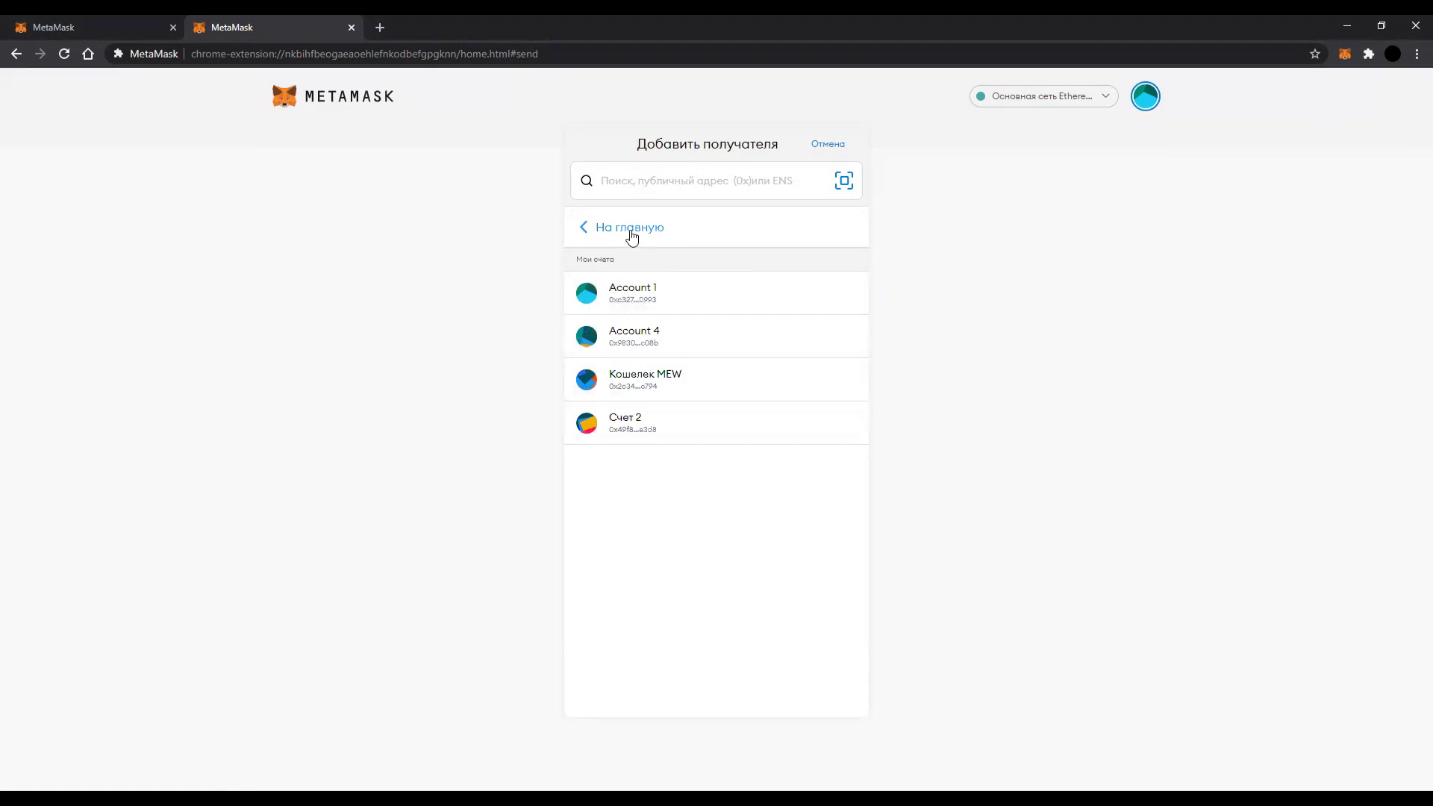
pyautogui.click(653, 336)
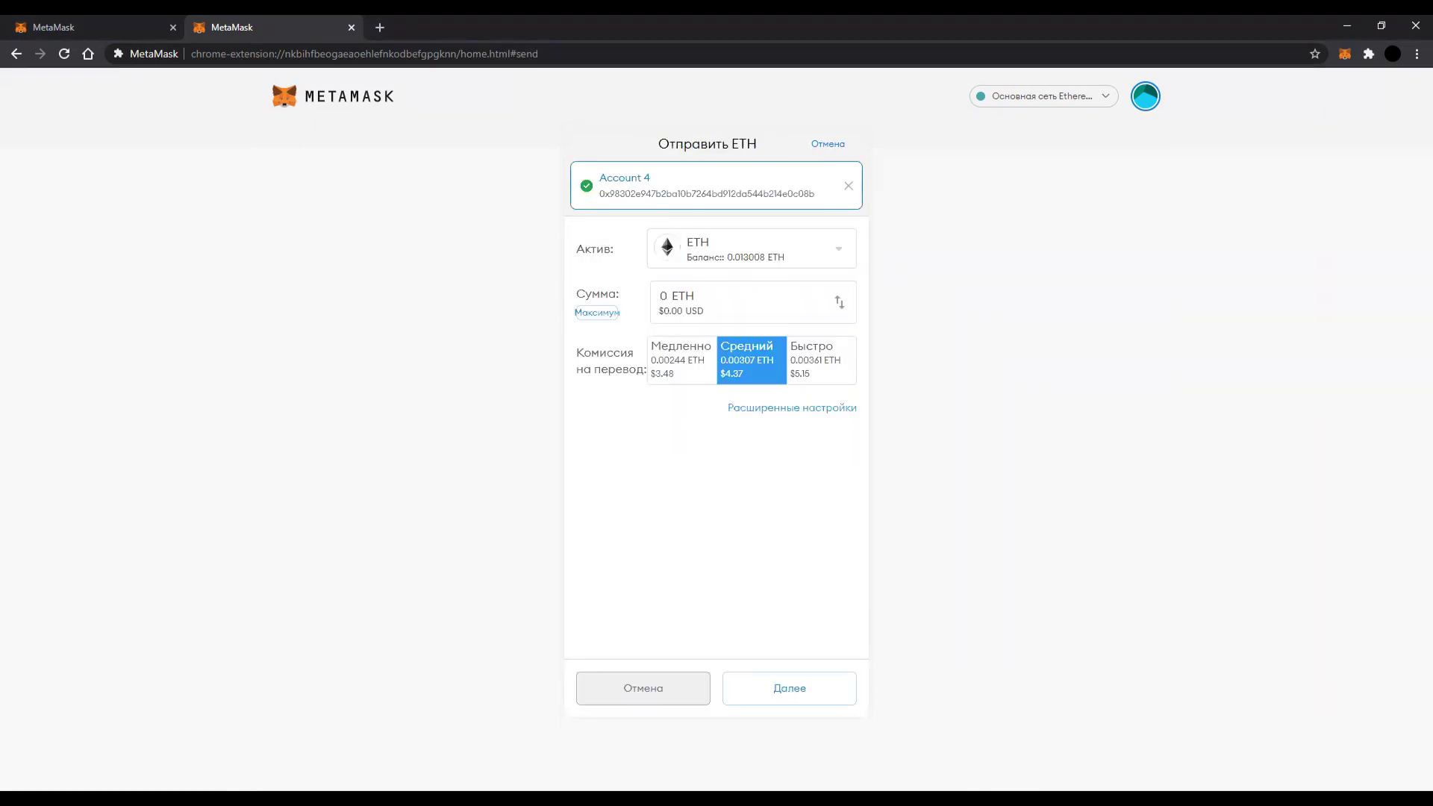
# Choose ETH as the asset and set the amount to send to 0.001 ETH
pyautogui.click(831, 267)
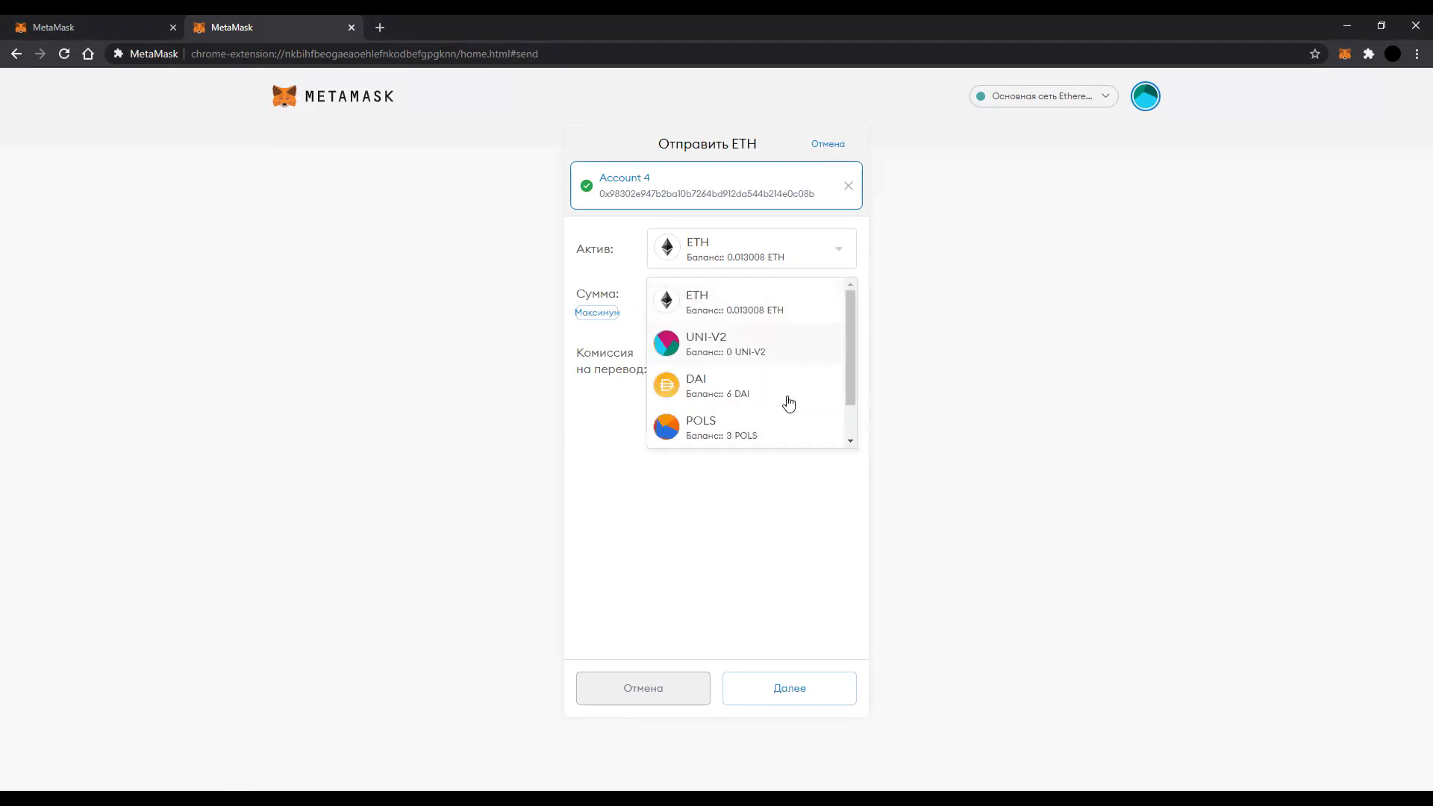
pyautogui.click(778, 309)
pyautogui.click(669, 294)
pyautogui.write('.00')
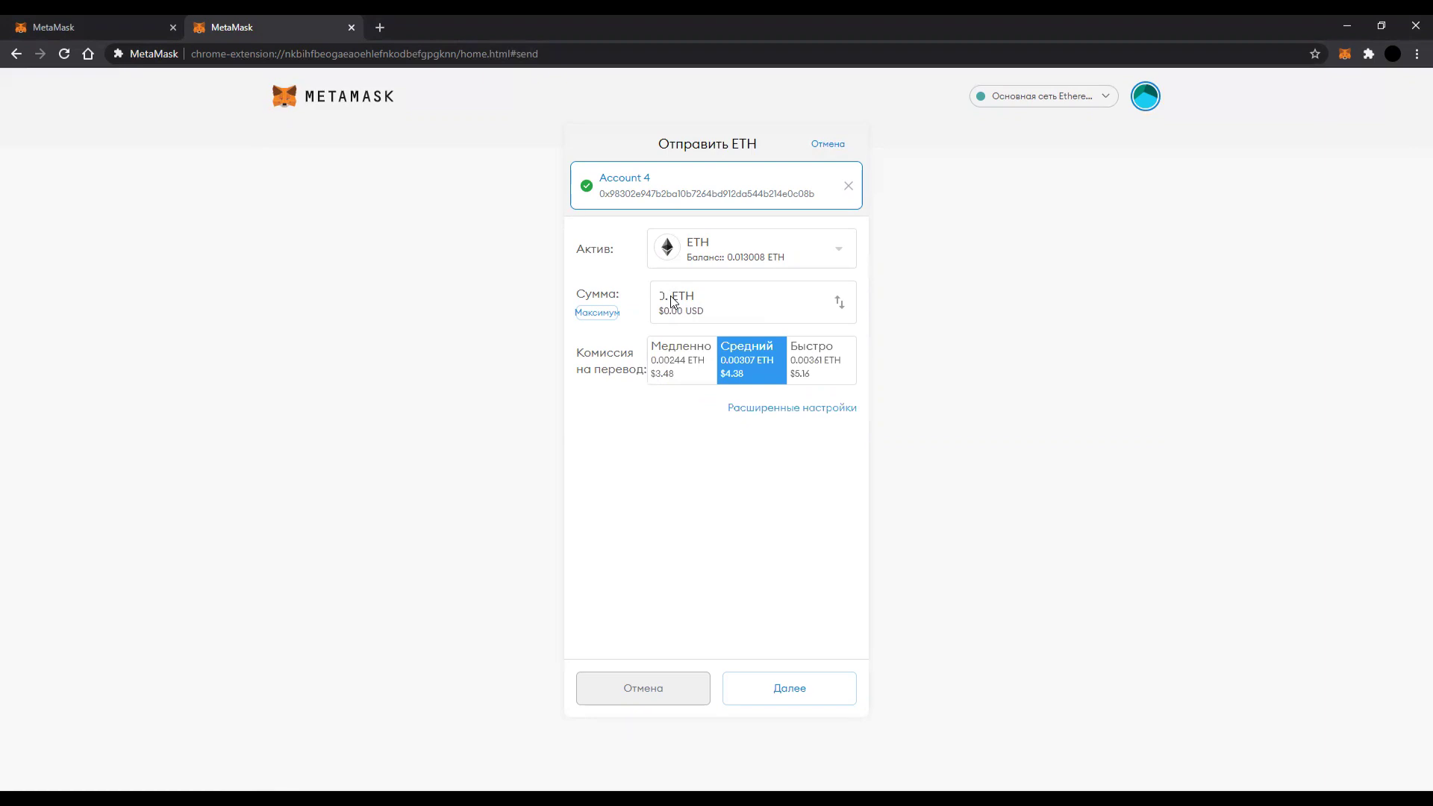
pyautogui.write('1')
# Compare the transfer's advanced gas settings with the low, average and high prices on the Etherscan gas tracker
pyautogui.click(787, 416)
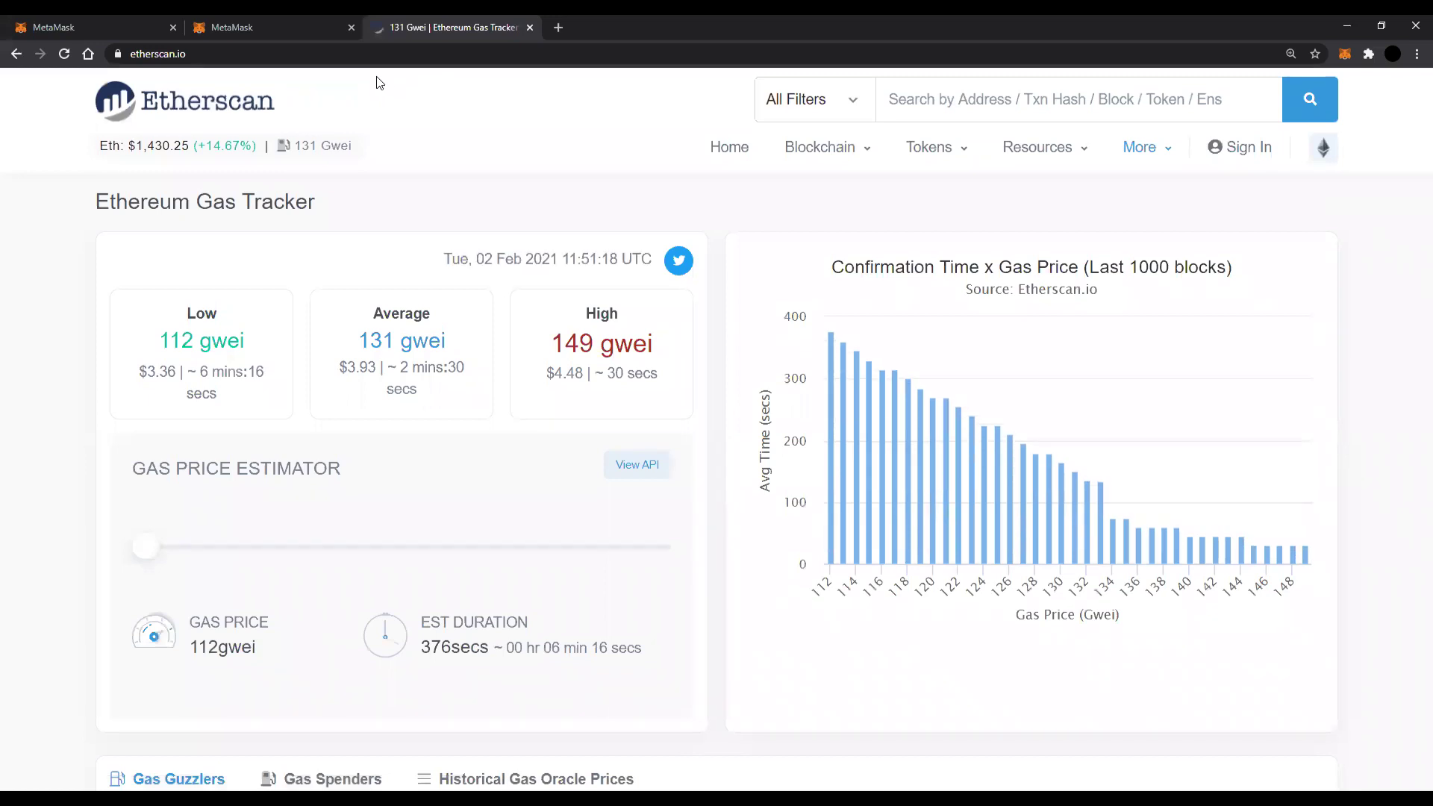
pyautogui.click(294, 21)
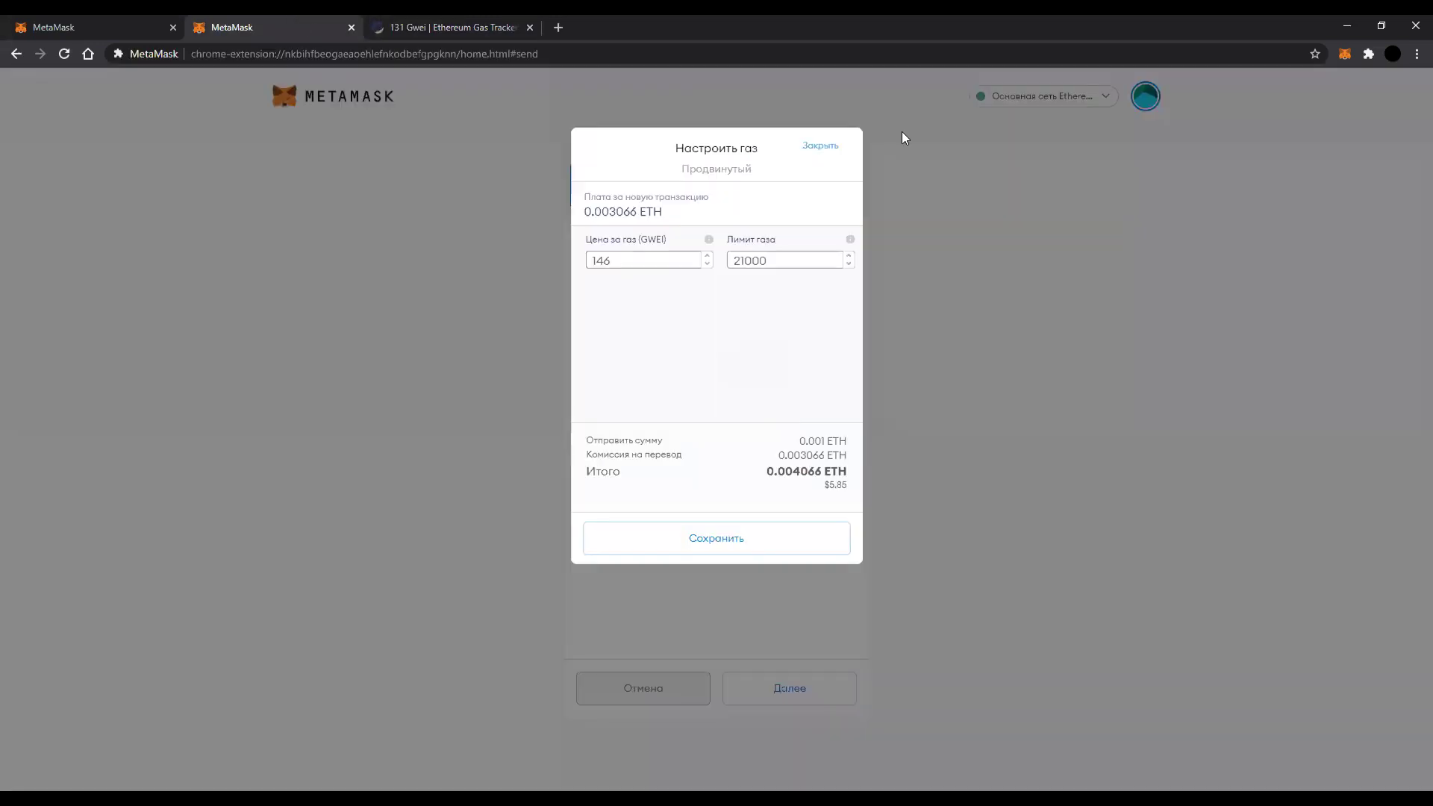
pyautogui.click(821, 148)
pyautogui.click(446, 22)
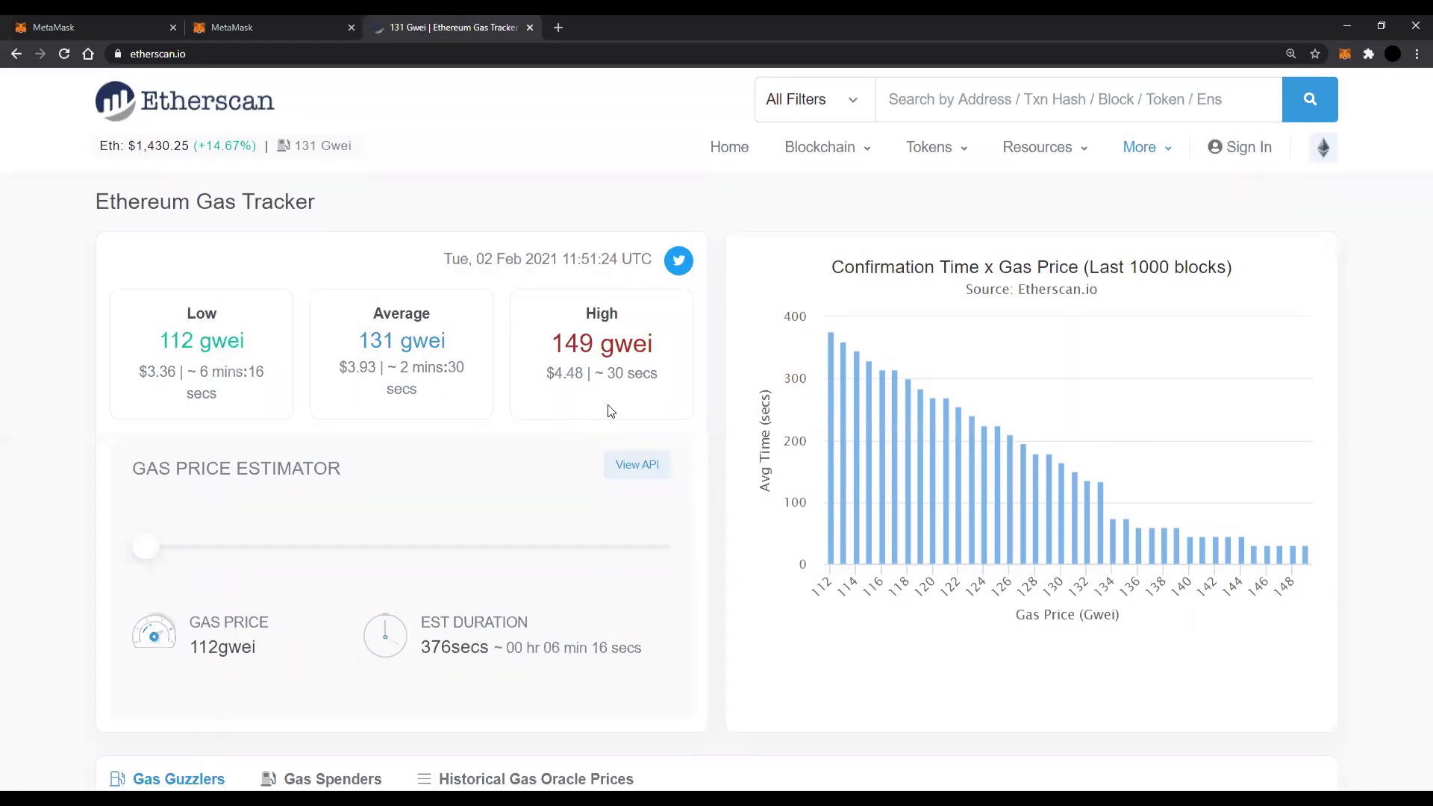
pyautogui.click(300, 18)
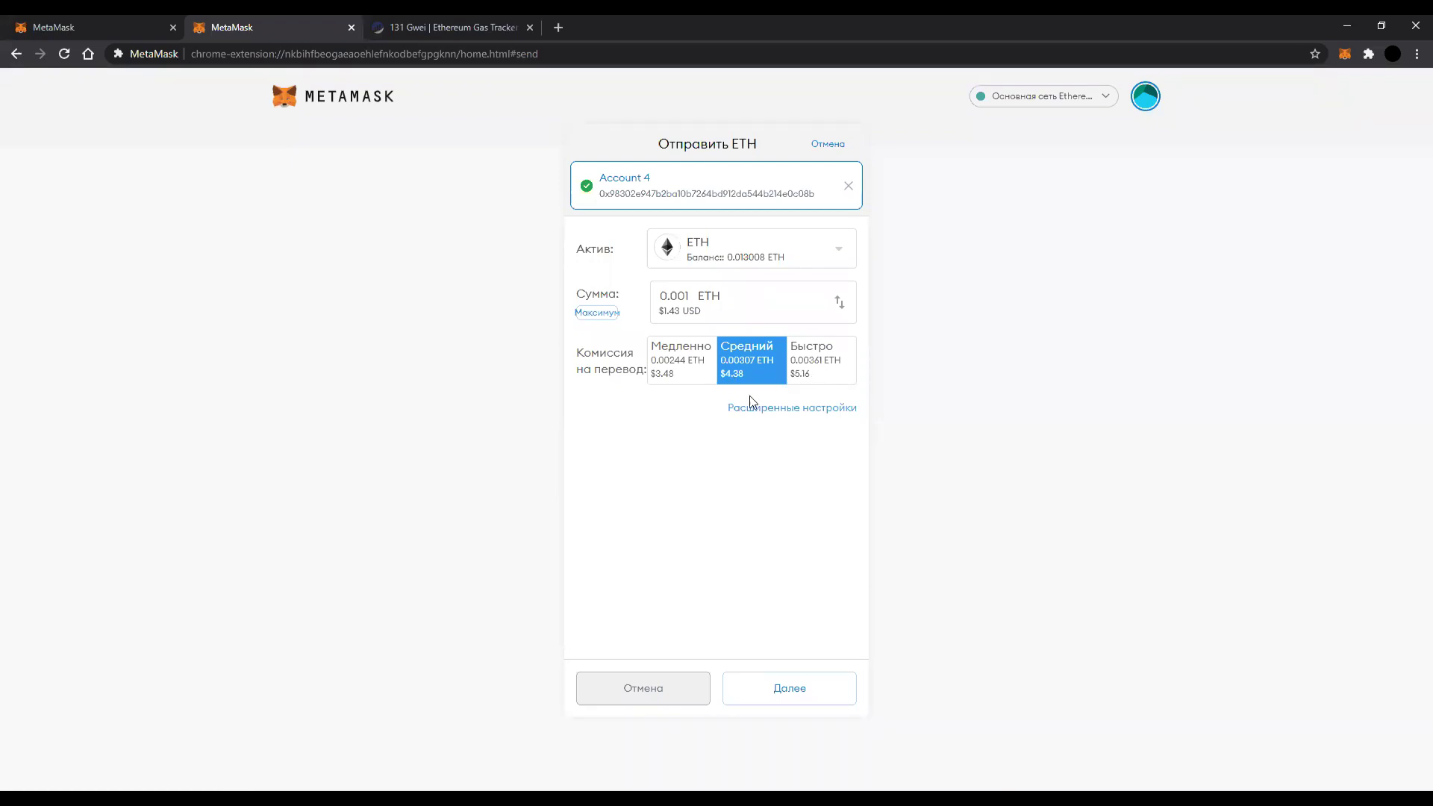
# Set the transfer's gas price to 120 GWEI in the advanced gas settings and save it
pyautogui.click(767, 411)
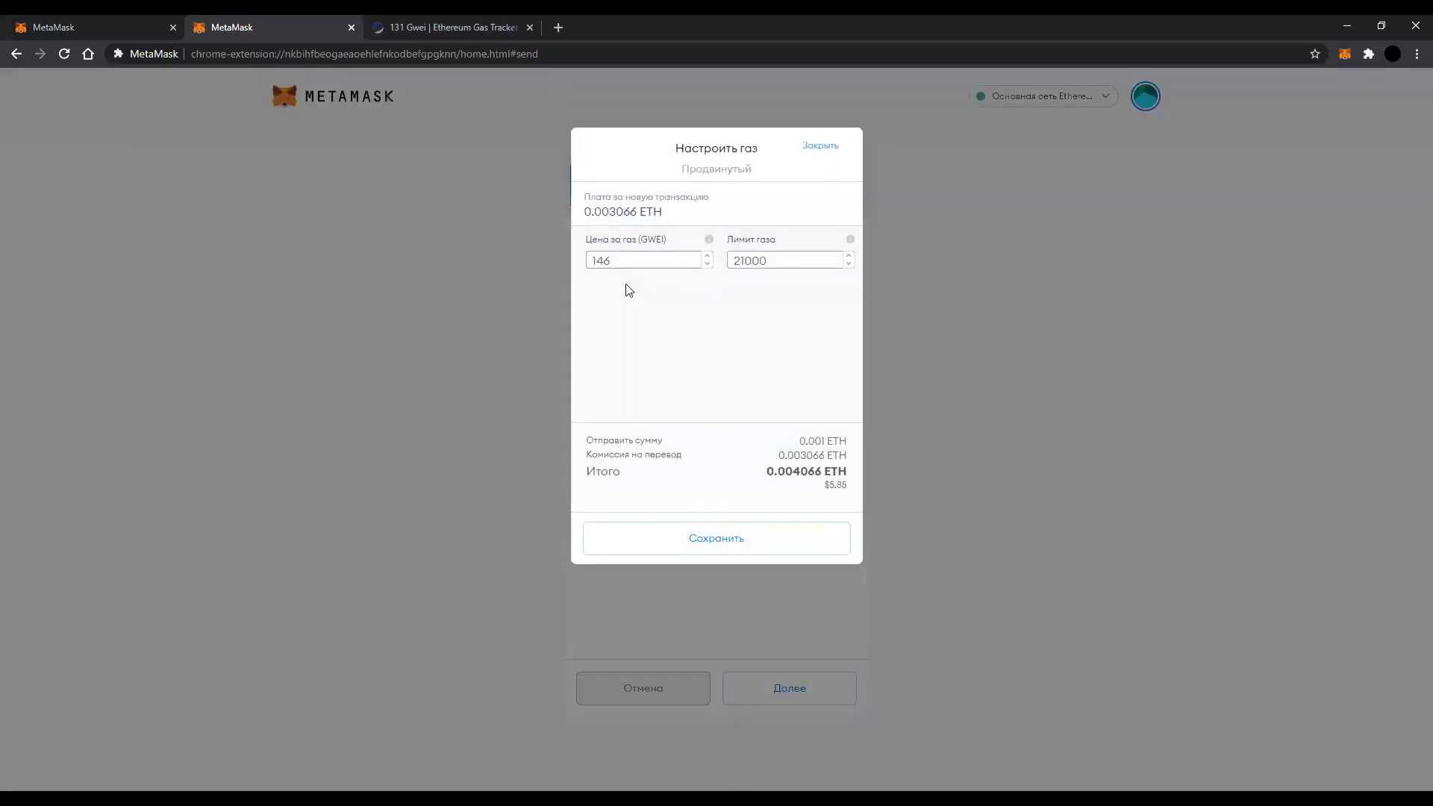
pyautogui.moveTo(613, 260); pyautogui.dragTo(595, 260)
pyautogui.press('BackSpace')
pyautogui.write('20')
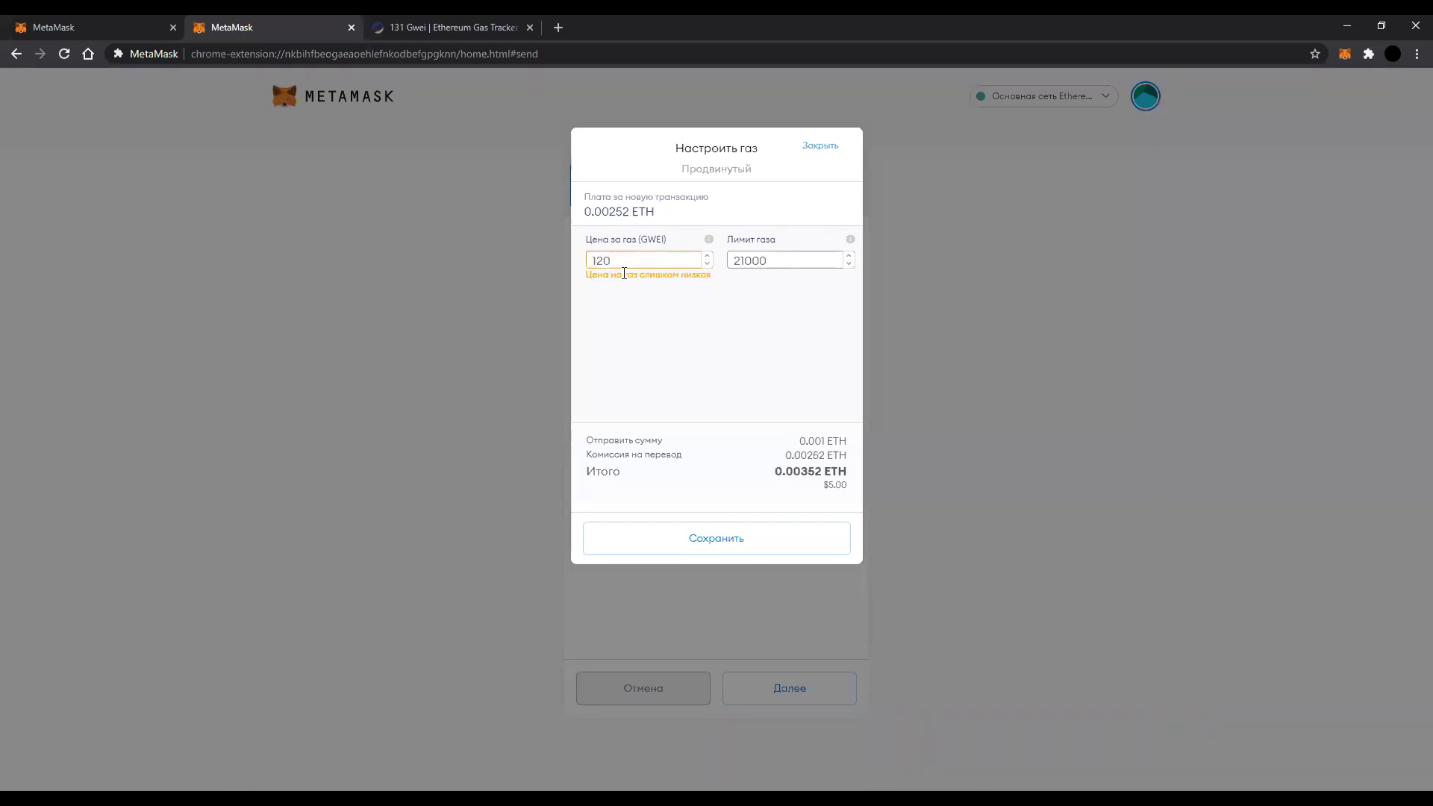
pyautogui.click(713, 540)
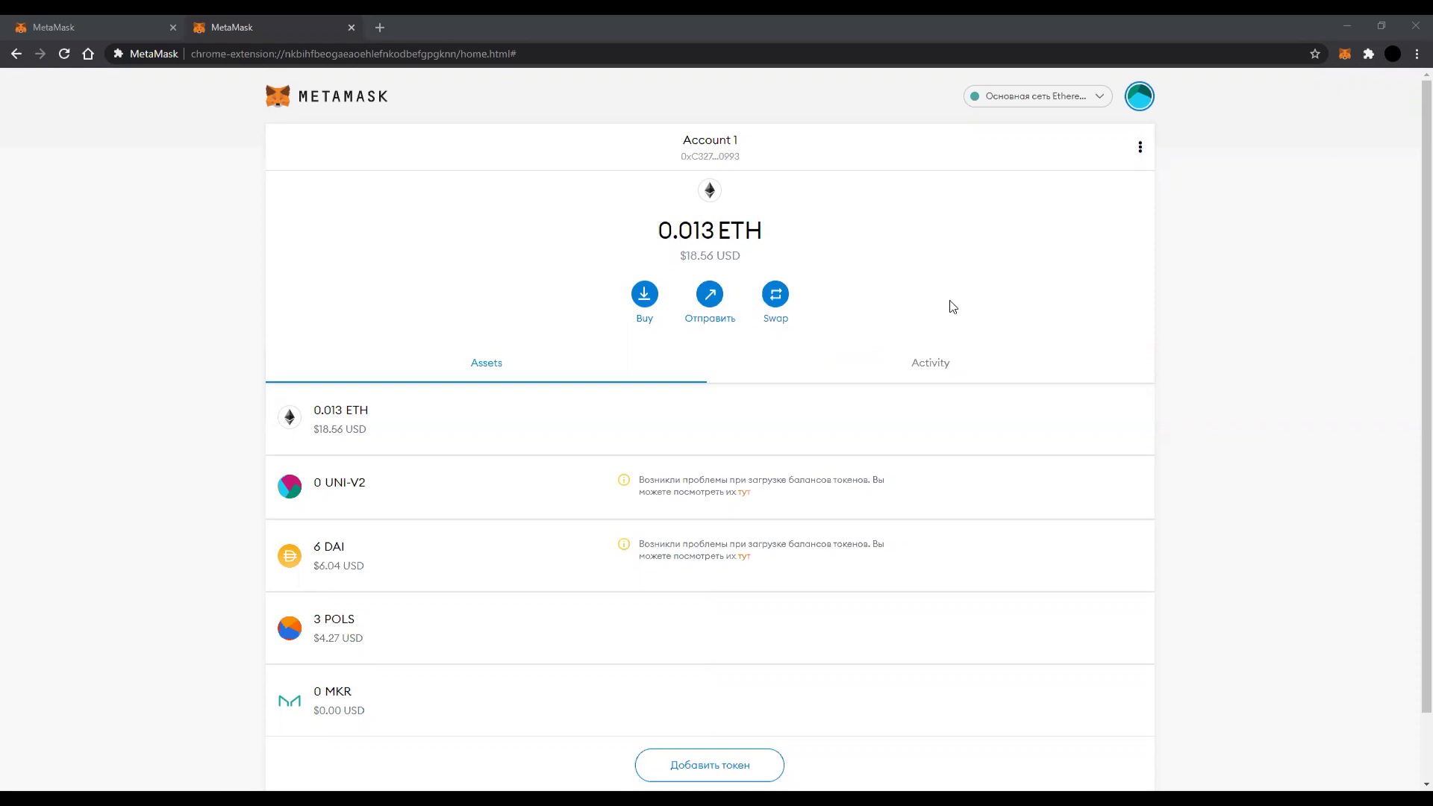
# Turn on advanced gas control in the advanced settings and check it in an ETH send form addressed to Адрес 6
pyautogui.click(1147, 99)
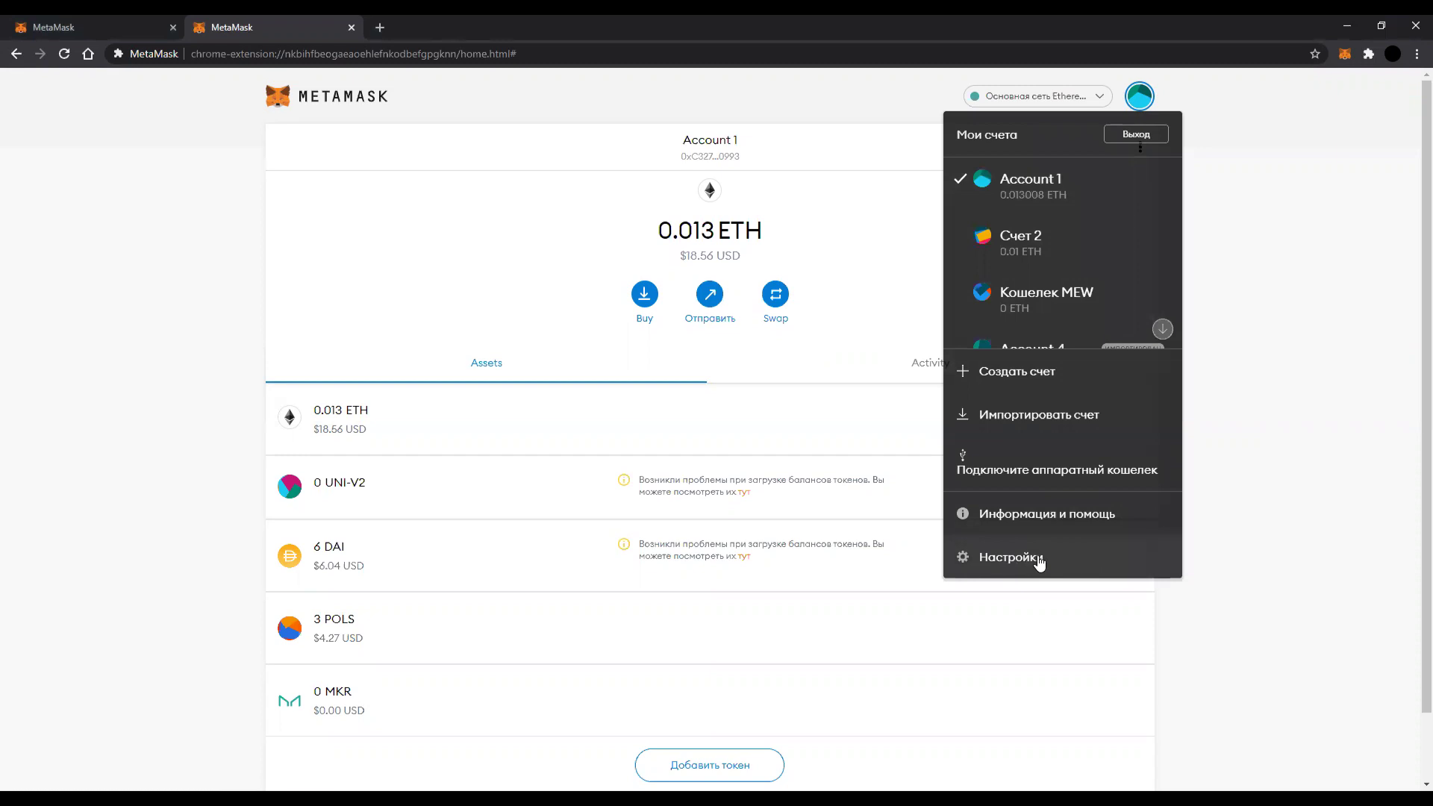
pyautogui.click(1039, 559)
pyautogui.click(313, 239)
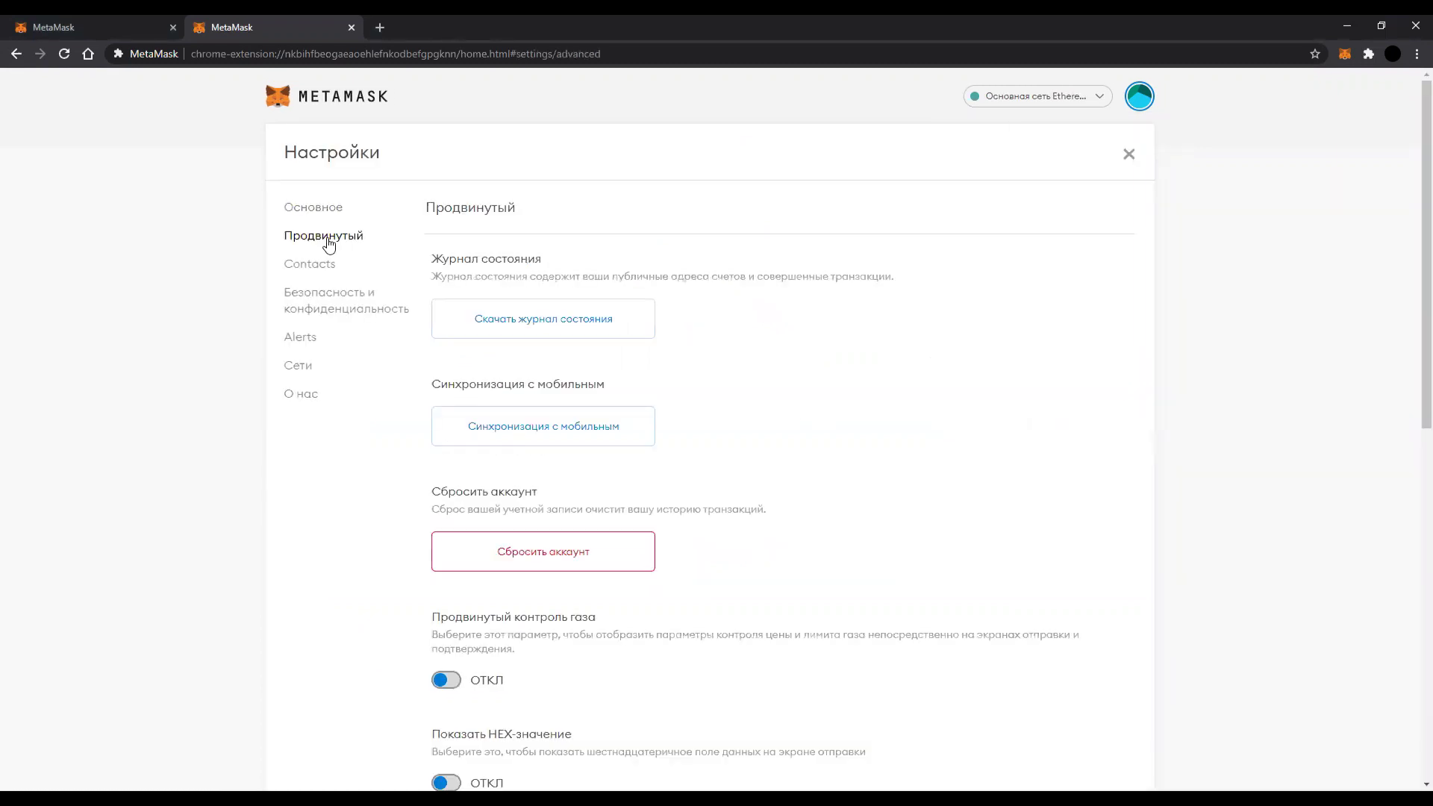
pyautogui.scroll(-5, 585, 276)
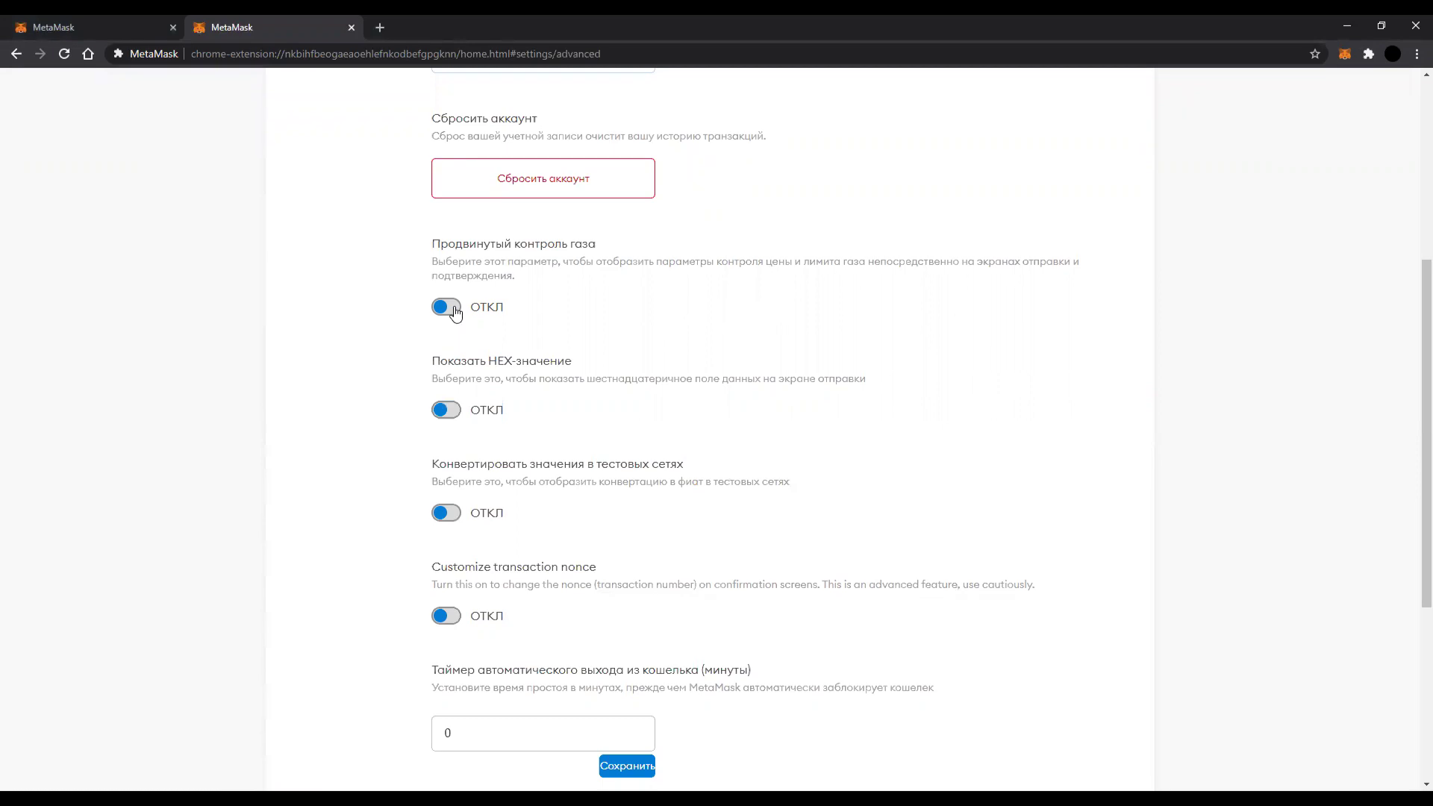
pyautogui.click(453, 310)
pyautogui.scroll(5, 1082, 147)
pyautogui.click(1133, 155)
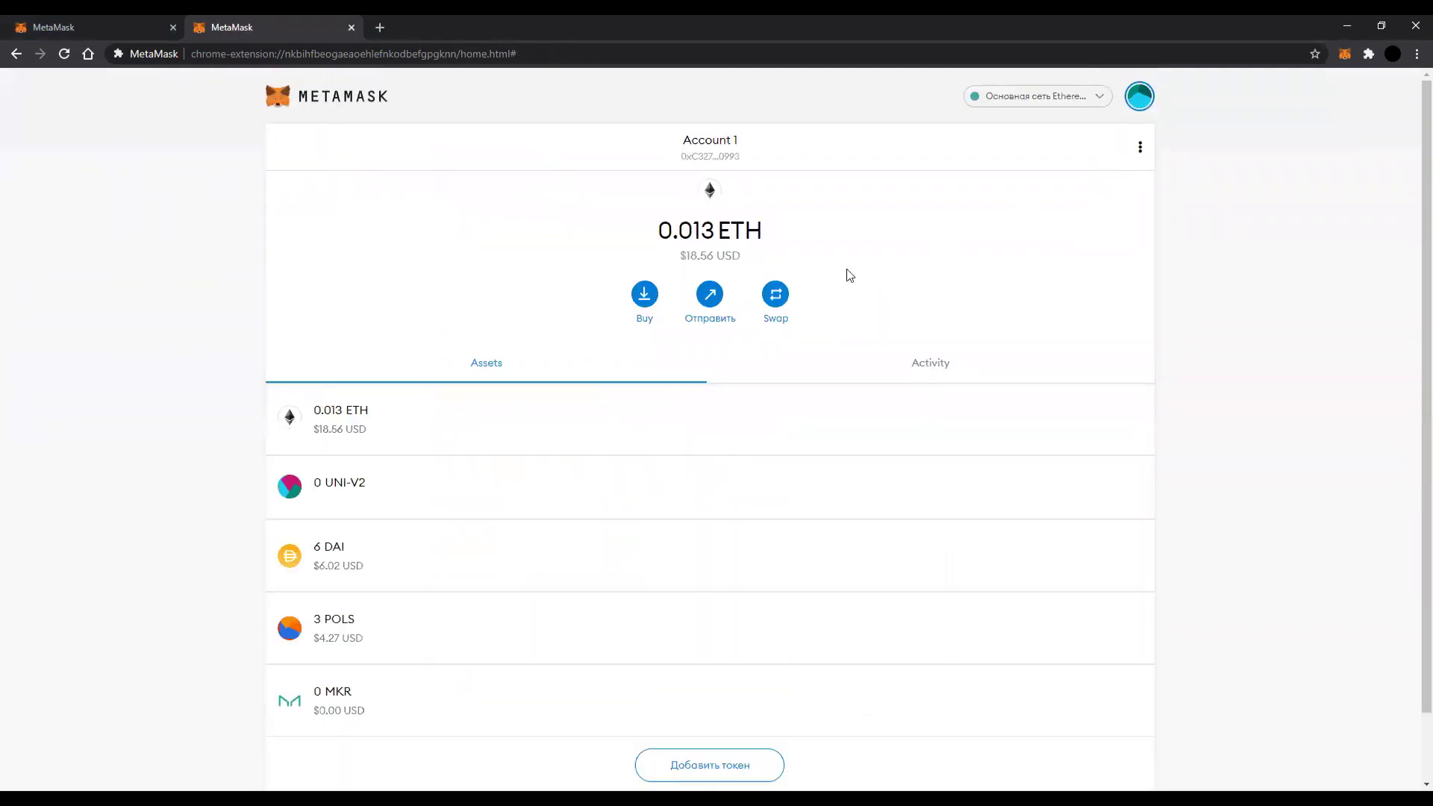
pyautogui.click(709, 295)
pyautogui.click(675, 299)
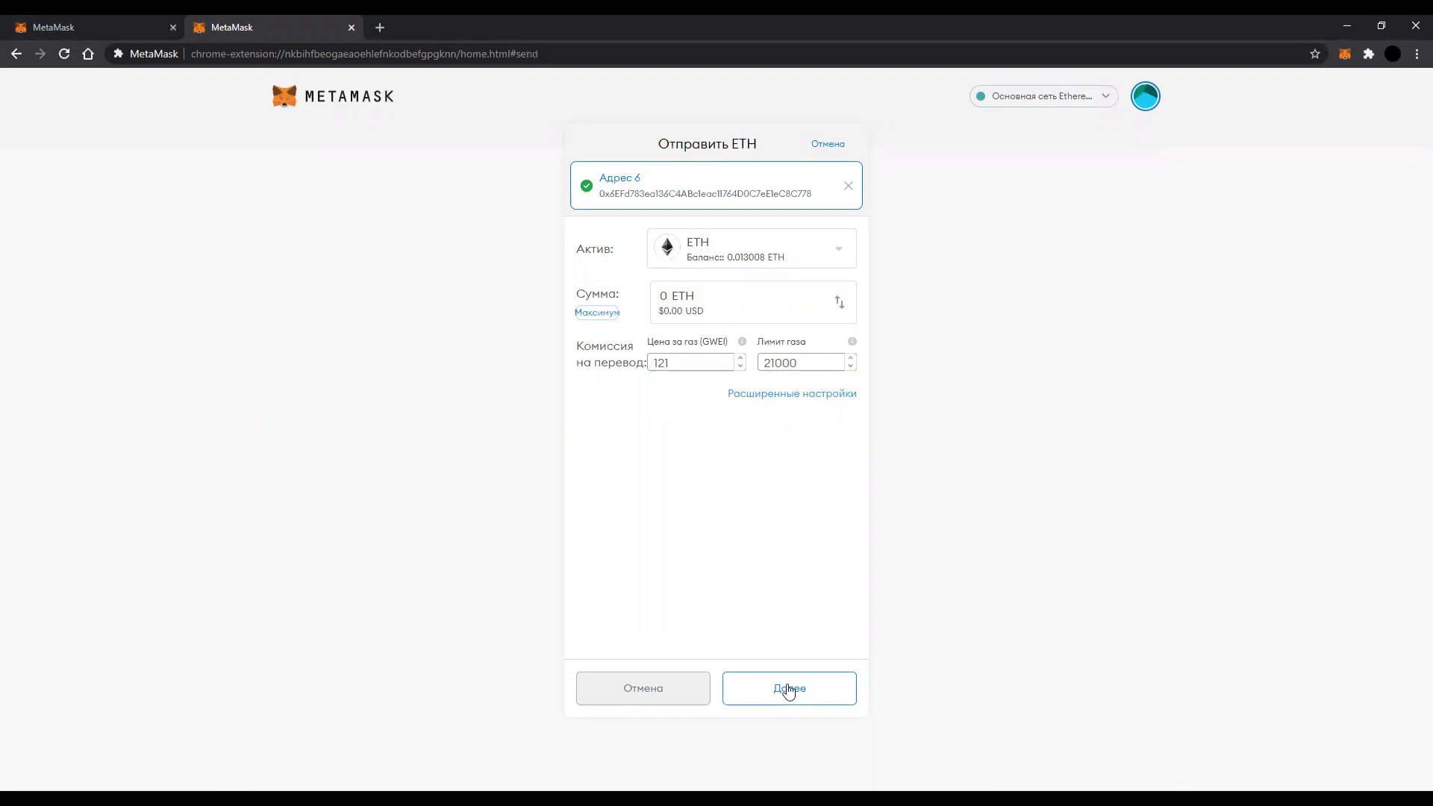
# Return to the advanced settings and turn on the Customize transaction nonce option
pyautogui.click(1145, 100)
pyautogui.click(993, 556)
pyautogui.click(331, 236)
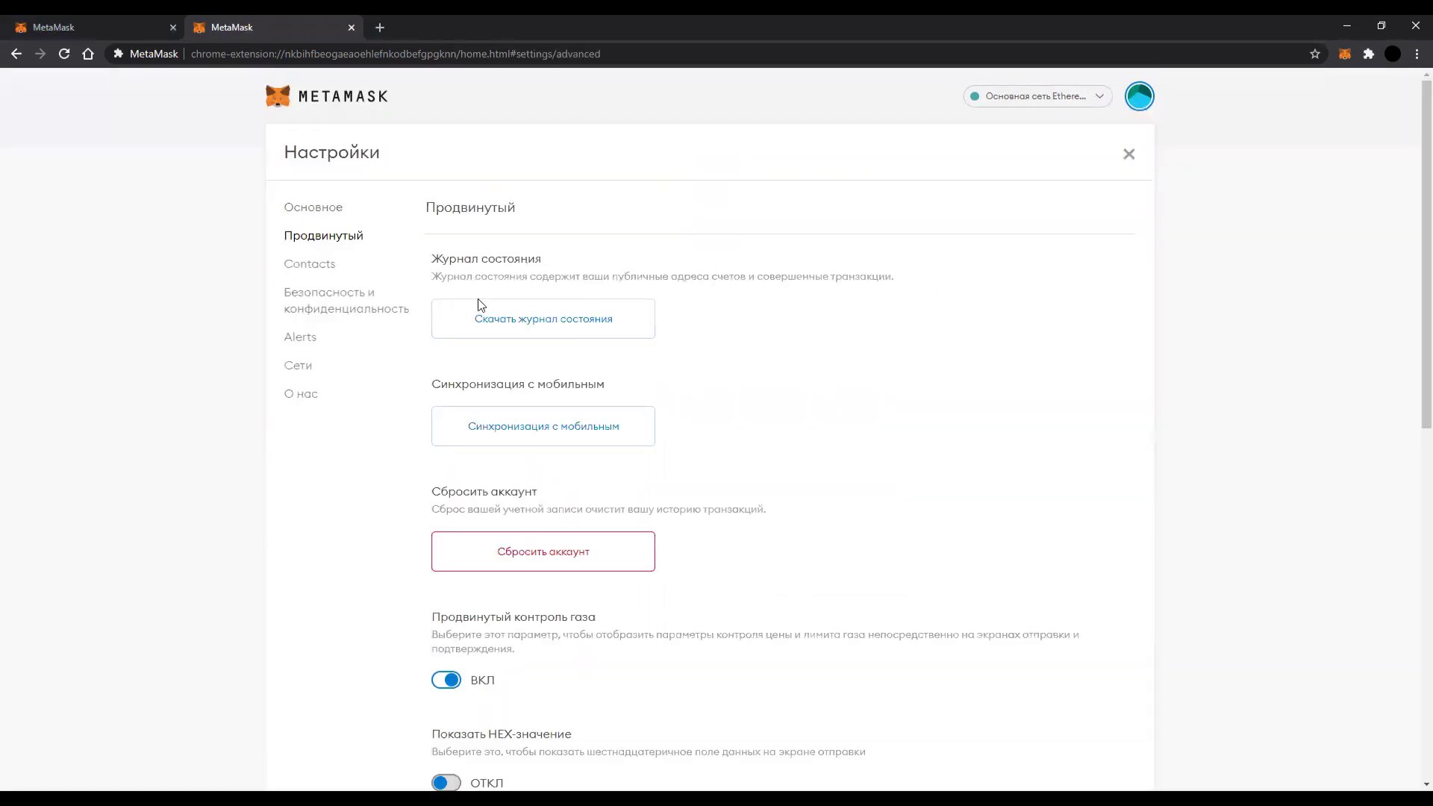
pyautogui.scroll(-5, 617, 448)
pyautogui.scroll(-1, 618, 448)
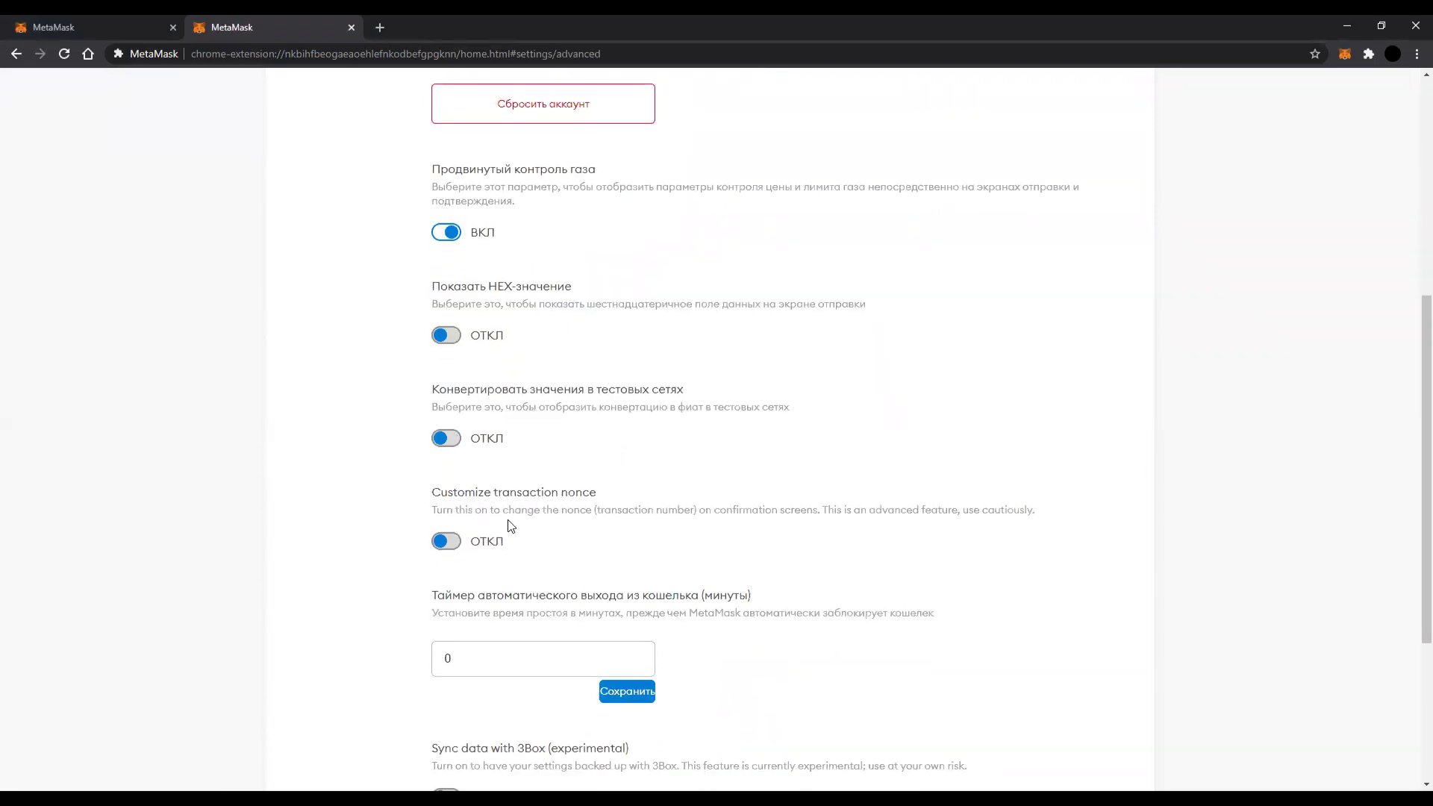
pyautogui.click(454, 547)
# Set the wallet's automatic logout timer to 30 minutes and save it
pyautogui.scroll(-3, 486, 530)
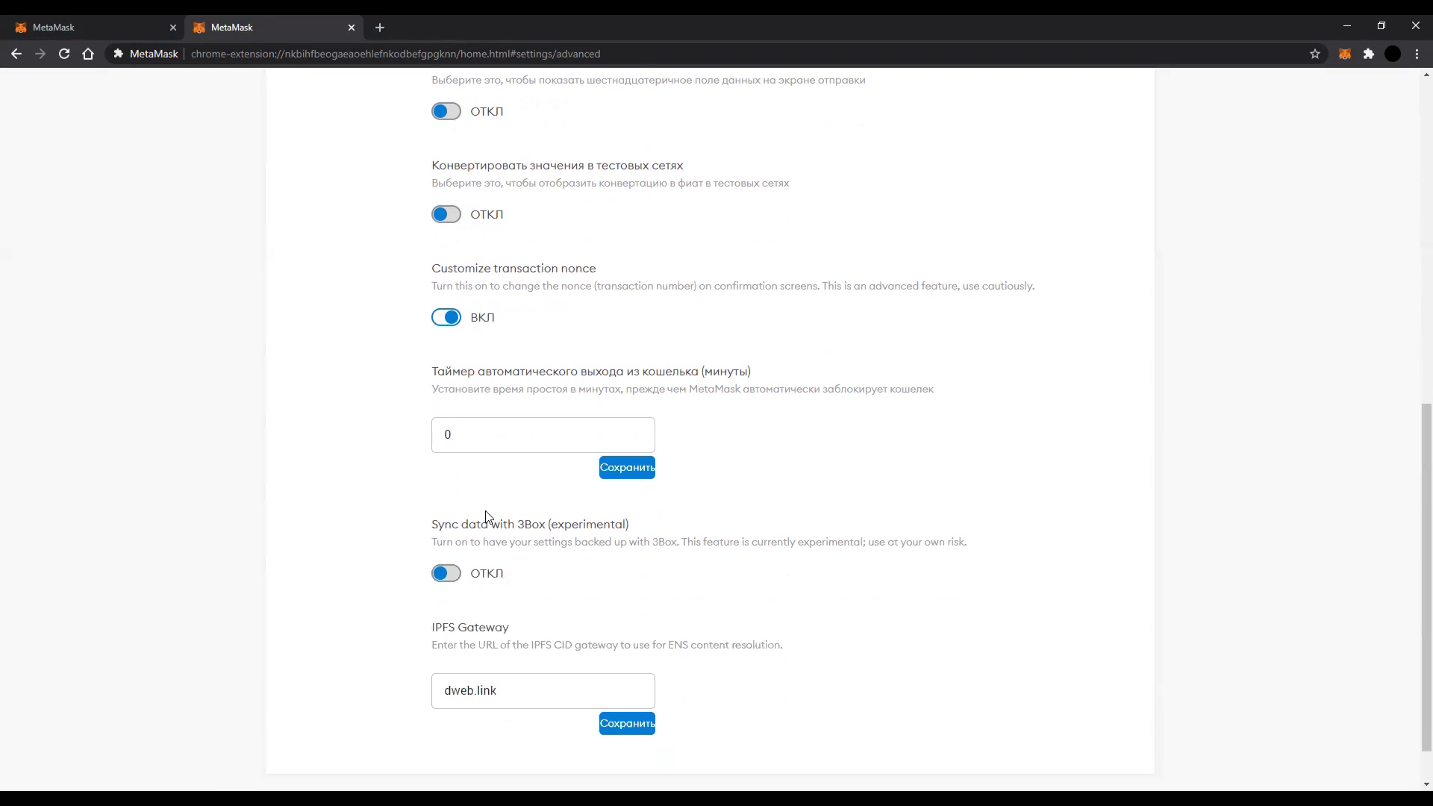
pyautogui.click(467, 434)
pyautogui.press('Left')
pyautogui.press('BackSpace')
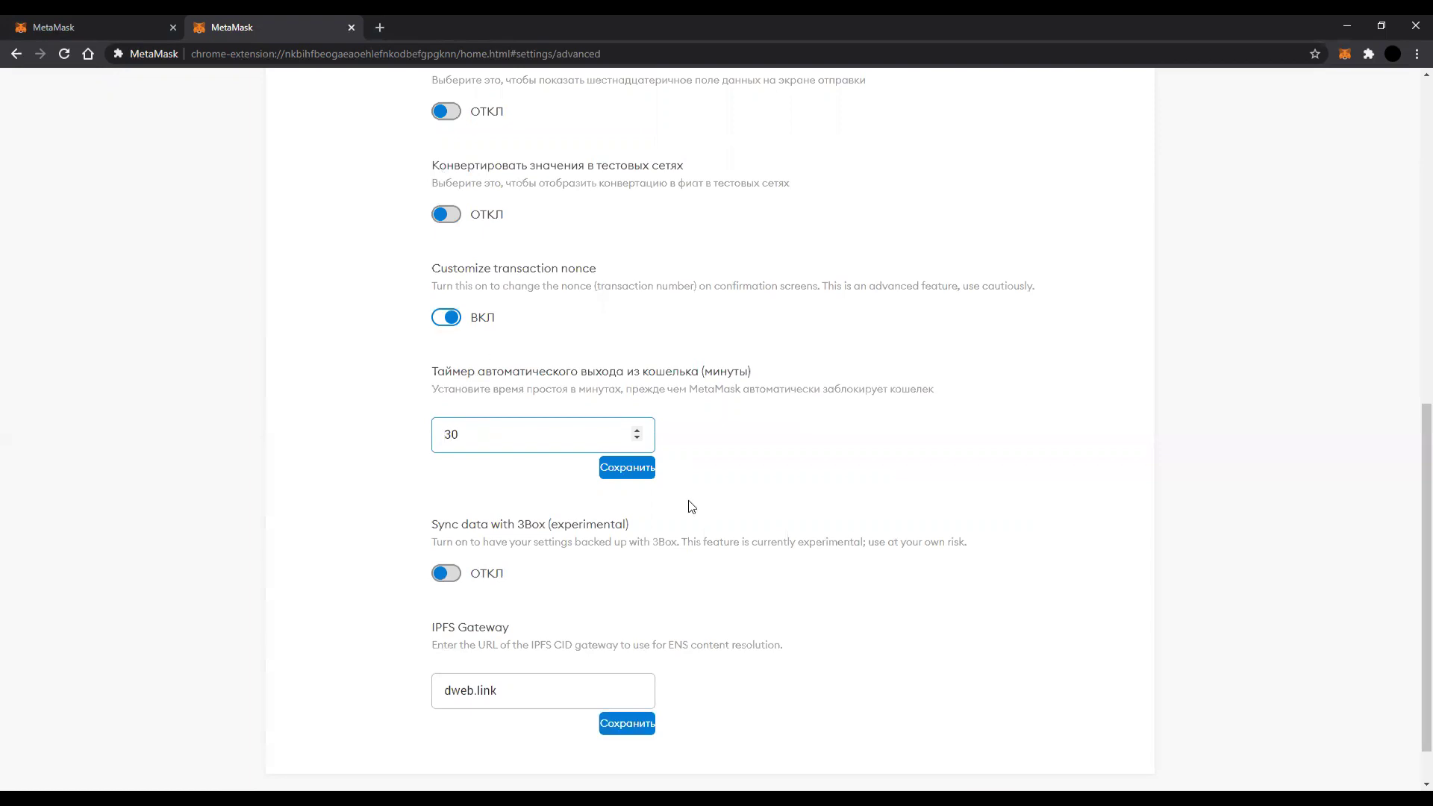
pyautogui.click(639, 479)
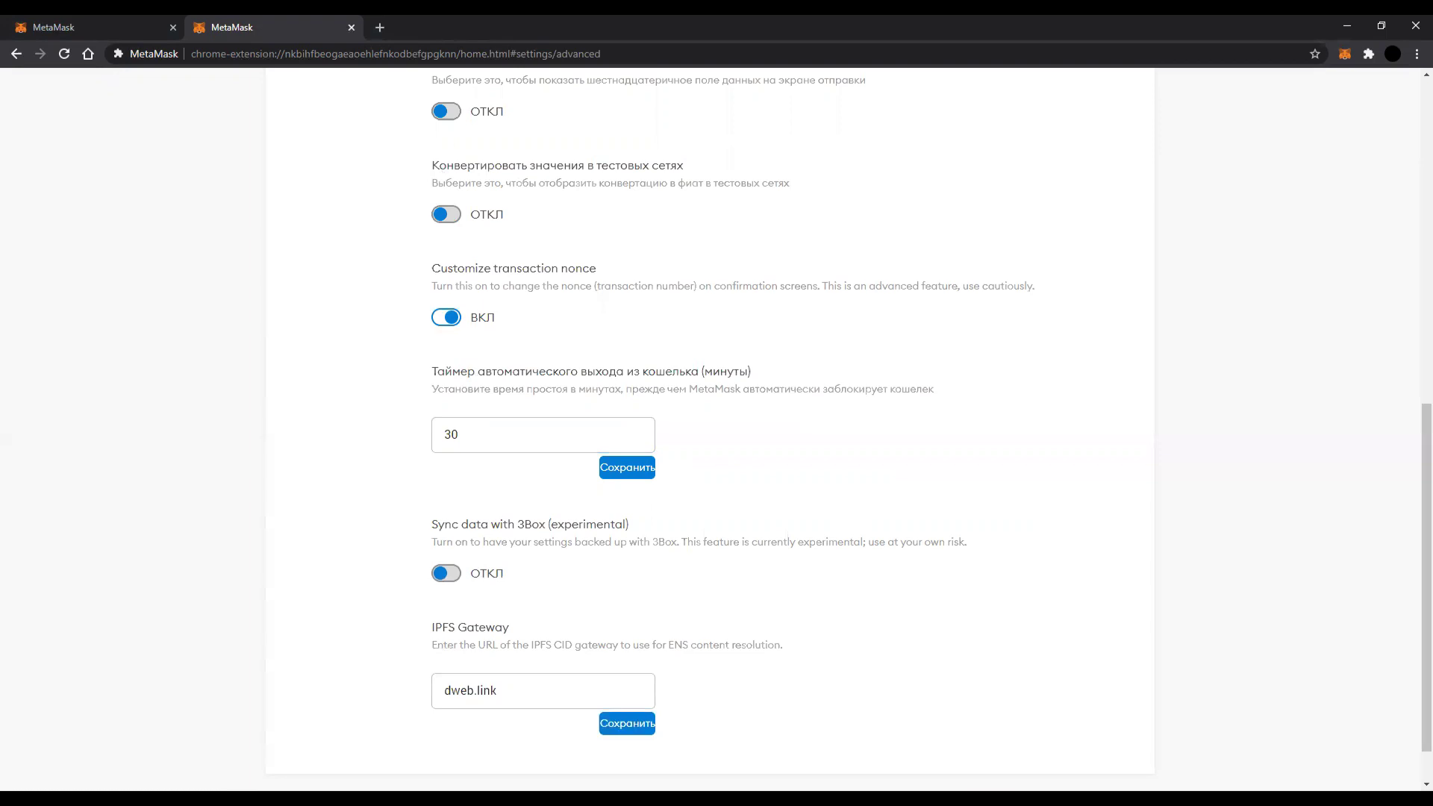
# Review the remaining advanced settings and the general settings, and return to the account overview
pyautogui.scroll(-1, 743, 416)
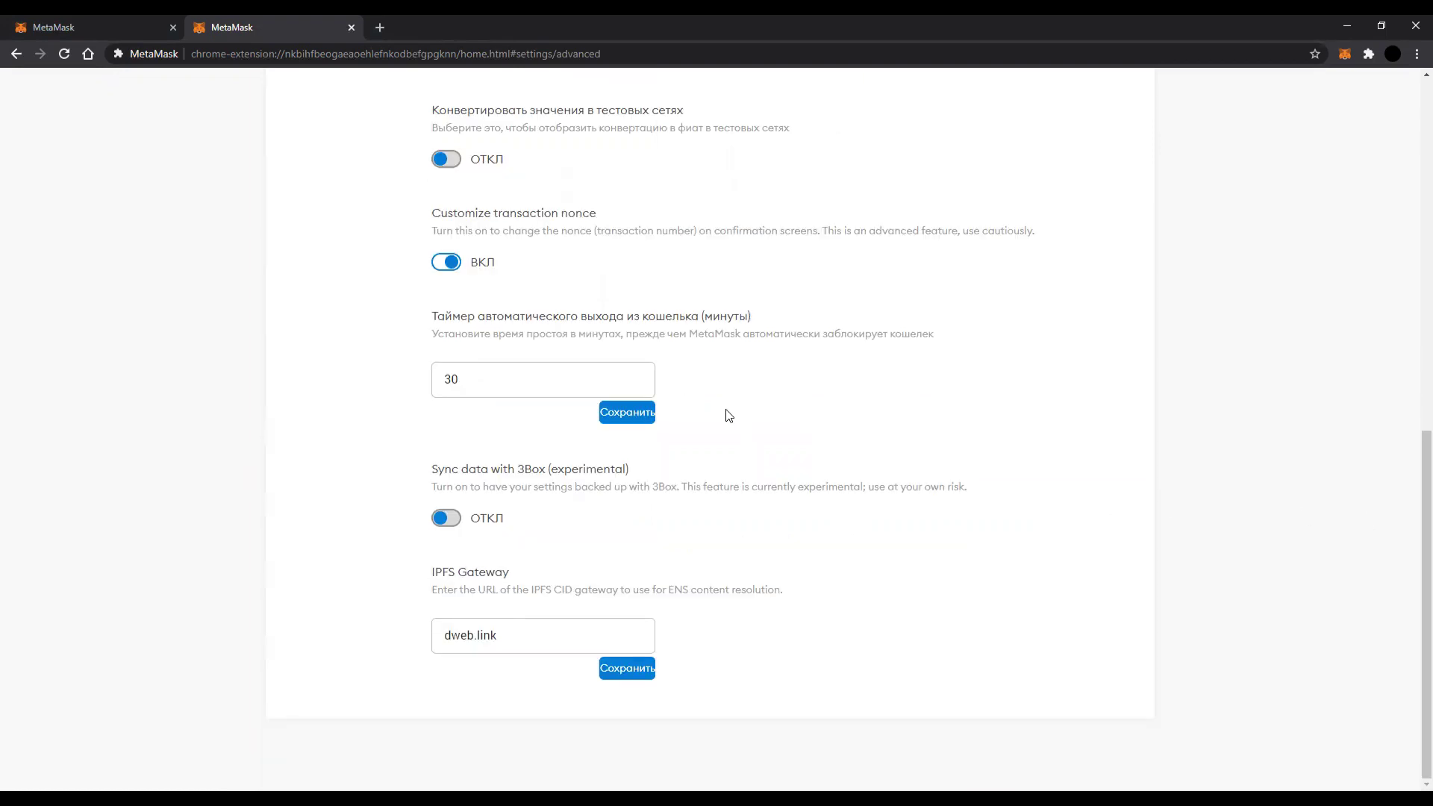
pyautogui.scroll(5, 726, 416)
pyautogui.scroll(4, 726, 415)
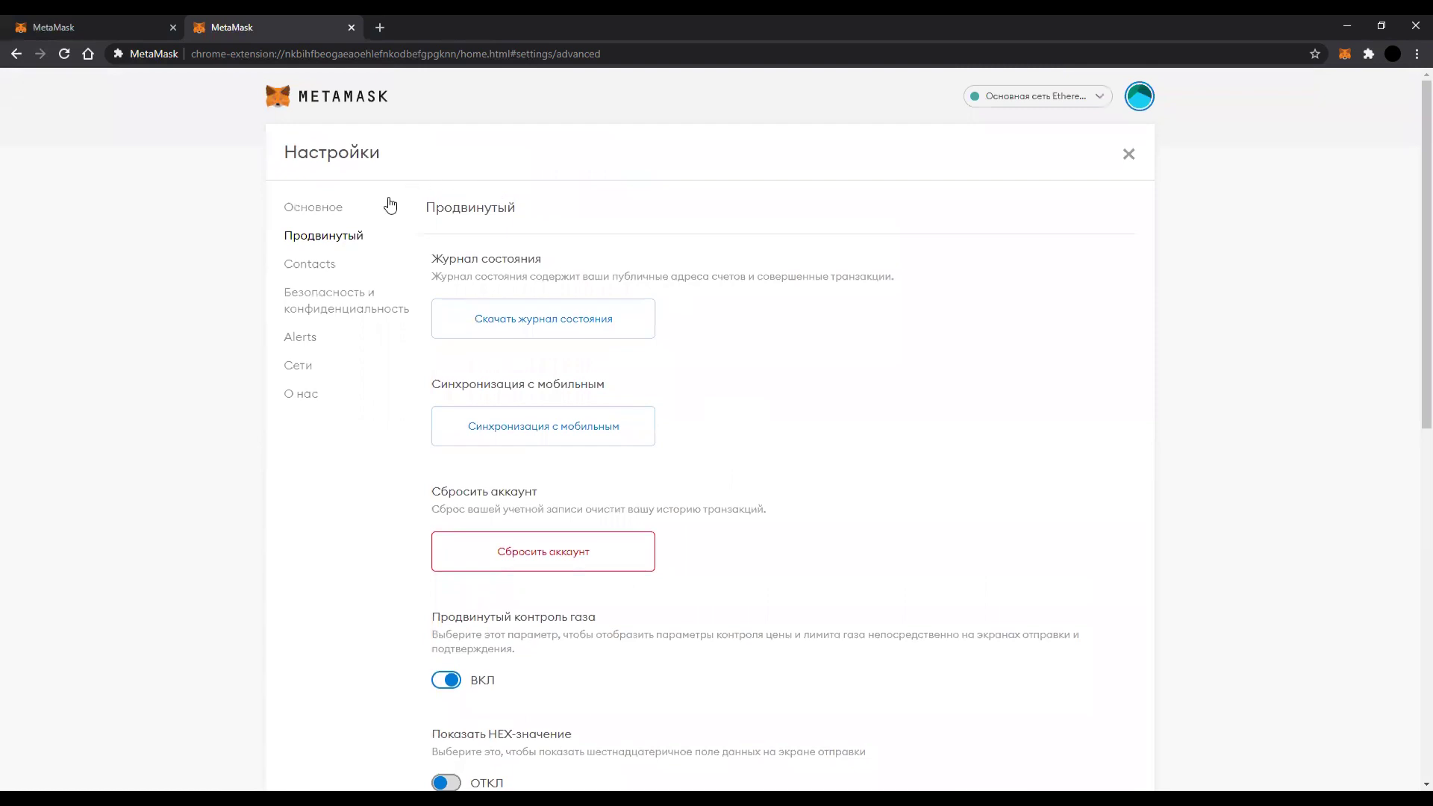
pyautogui.click(313, 213)
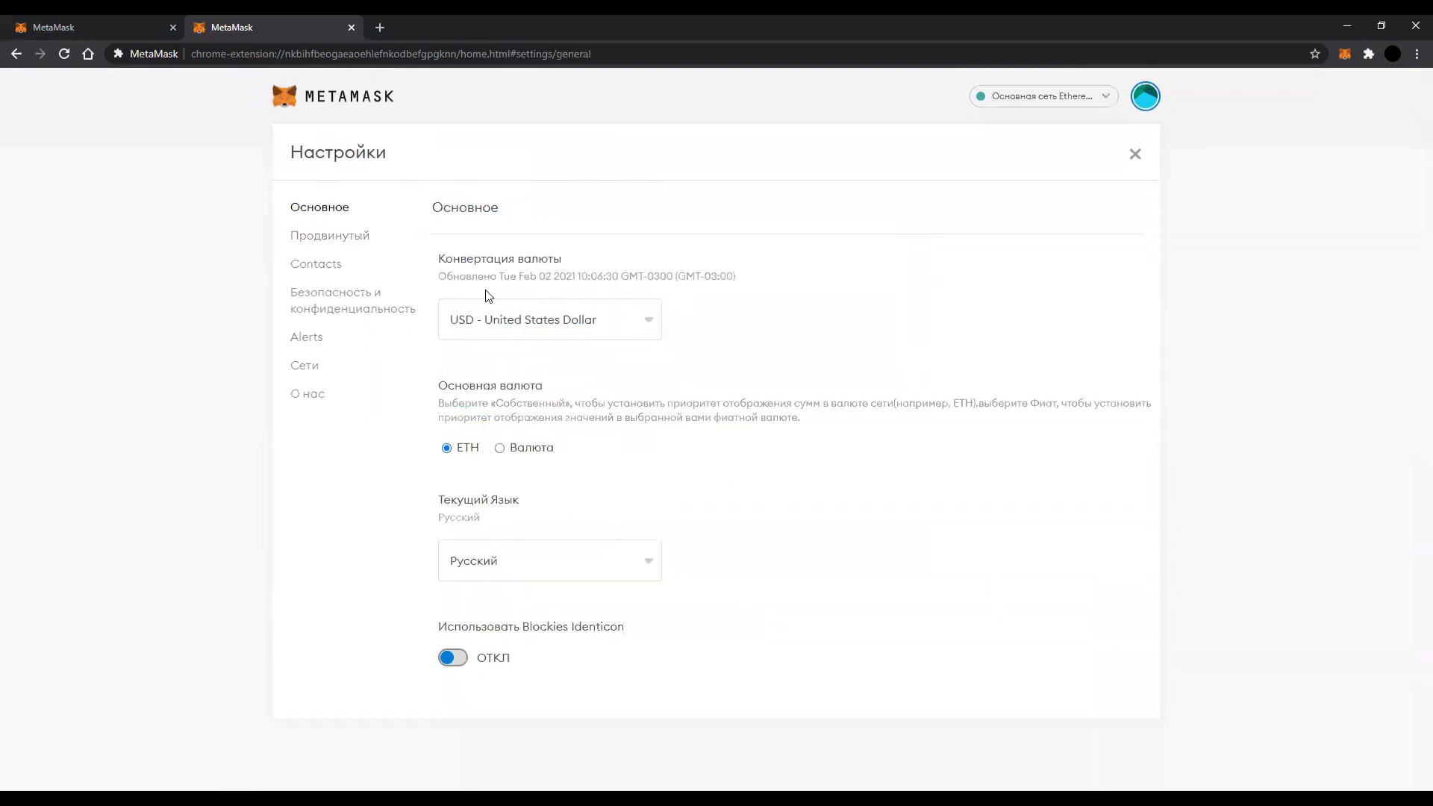
pyautogui.click(1135, 157)
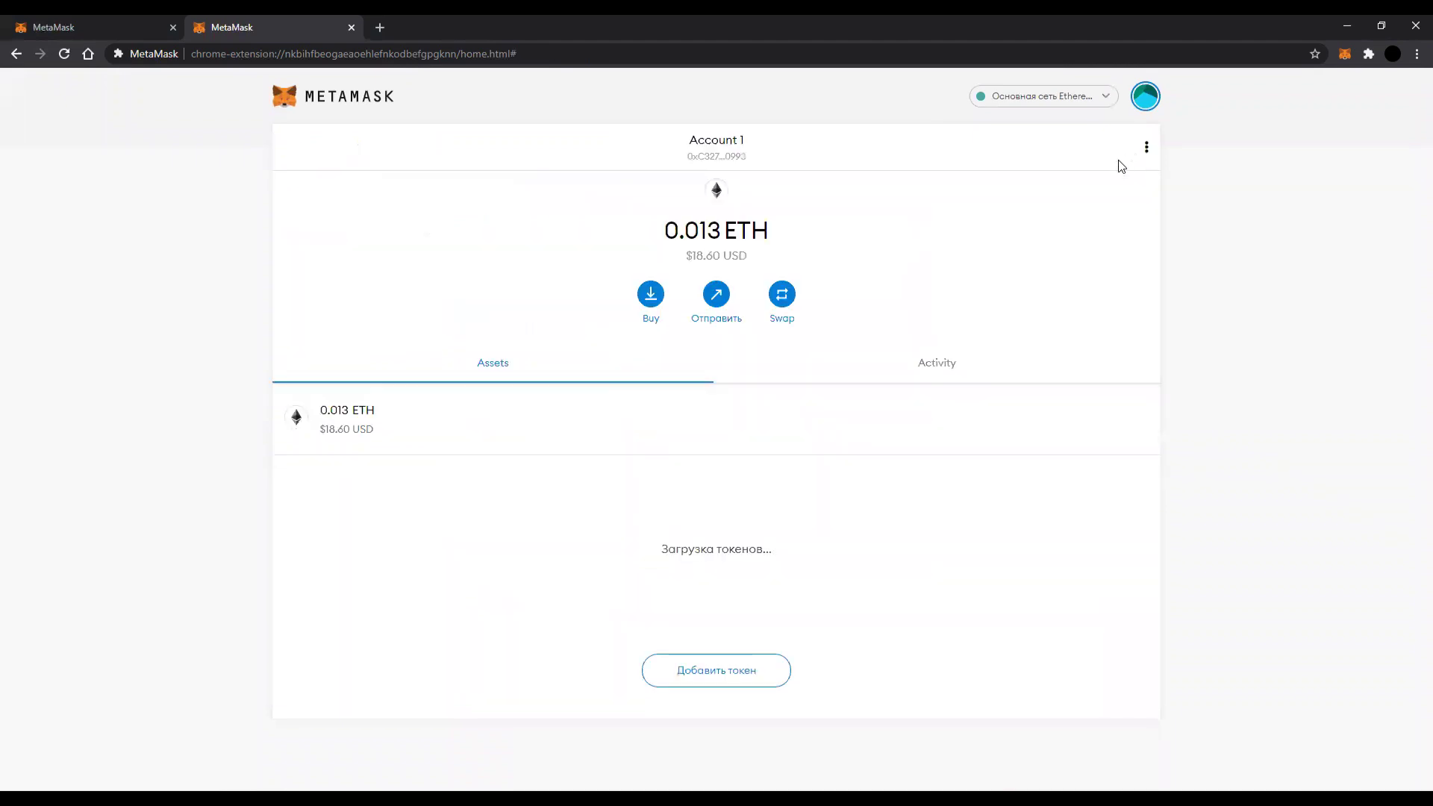
# Set the currency conversion to RUB - Russian Ruble in the general settings
pyautogui.doubleClick(716, 256)
pyautogui.click(726, 254)
pyautogui.click(1140, 96)
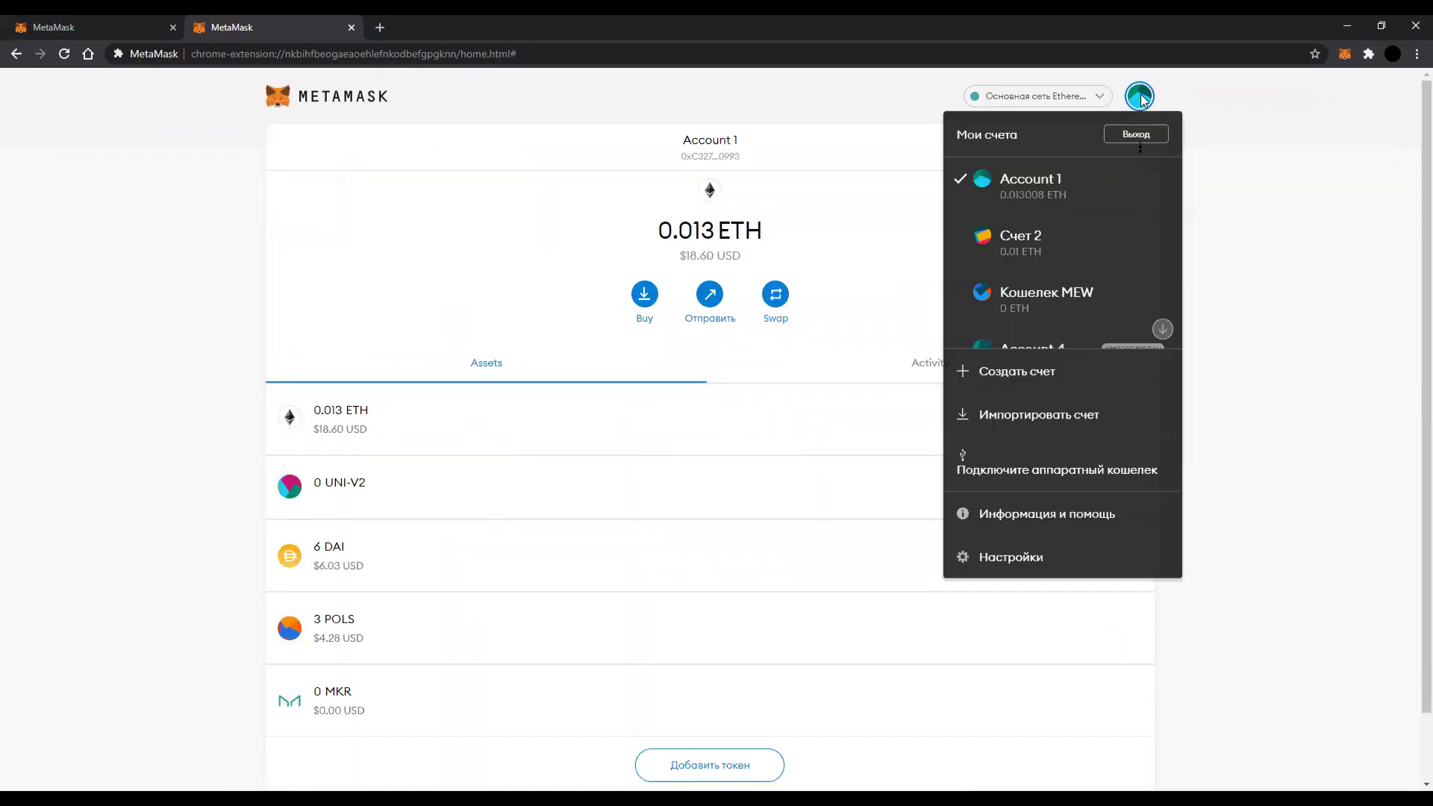
pyautogui.click(1036, 556)
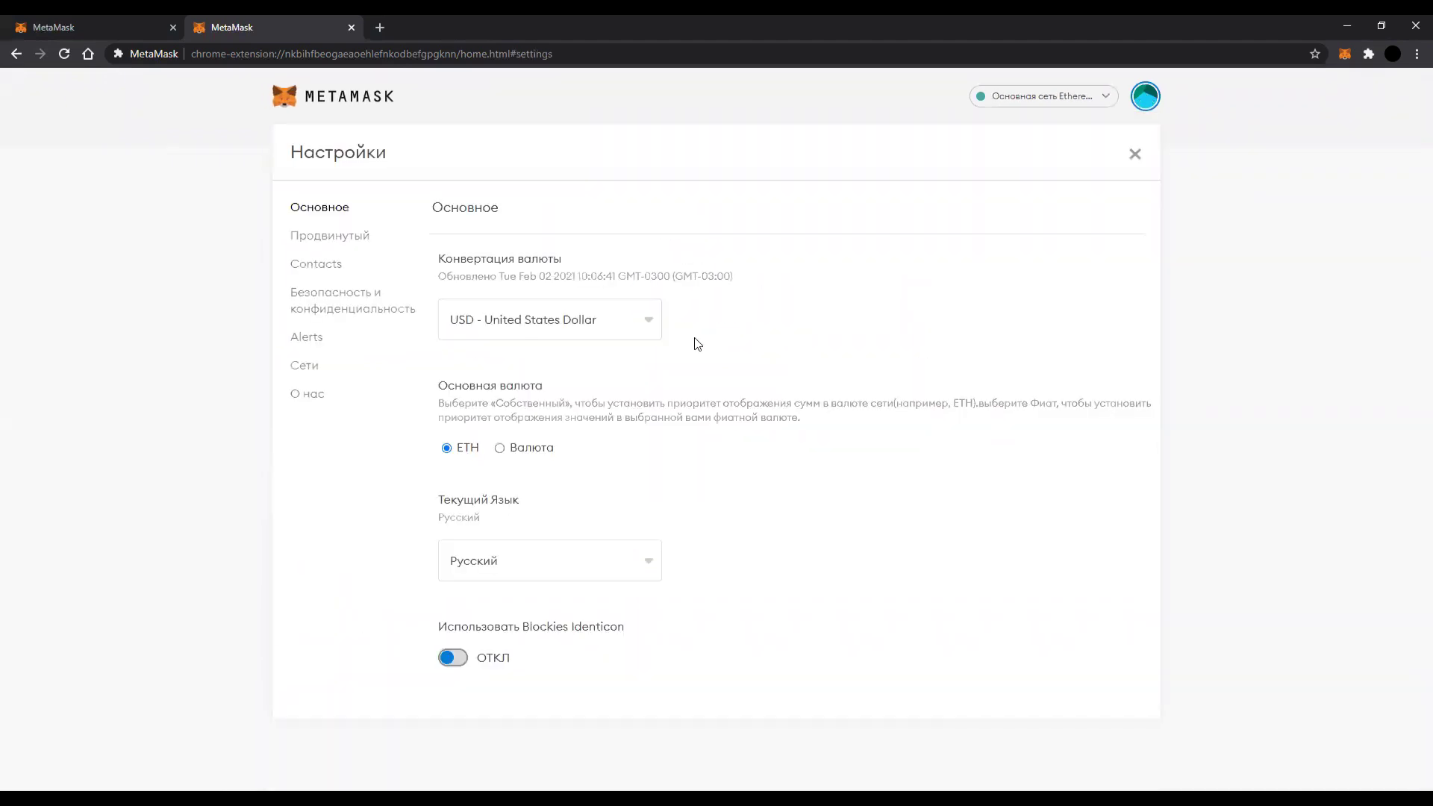
pyautogui.click(593, 332)
pyautogui.scroll(-8, 580, 399)
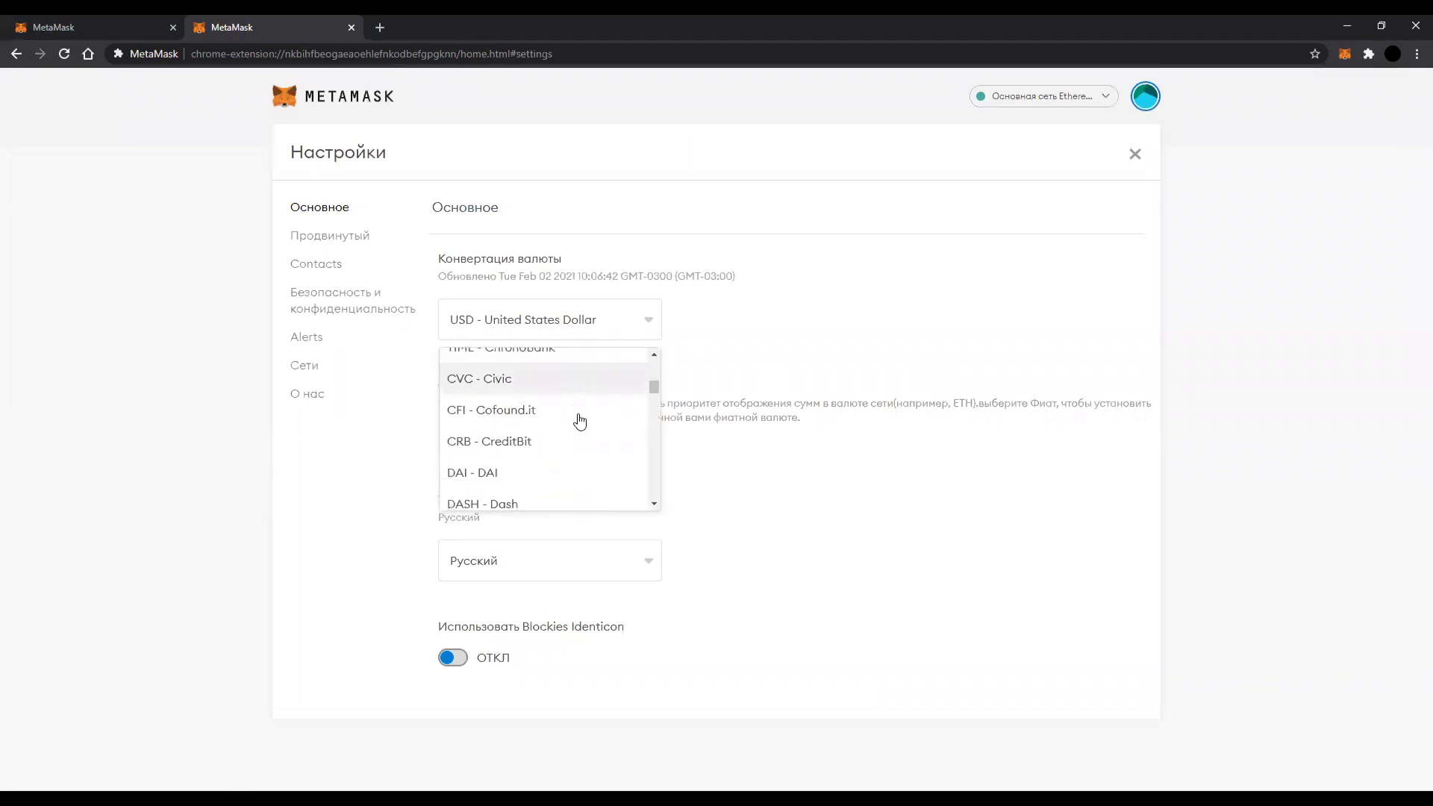
pyautogui.scroll(-10, 571, 415)
pyautogui.scroll(2, 544, 418)
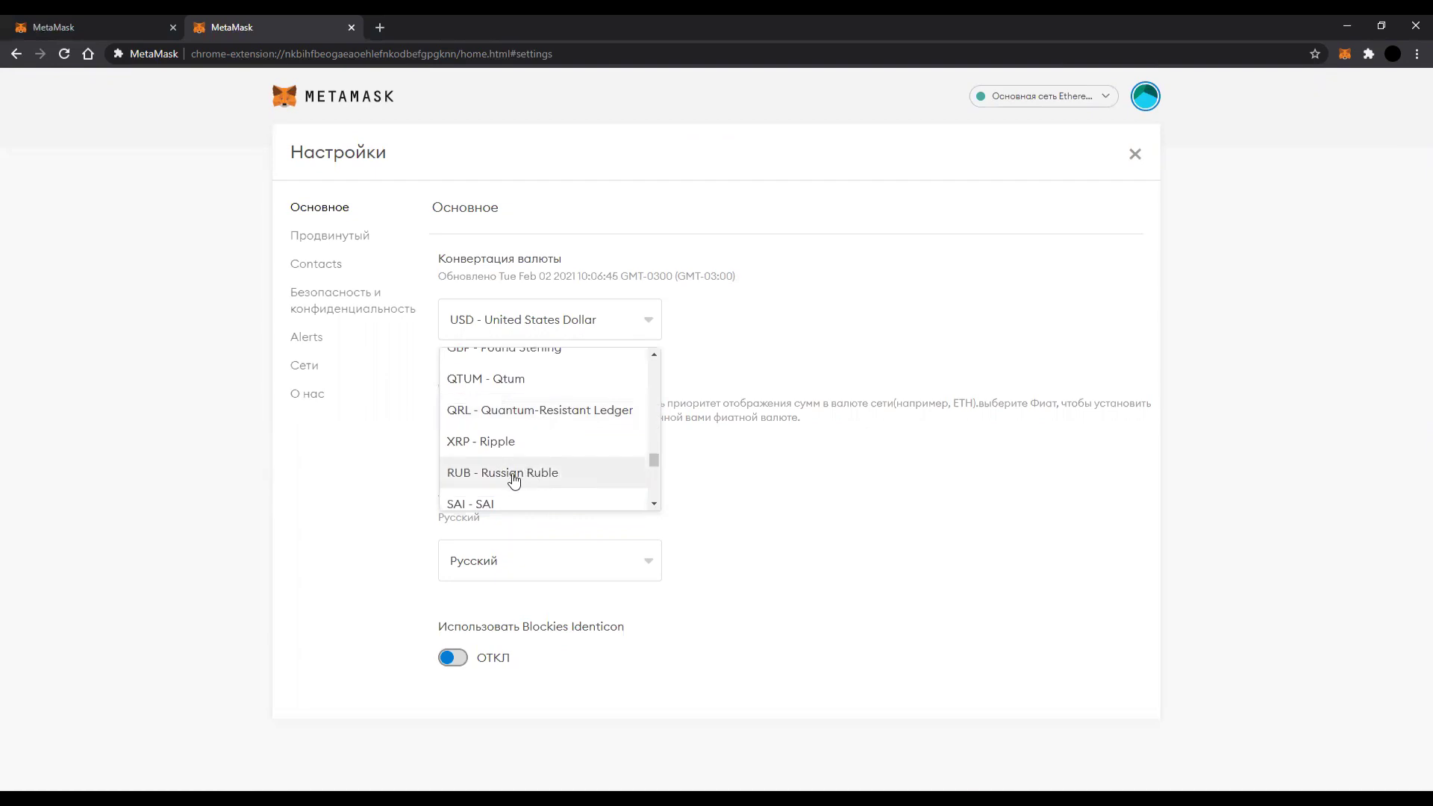
pyautogui.click(548, 474)
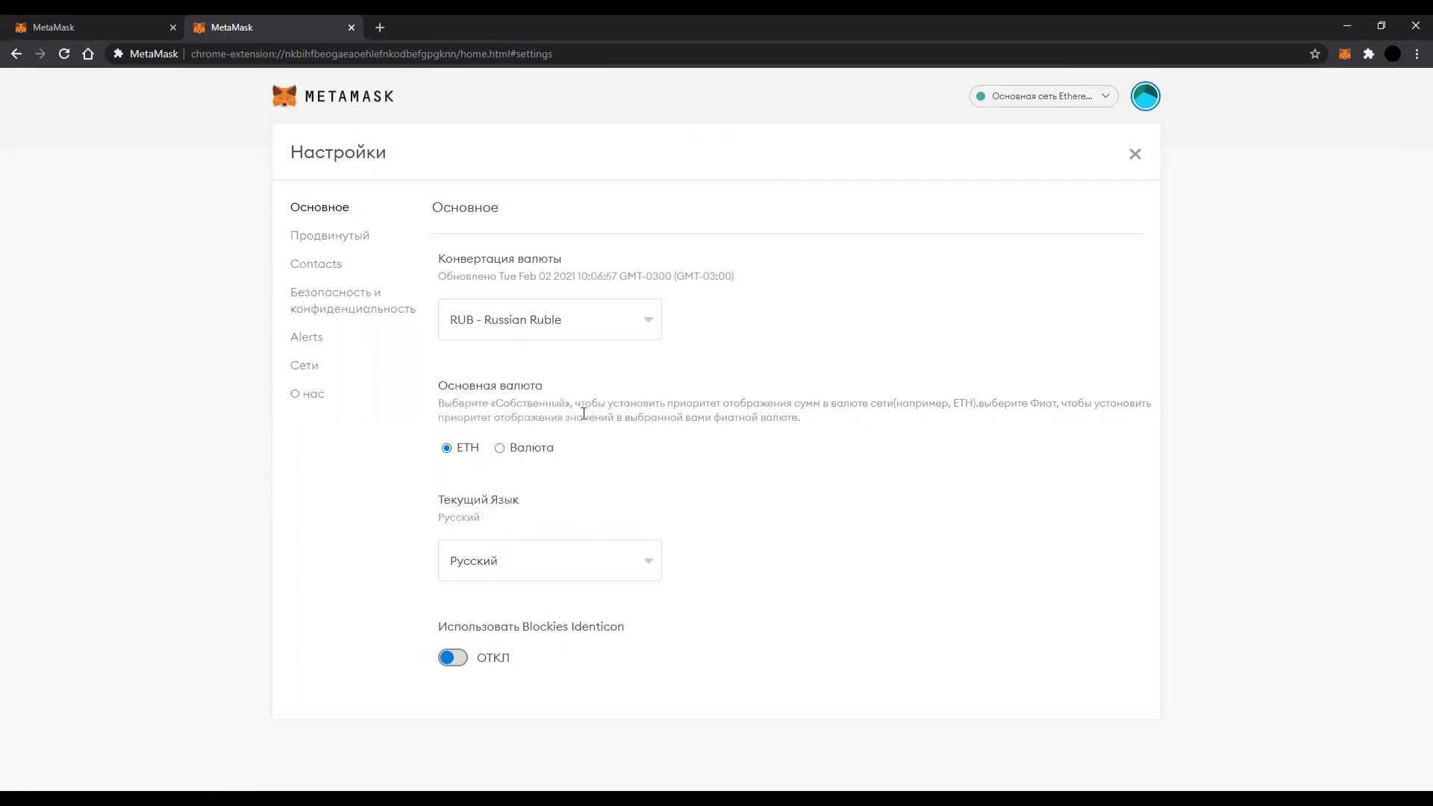
# Check the currency conversion on the account overview, in an ETH send form addressed to Адрес 6, and on its confirmation page
pyautogui.click(1133, 155)
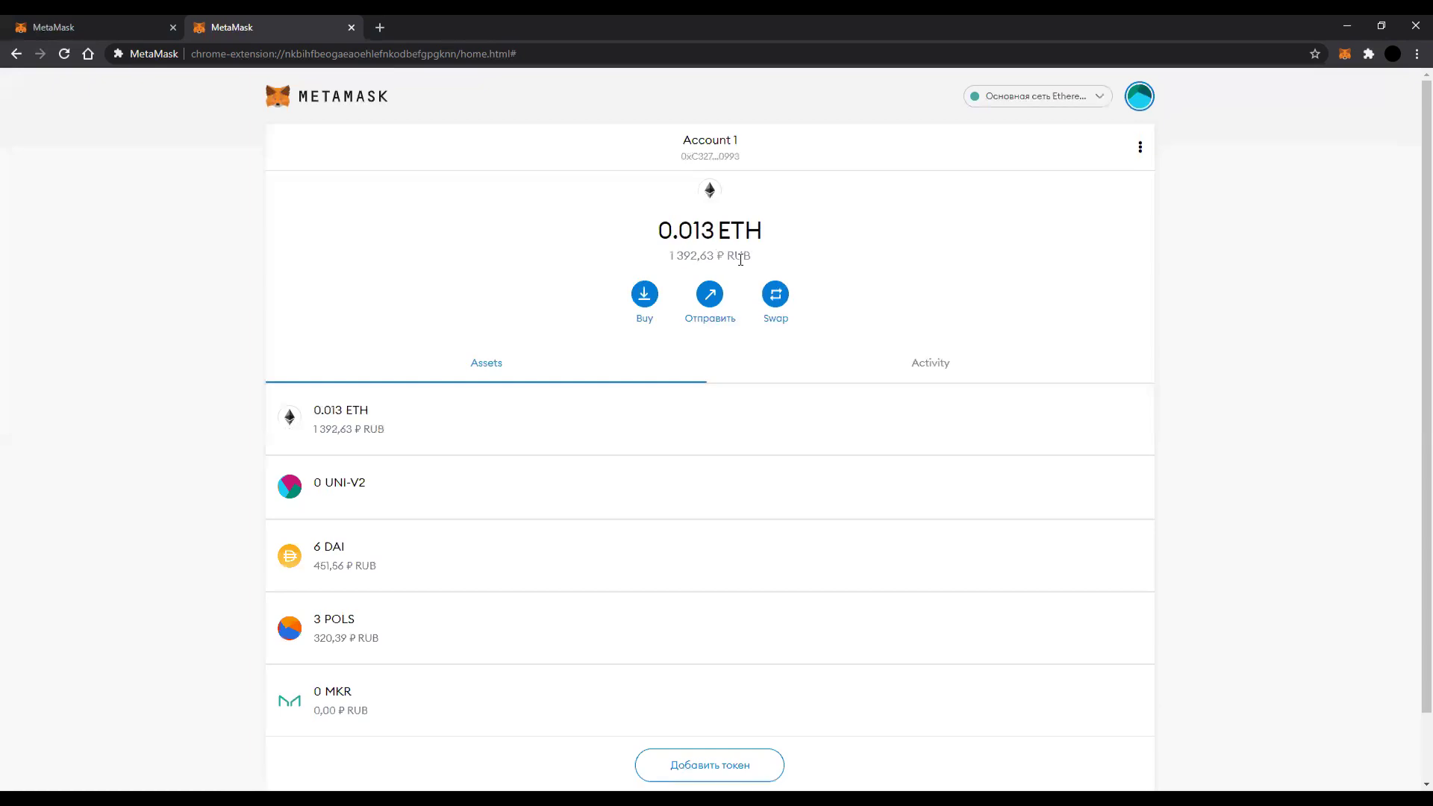
pyautogui.scroll(-1, 486, 411)
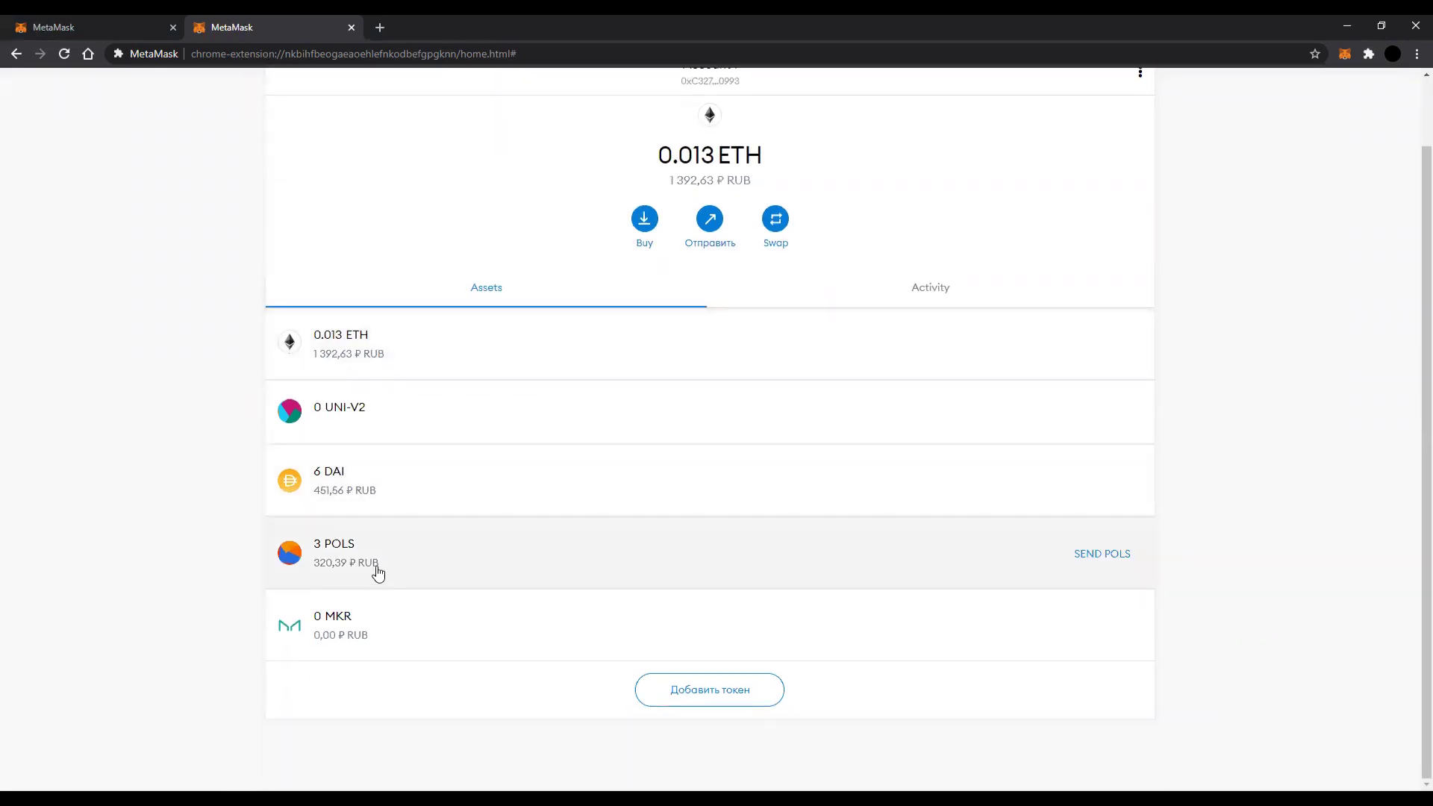
pyautogui.scroll(1, 821, 351)
pyautogui.click(705, 302)
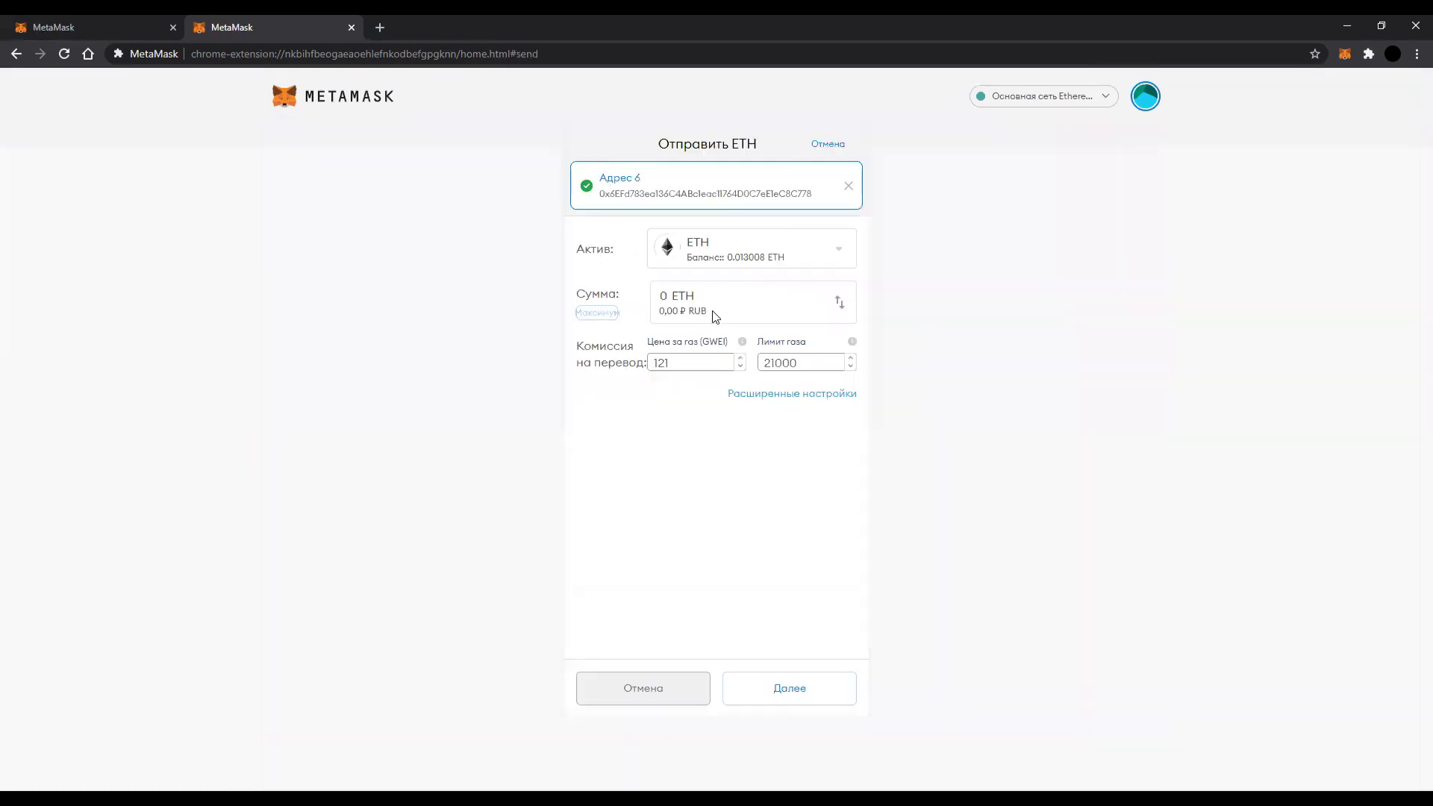
pyautogui.click(748, 685)
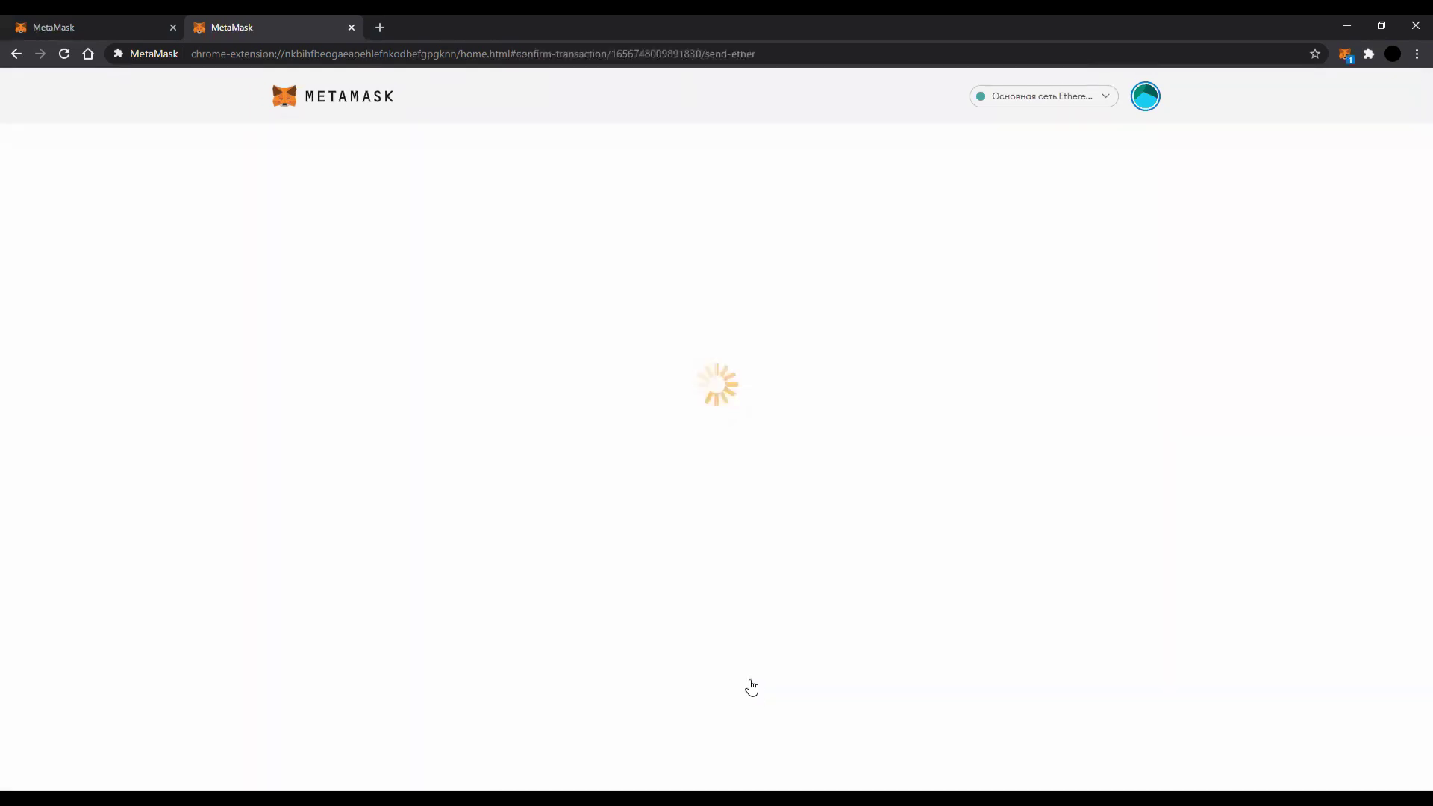
pyautogui.moveTo(800, 457); pyautogui.dragTo(863, 485)
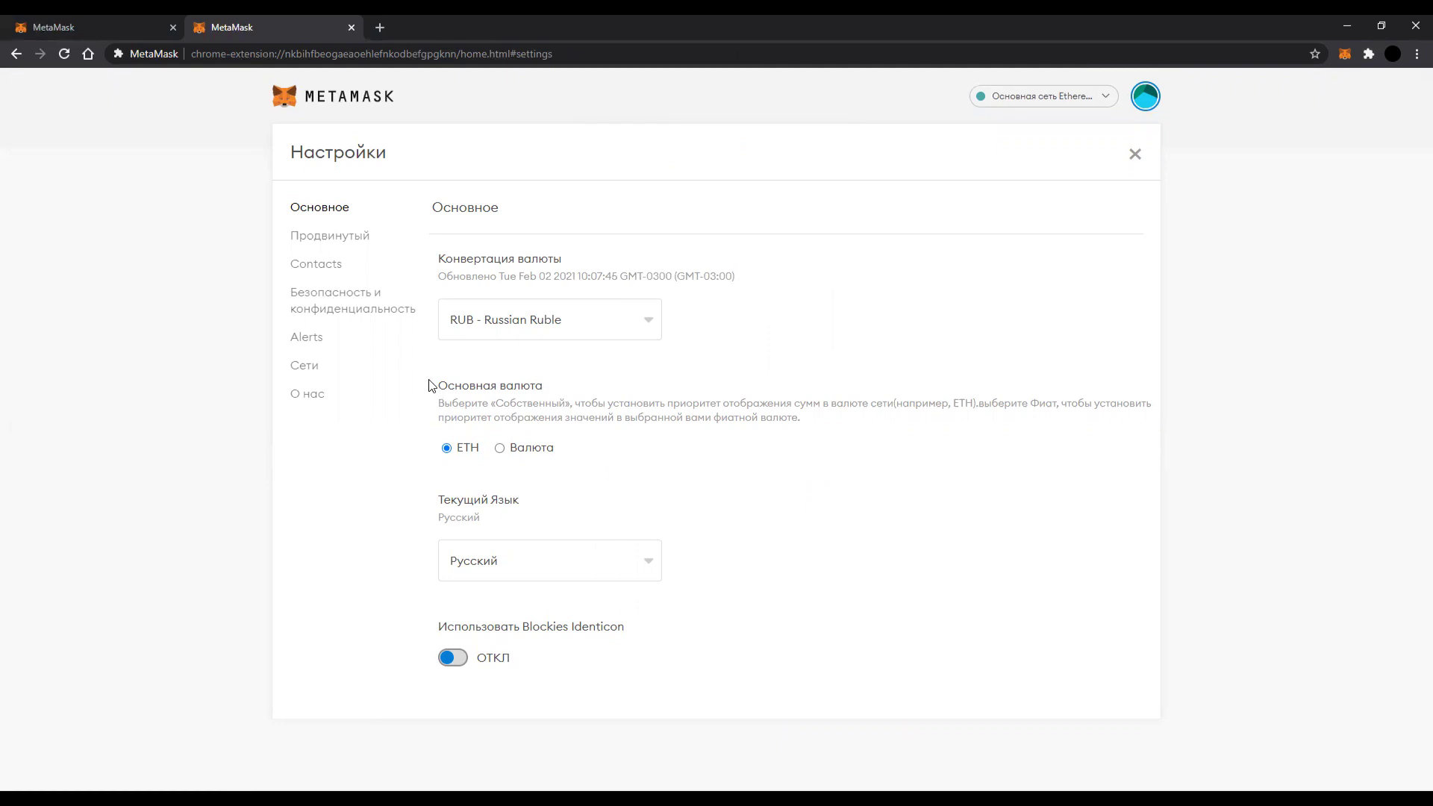
# Review the primary currency setting and how the account list shows balances with ETH selected
pyautogui.moveTo(438, 386); pyautogui.dragTo(552, 388)
pyautogui.click(564, 418)
pyautogui.click(1133, 101)
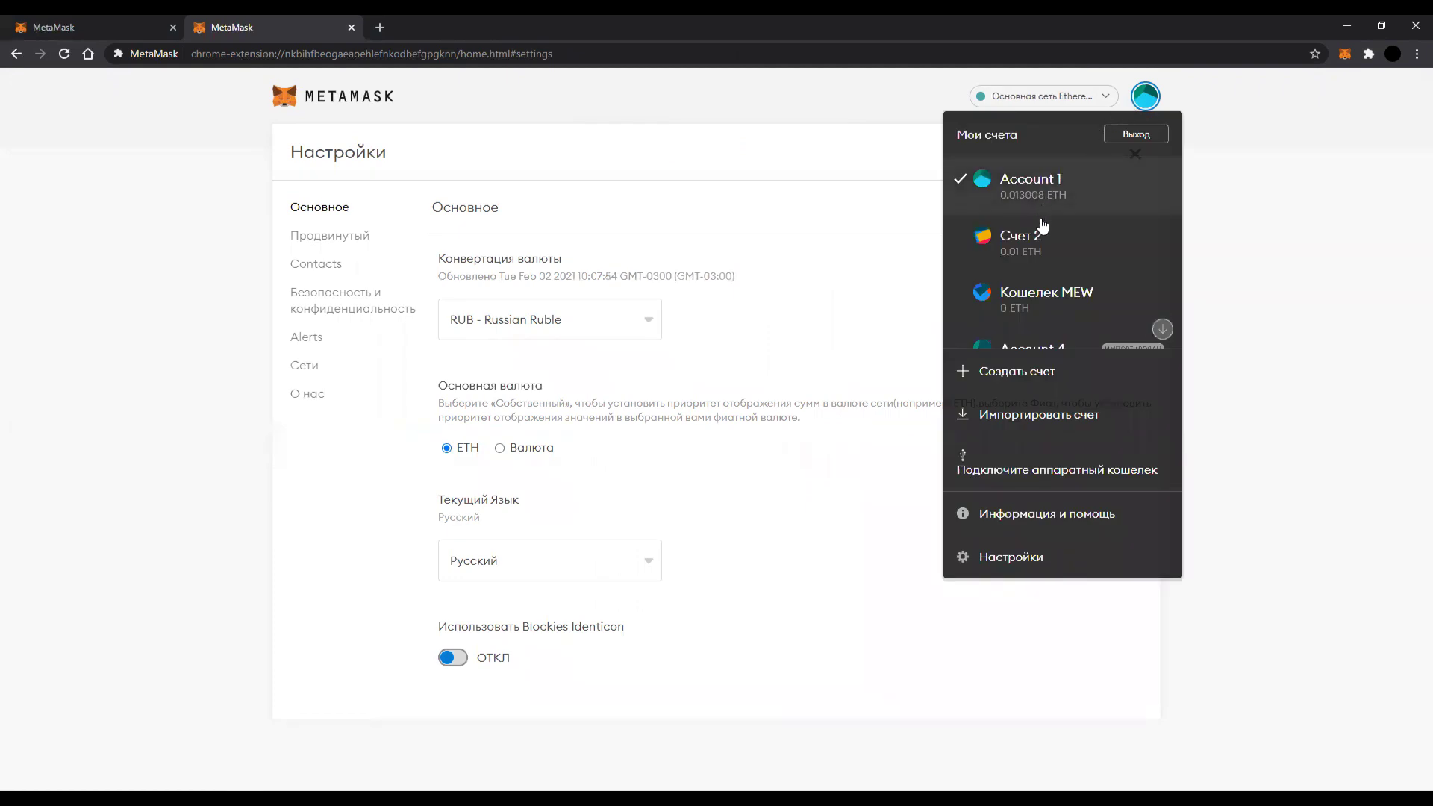
pyautogui.scroll(-1, 1039, 321)
pyautogui.scroll(2, 993, 194)
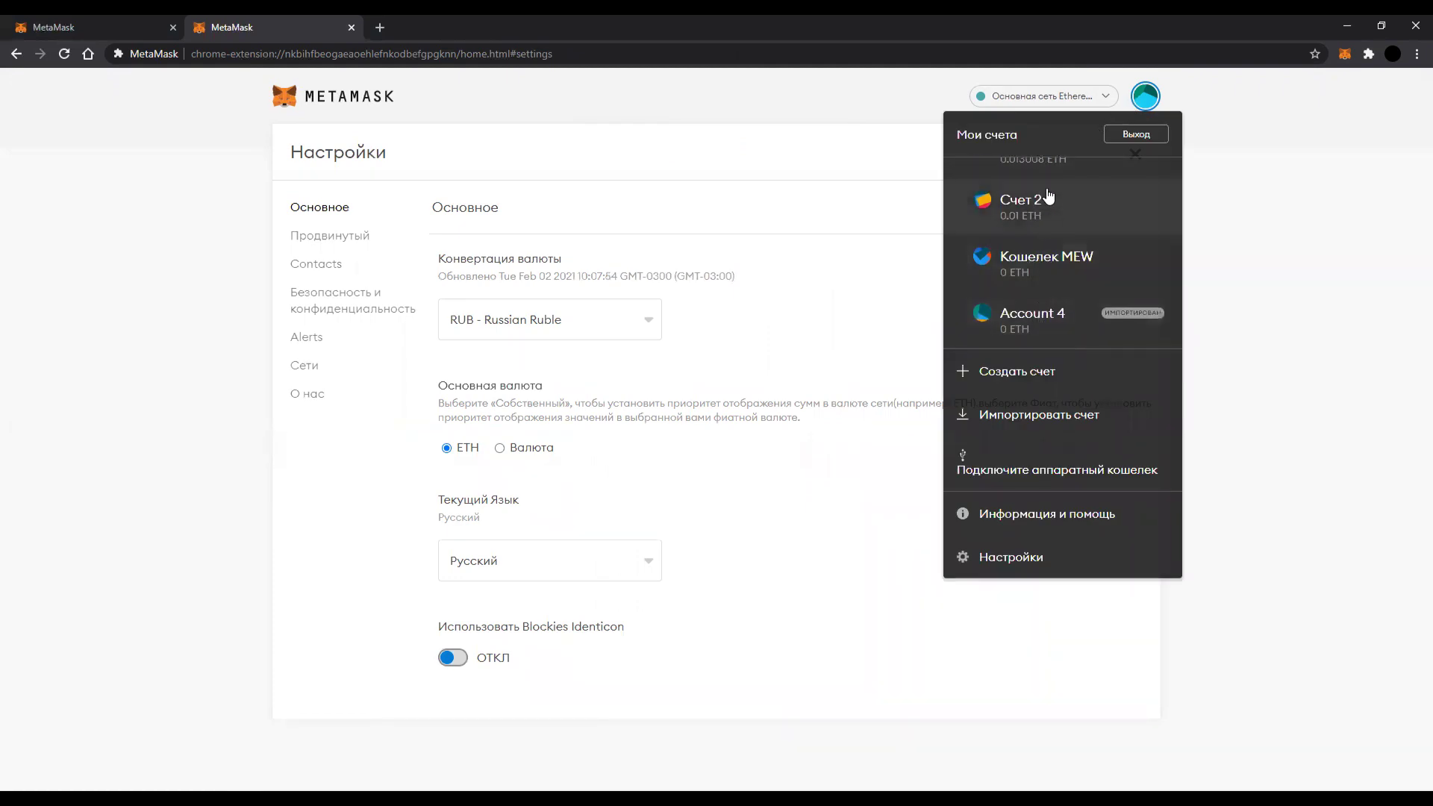
pyautogui.click(732, 401)
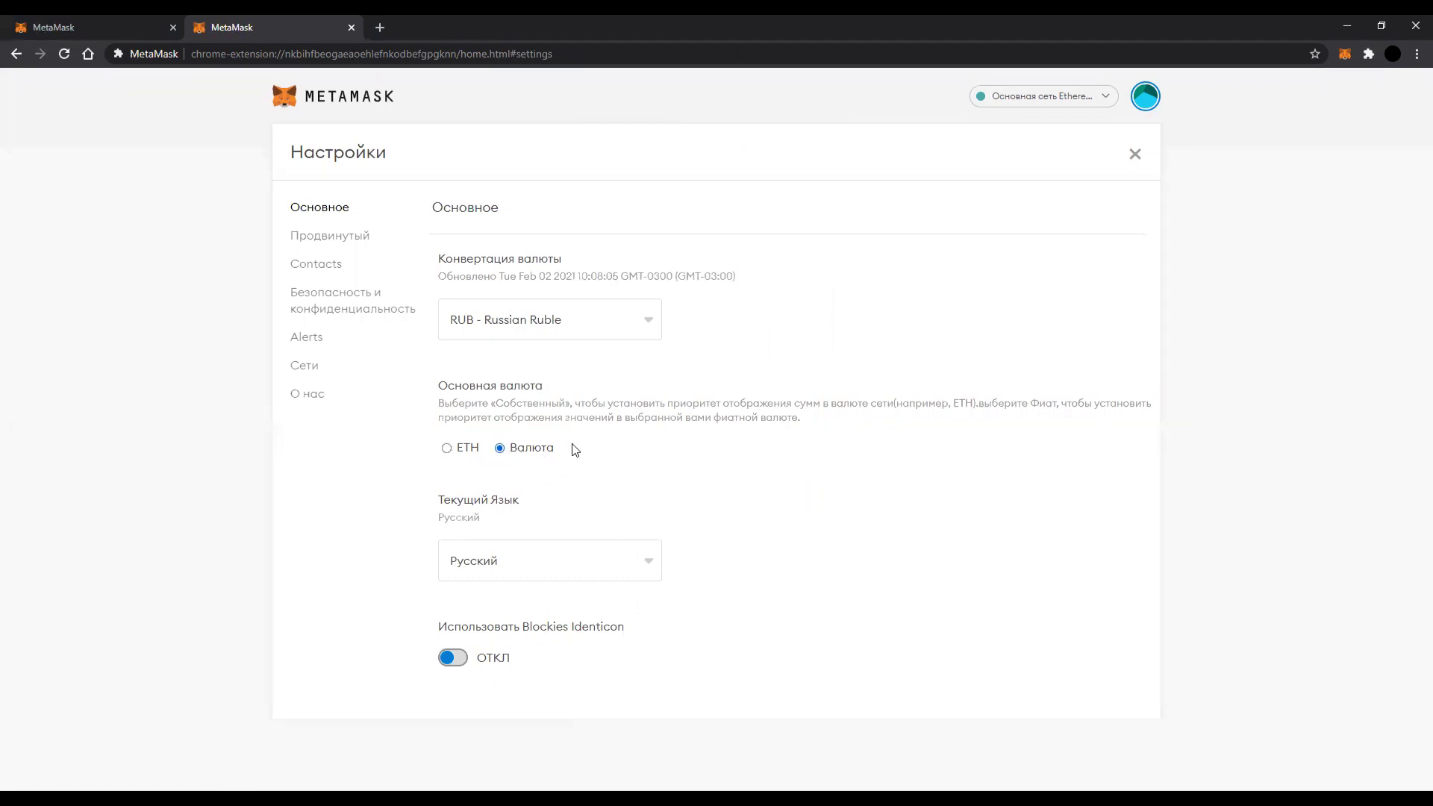
# Switch the primary currency to Валюта, check the balances in the account list, and set it back to ETH
pyautogui.click(1146, 101)
pyautogui.scroll(-1, 1066, 269)
pyautogui.scroll(1, 1061, 317)
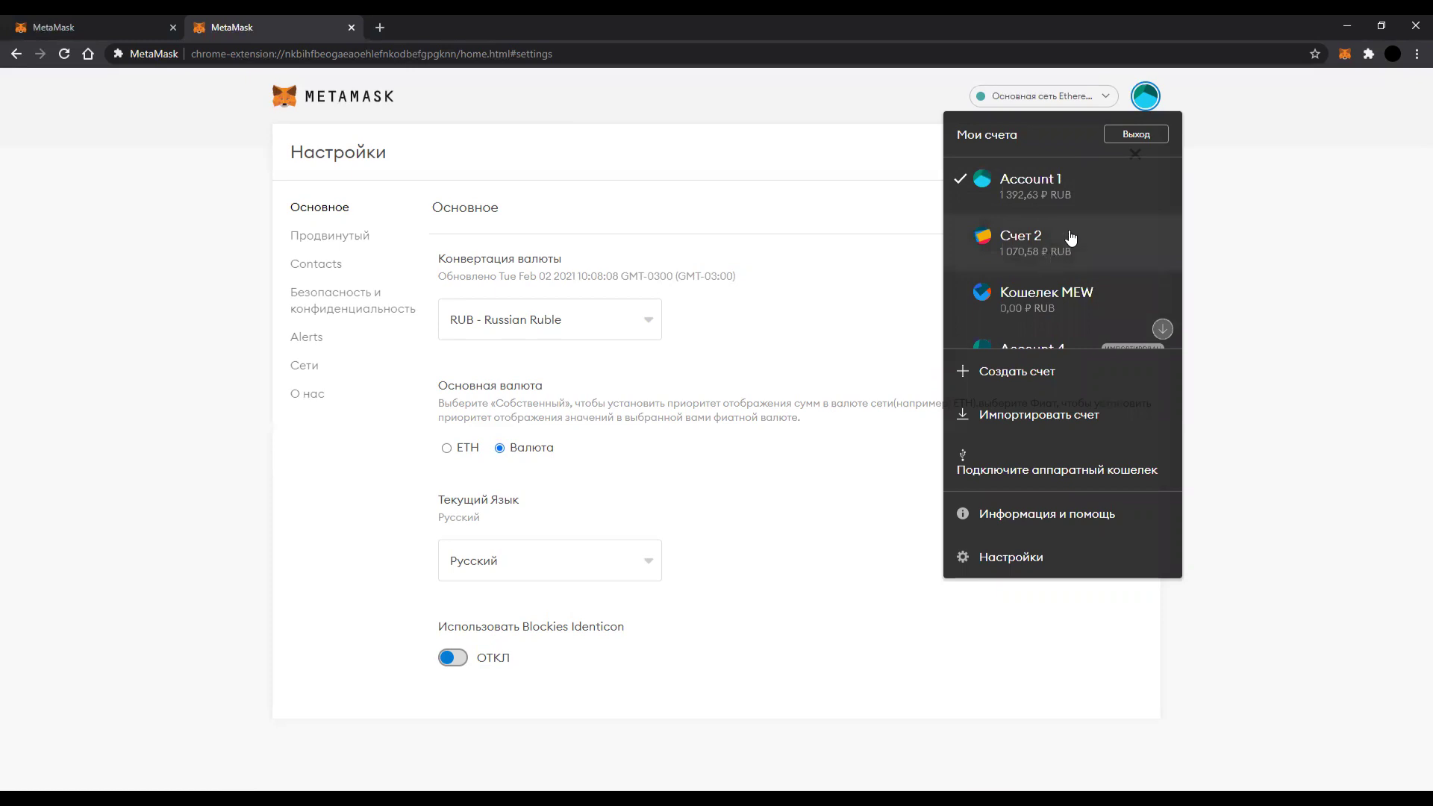
pyautogui.click(1146, 99)
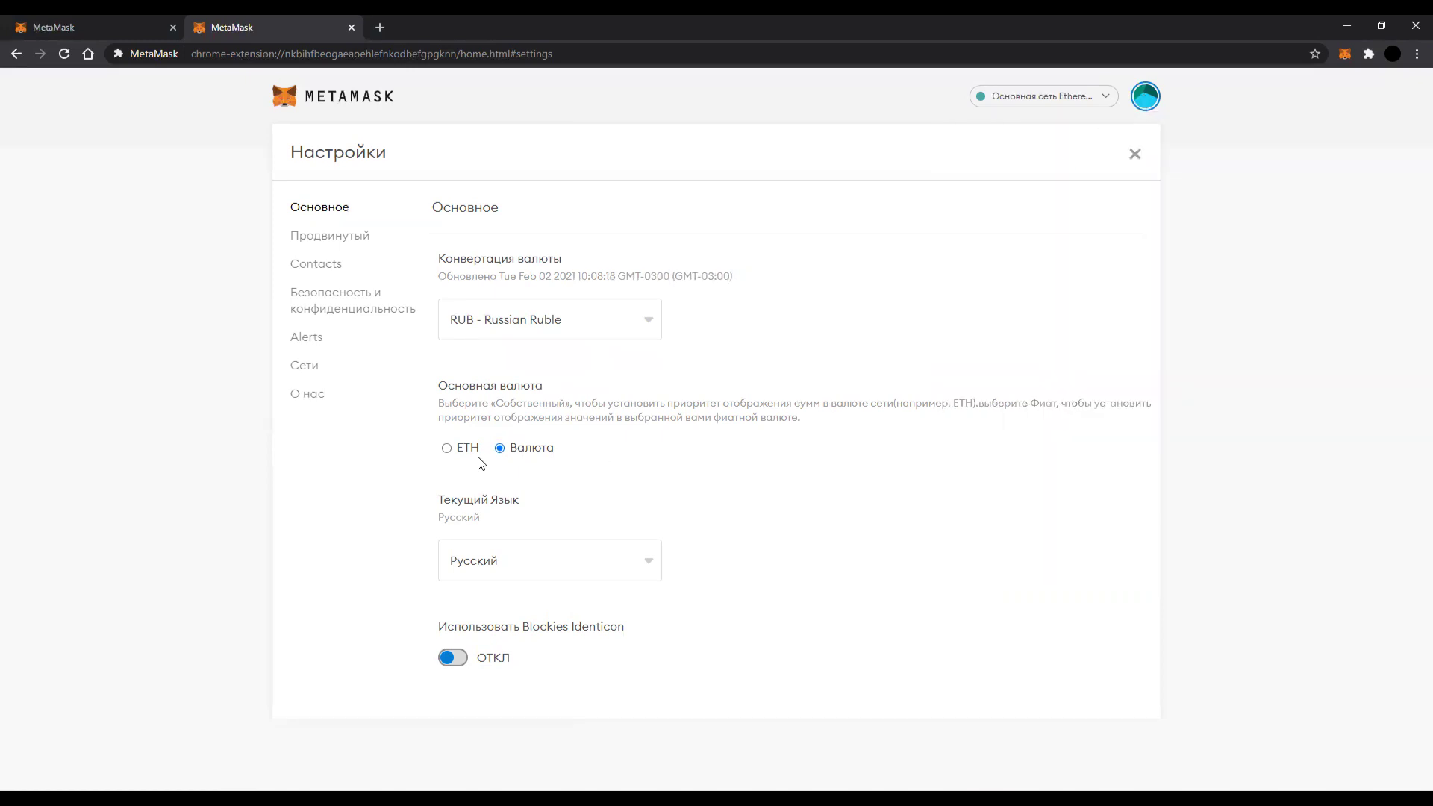
pyautogui.click(447, 448)
# Turn on Blockies Identicon and check the icons on the account overview and in the account list
pyautogui.click(453, 660)
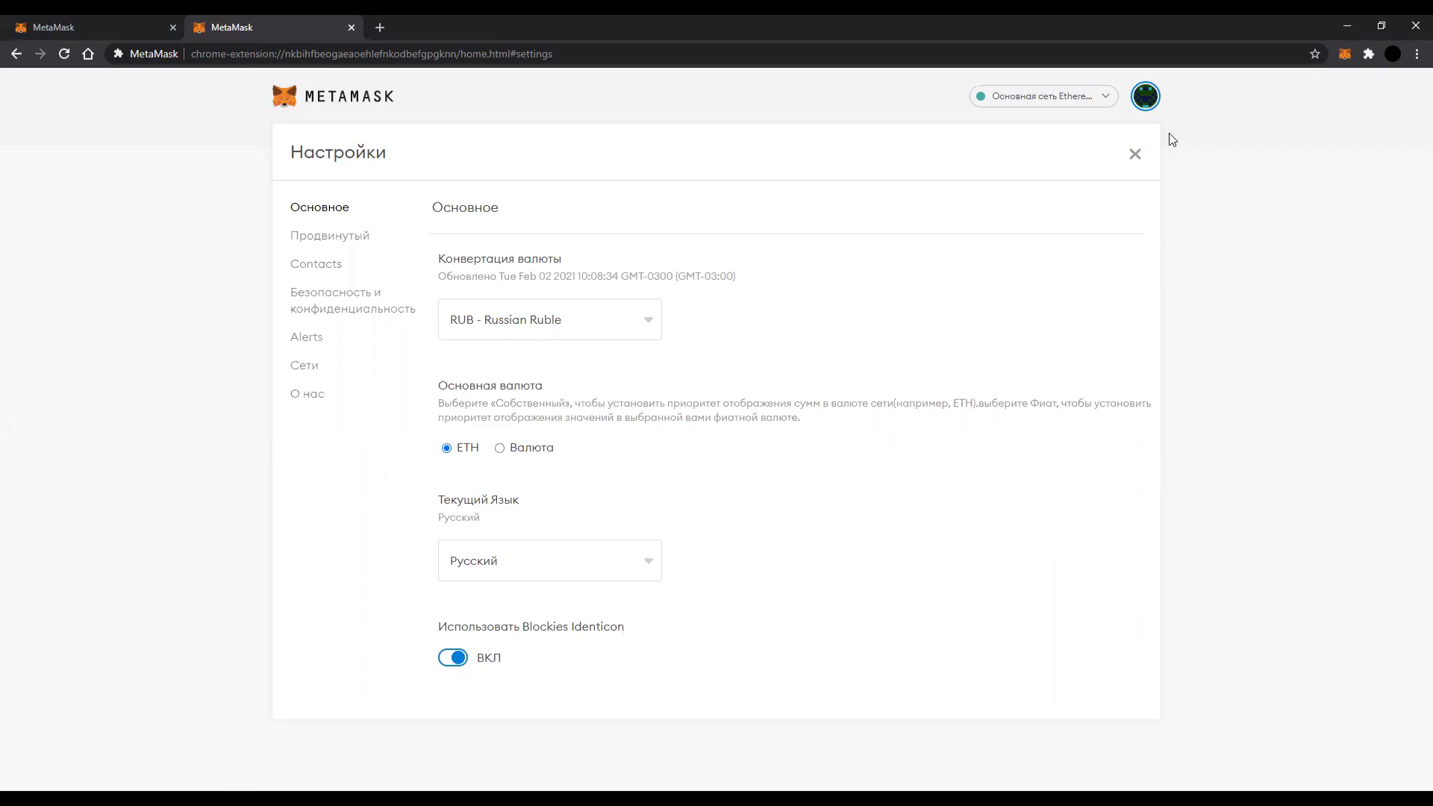
pyautogui.click(1135, 154)
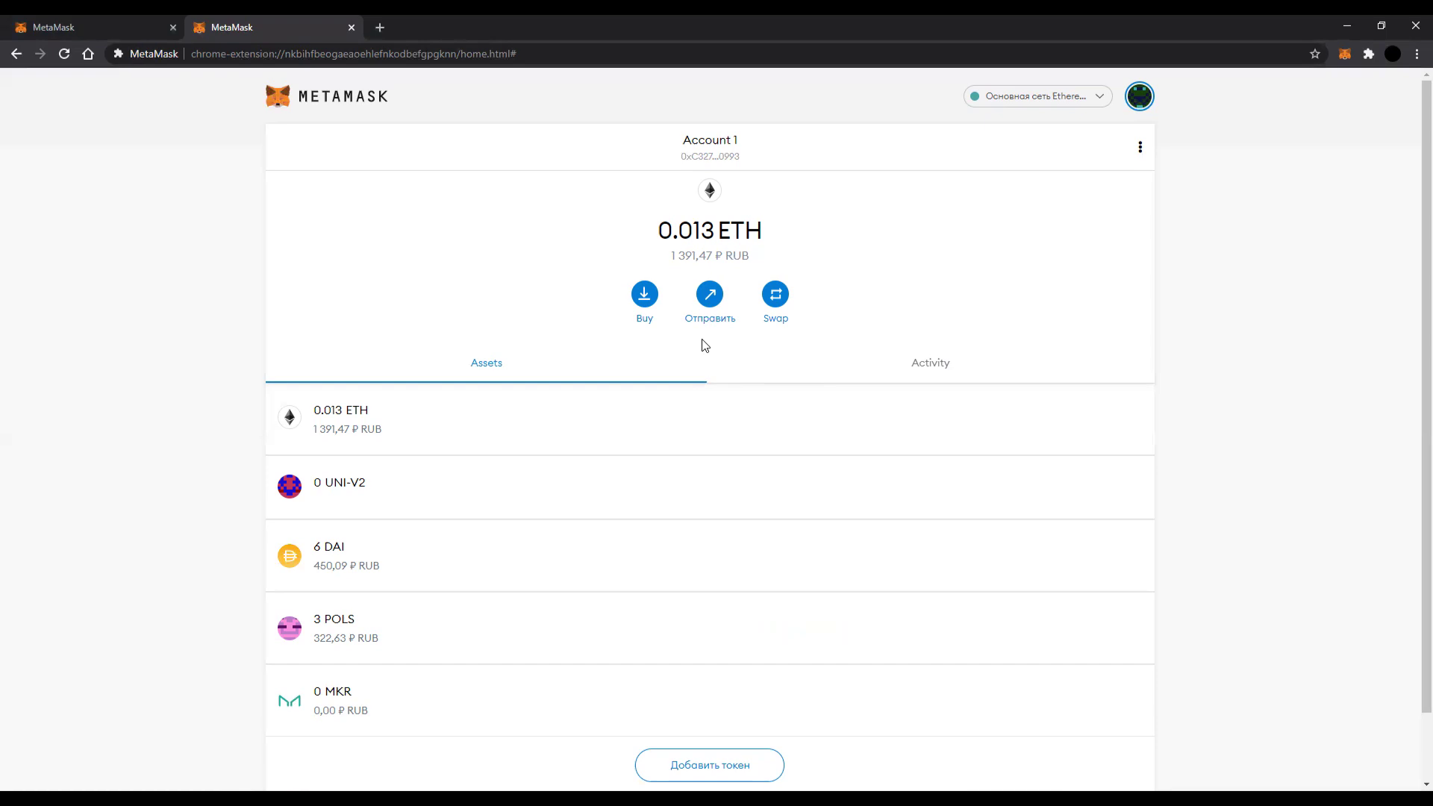
pyautogui.click(1145, 96)
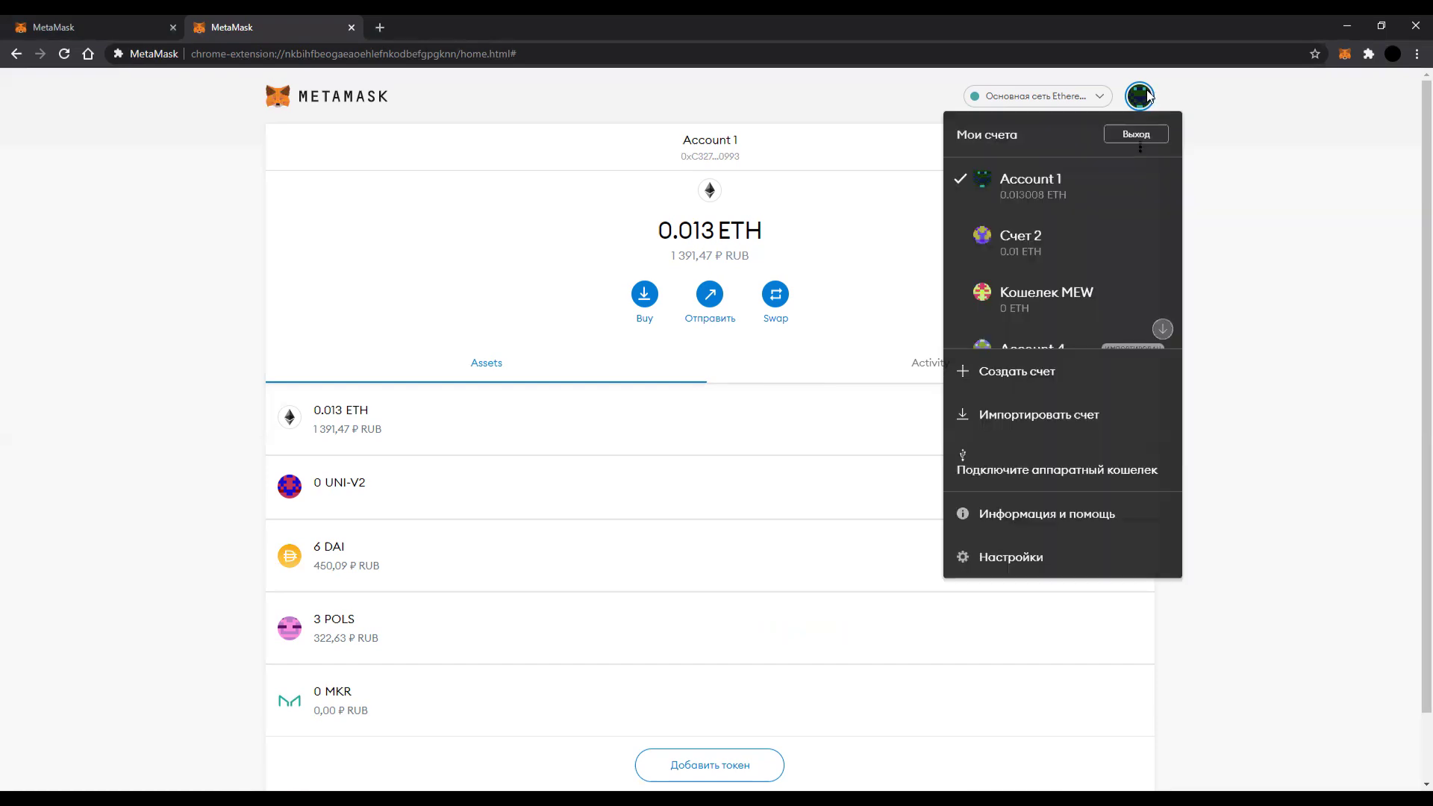
# Turn off participation in MetaMetrics in the security and privacy settings
pyautogui.click(1041, 557)
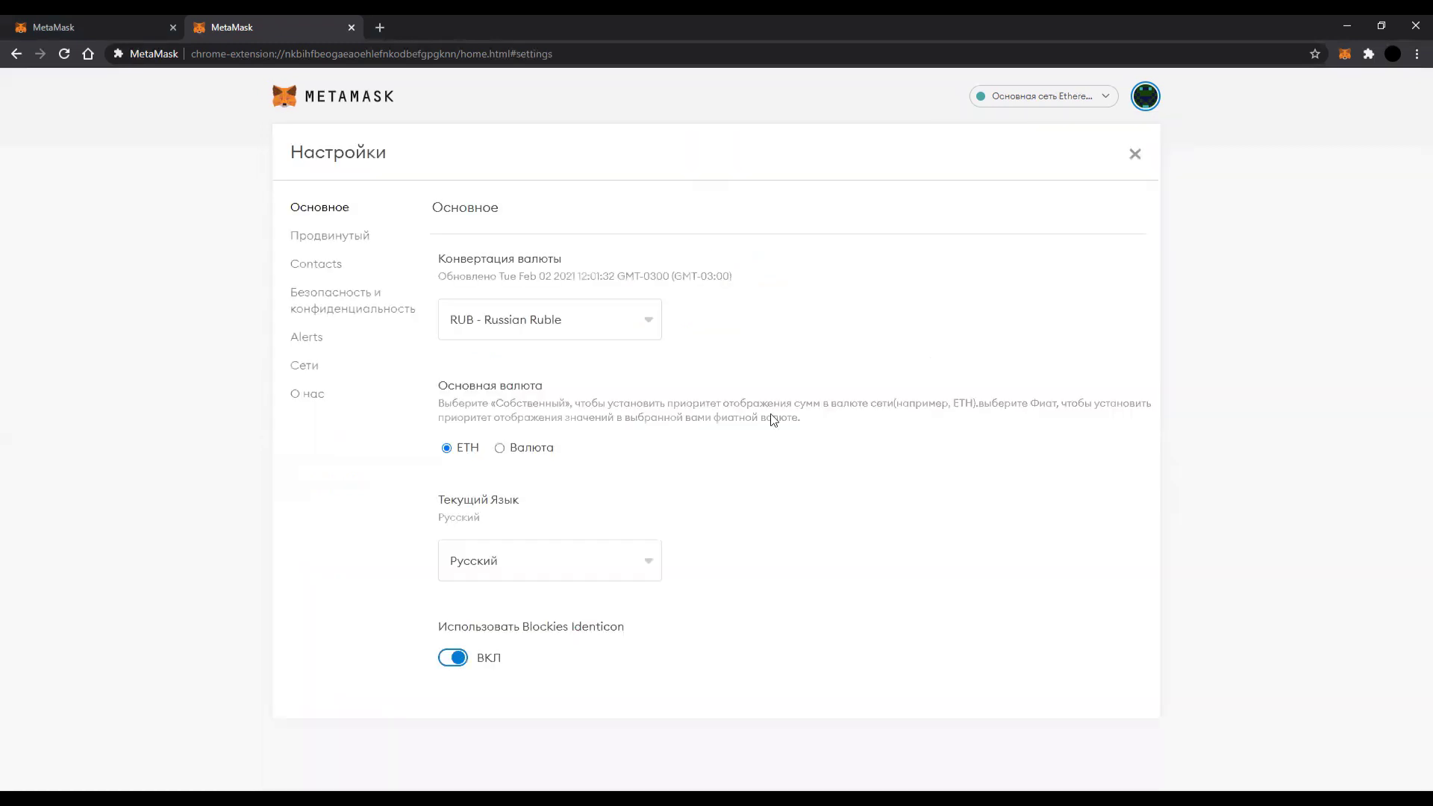
pyautogui.click(326, 311)
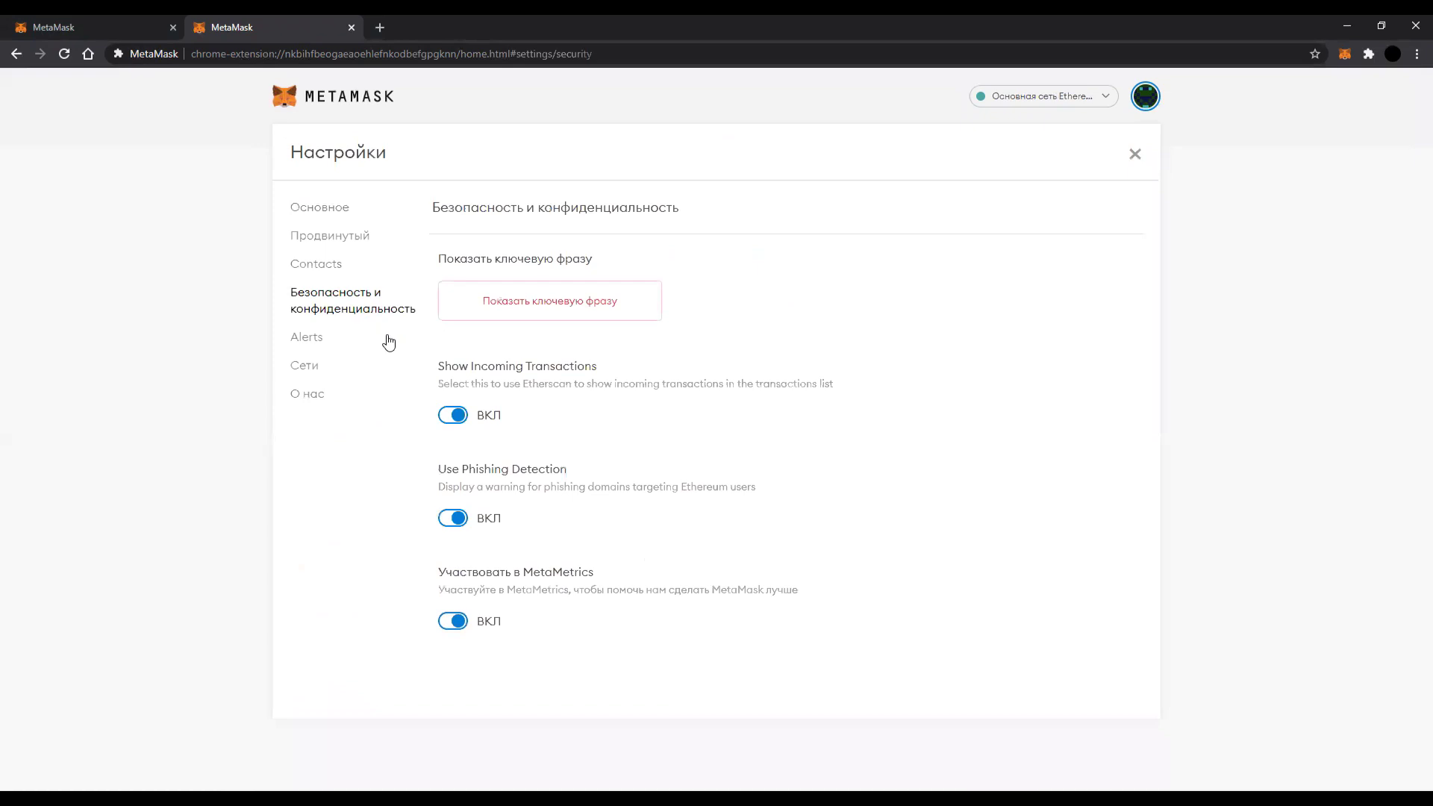
pyautogui.click(468, 631)
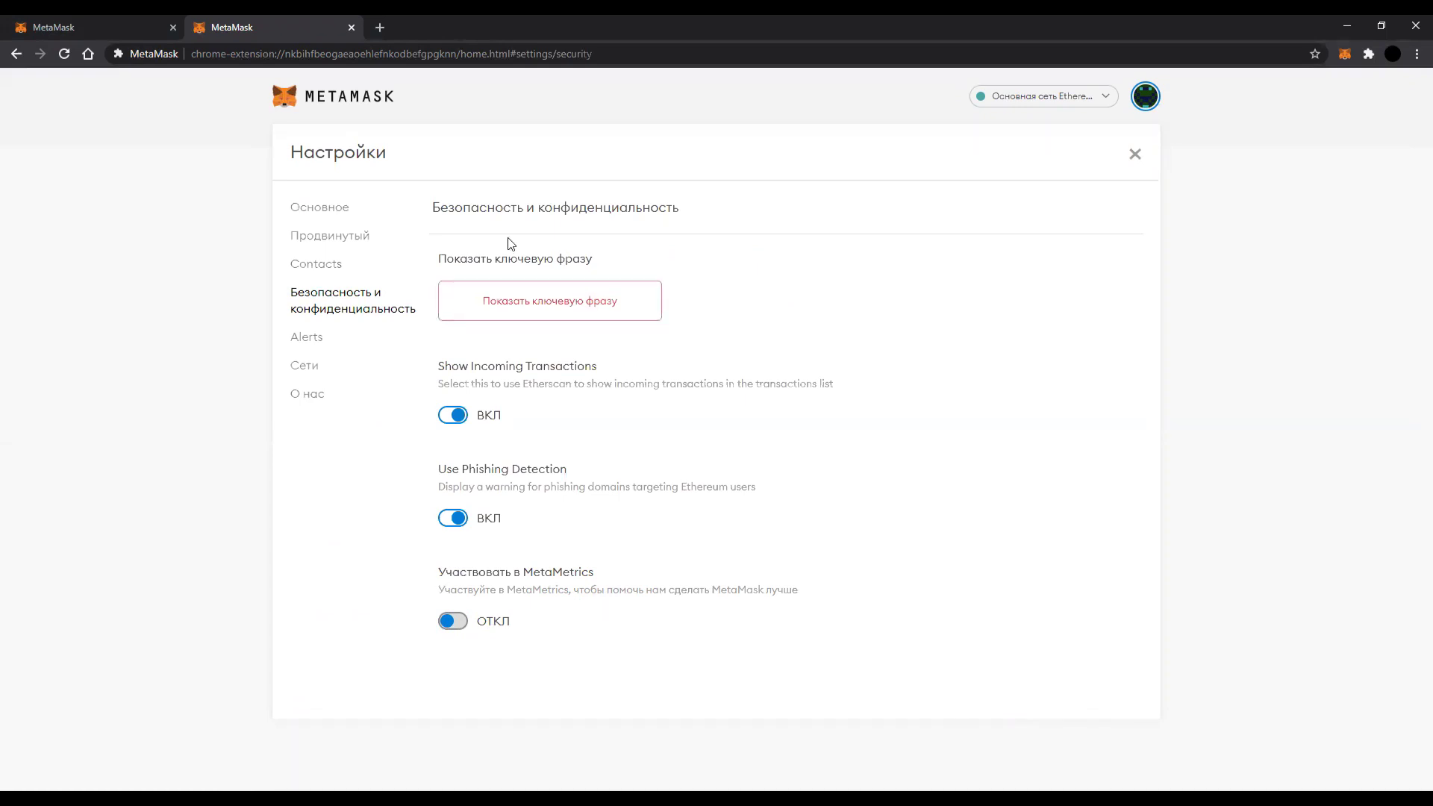
# Open the seed phrase page, cancel it without revealing the phrase, and return to the security and privacy settings
pyautogui.click(541, 304)
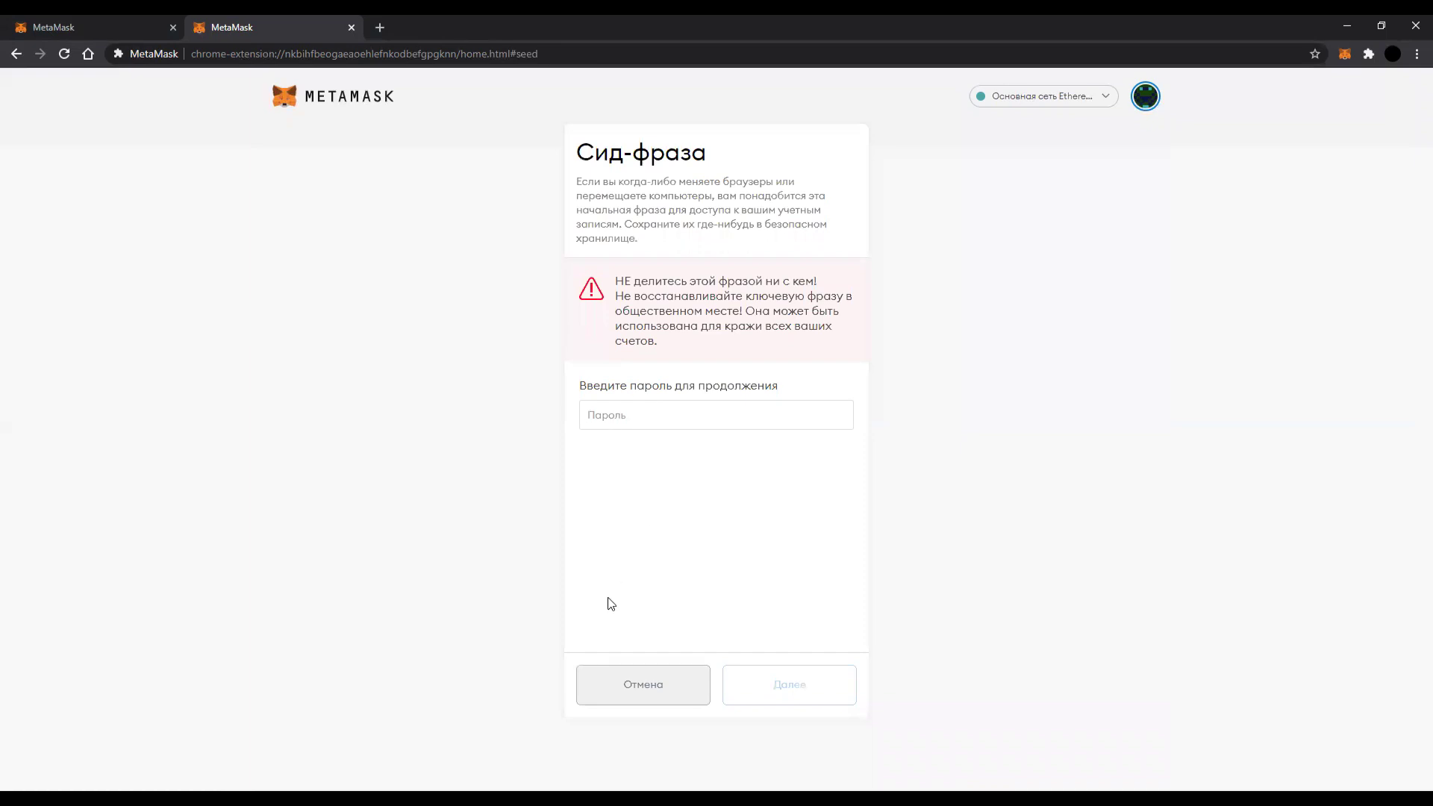
pyautogui.click(627, 676)
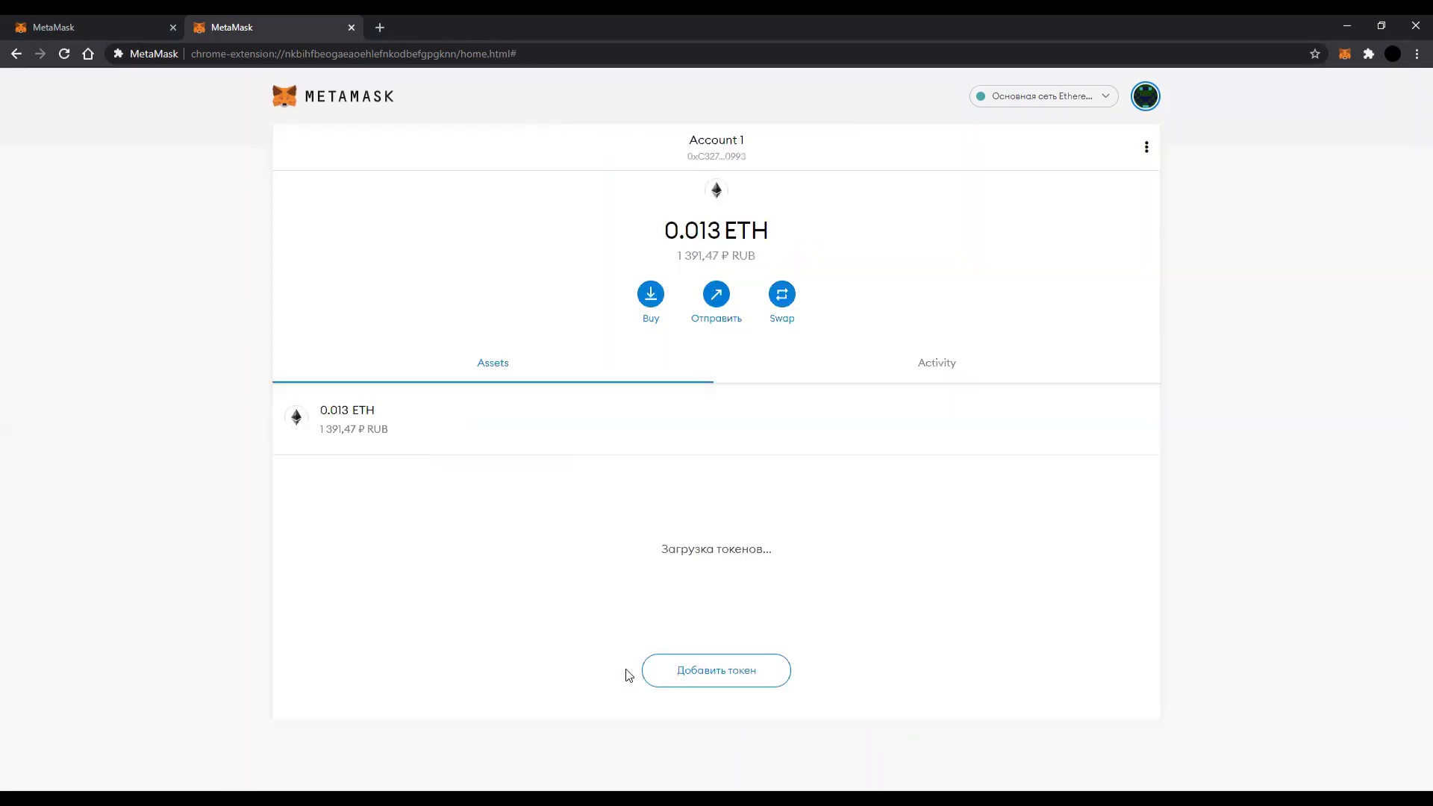
pyautogui.click(1139, 94)
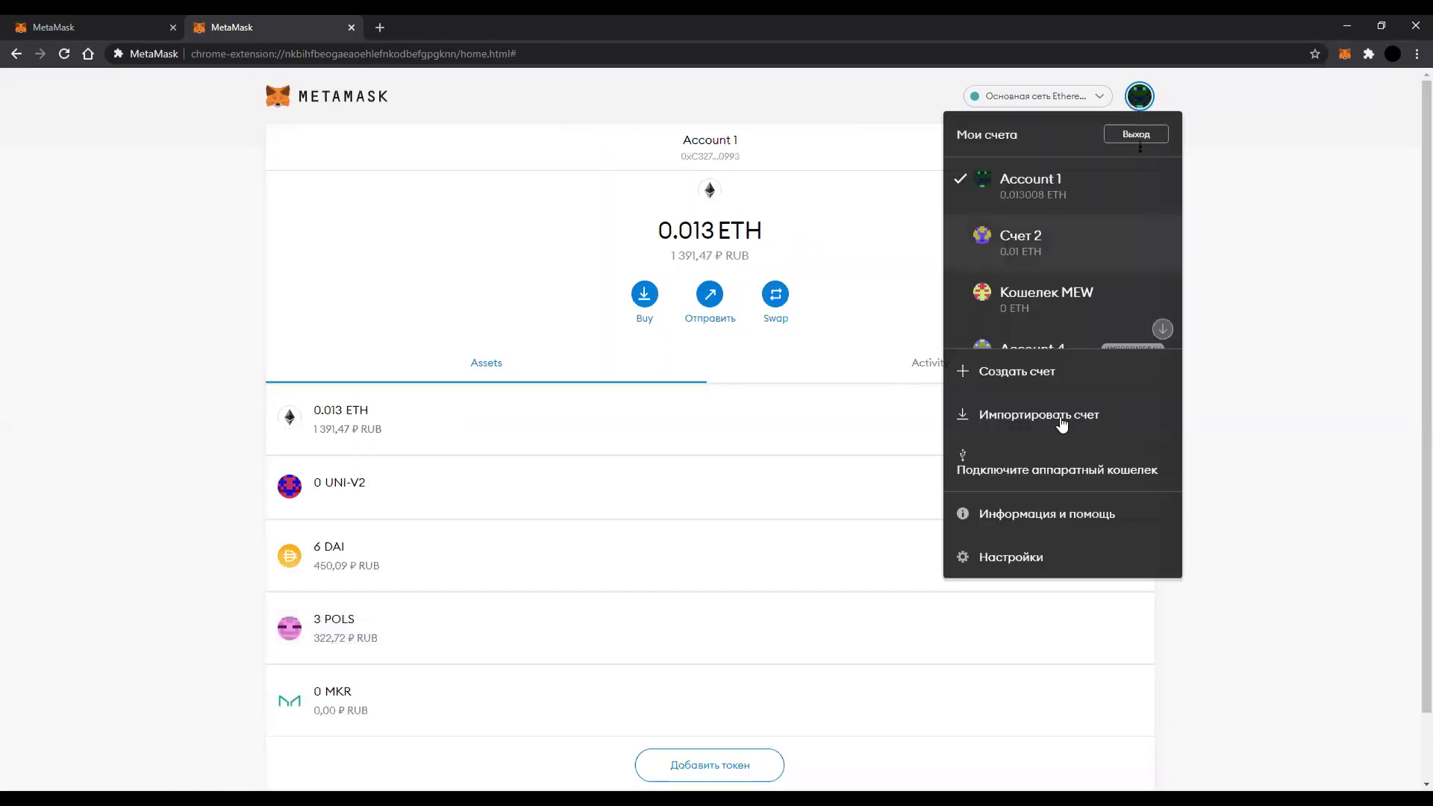
pyautogui.click(1045, 556)
pyautogui.click(340, 322)
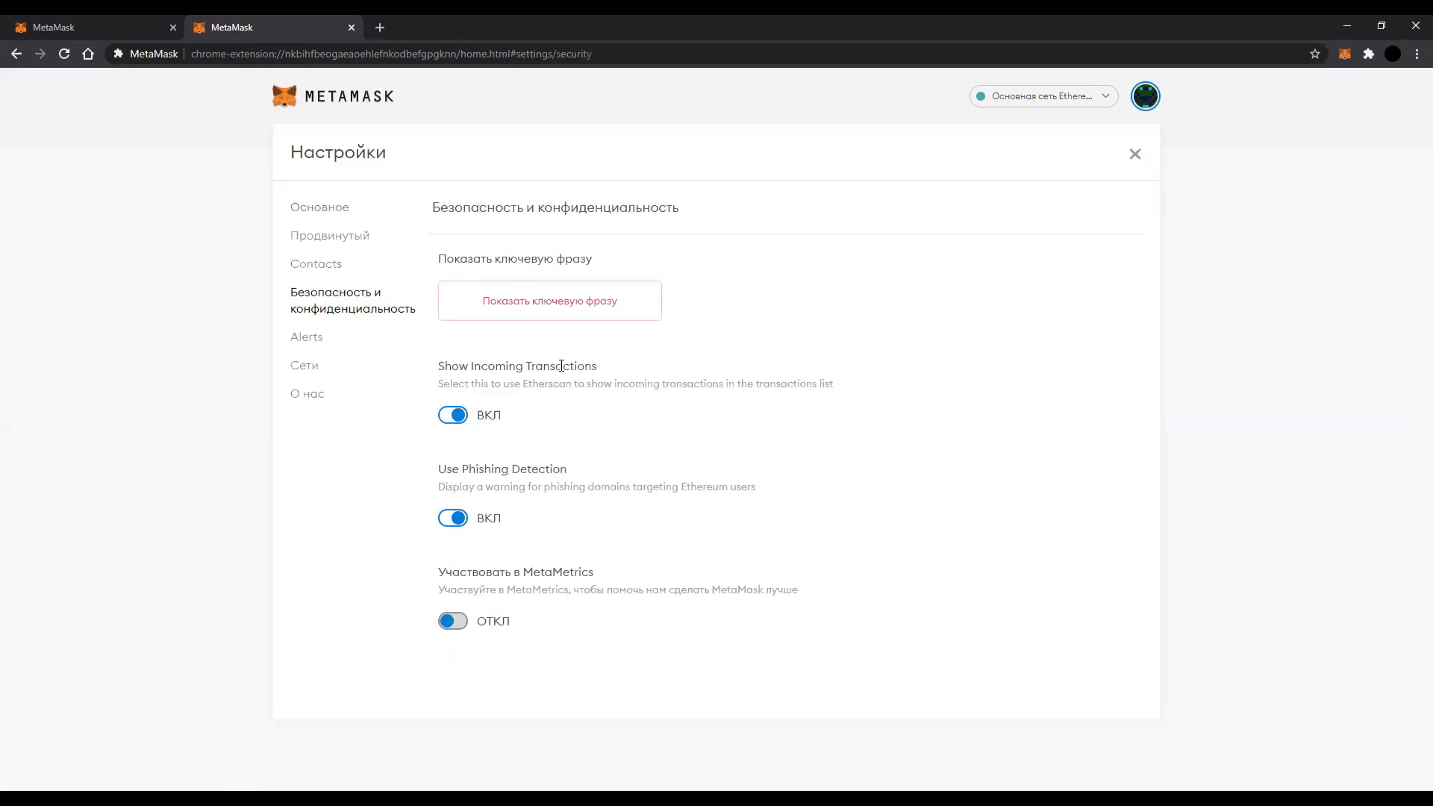
# Examine the Show Incoming Transactions and Use Phishing Detection options in the security and privacy settings
pyautogui.tripleClick(481, 367)
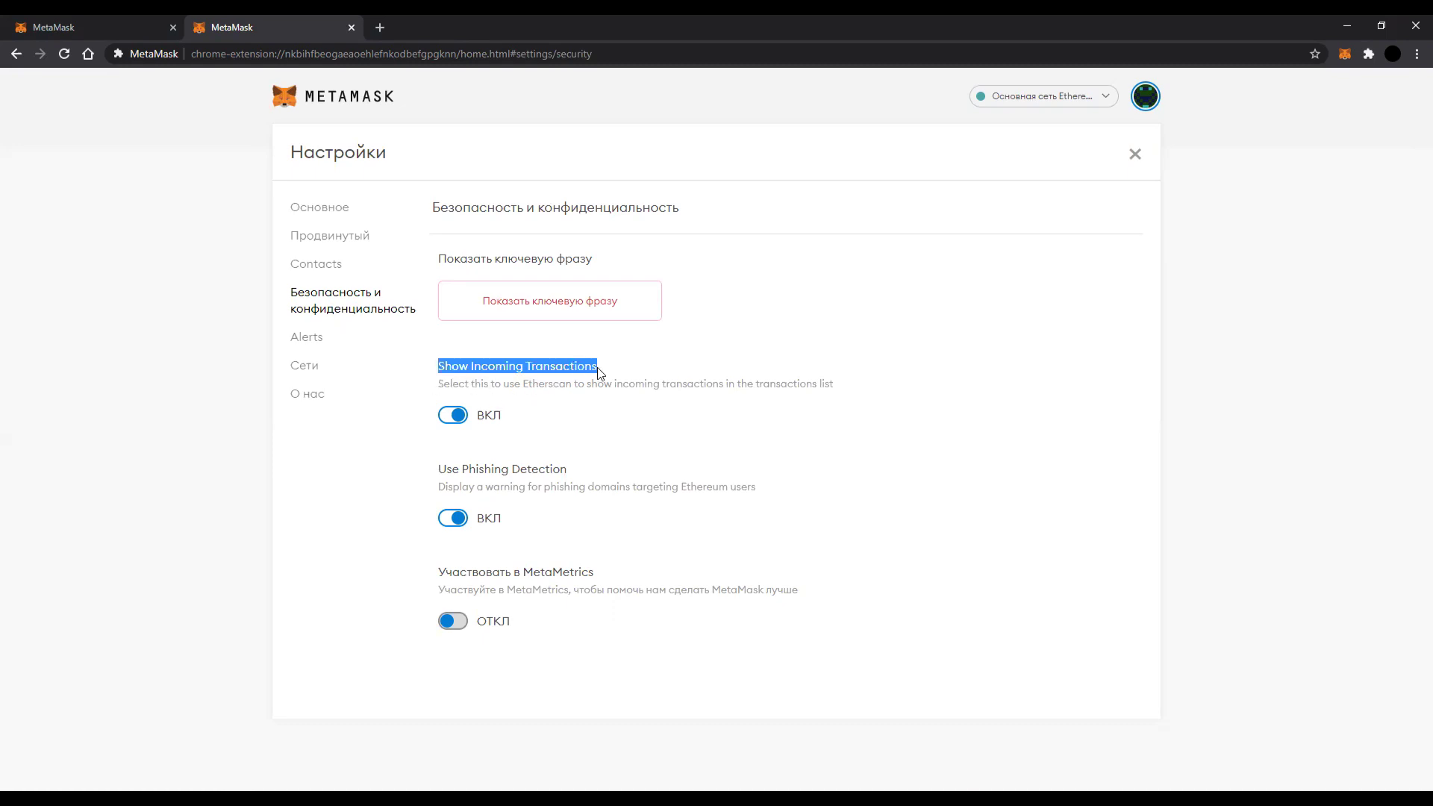
pyautogui.click(557, 419)
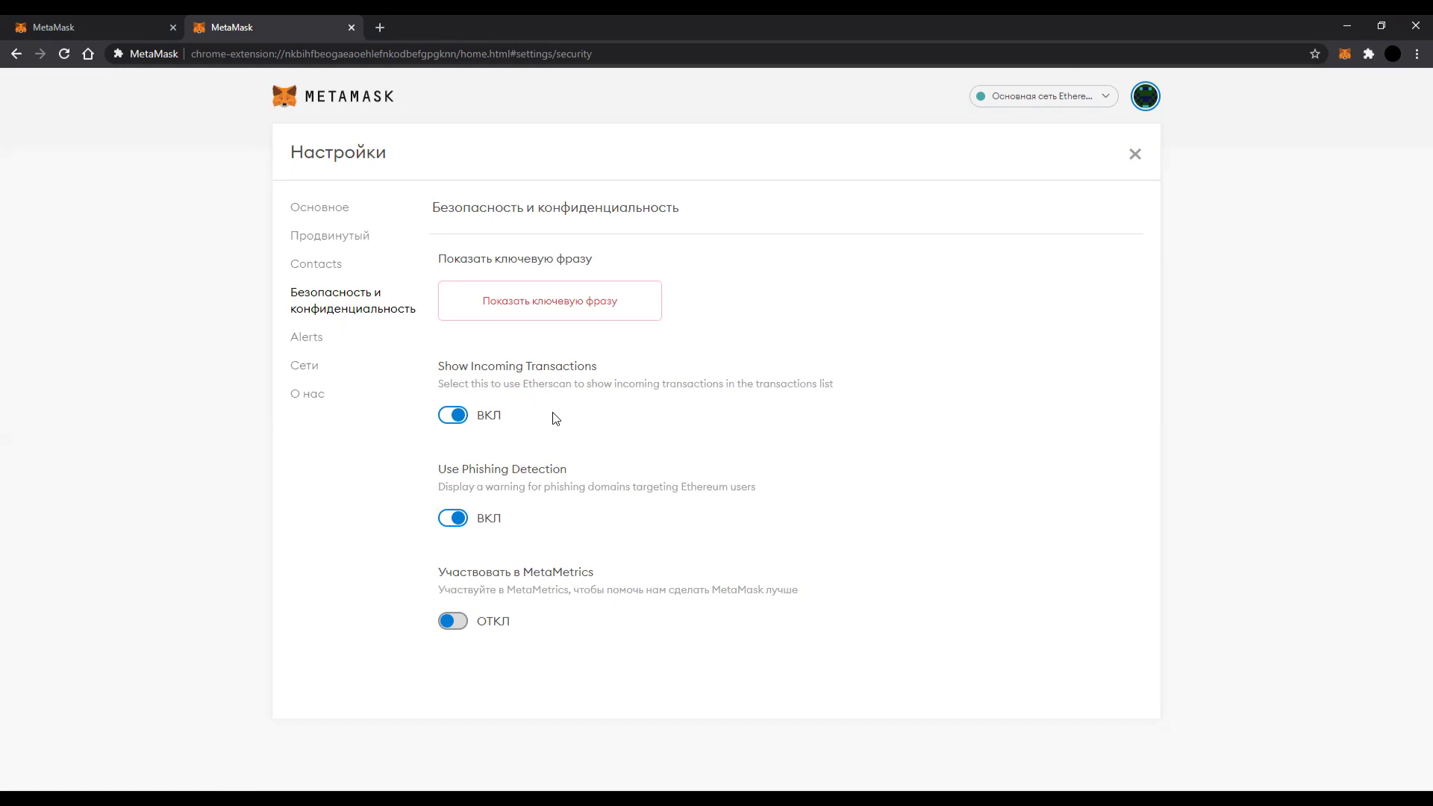
pyautogui.moveTo(440, 471); pyautogui.dragTo(578, 469)
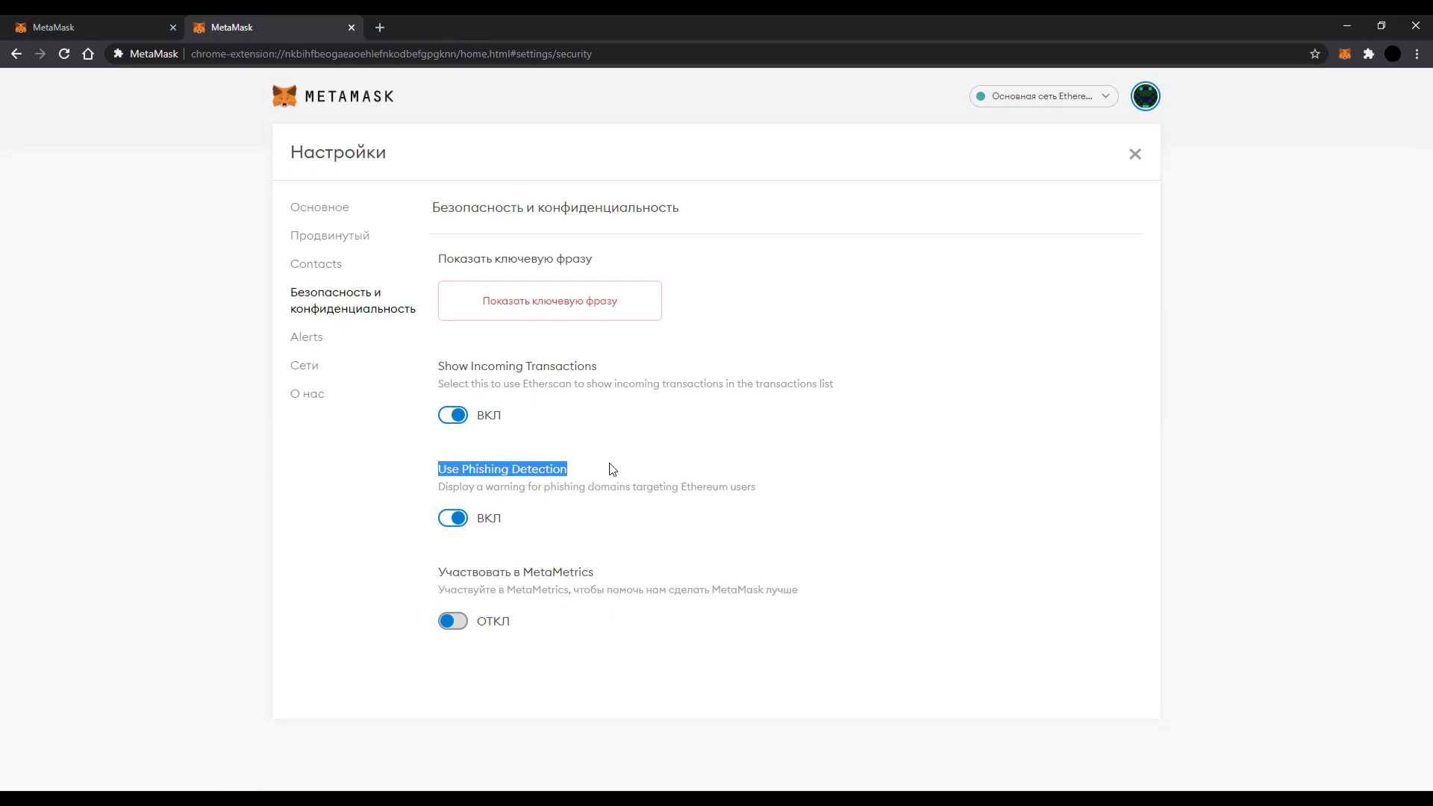
pyautogui.click(601, 473)
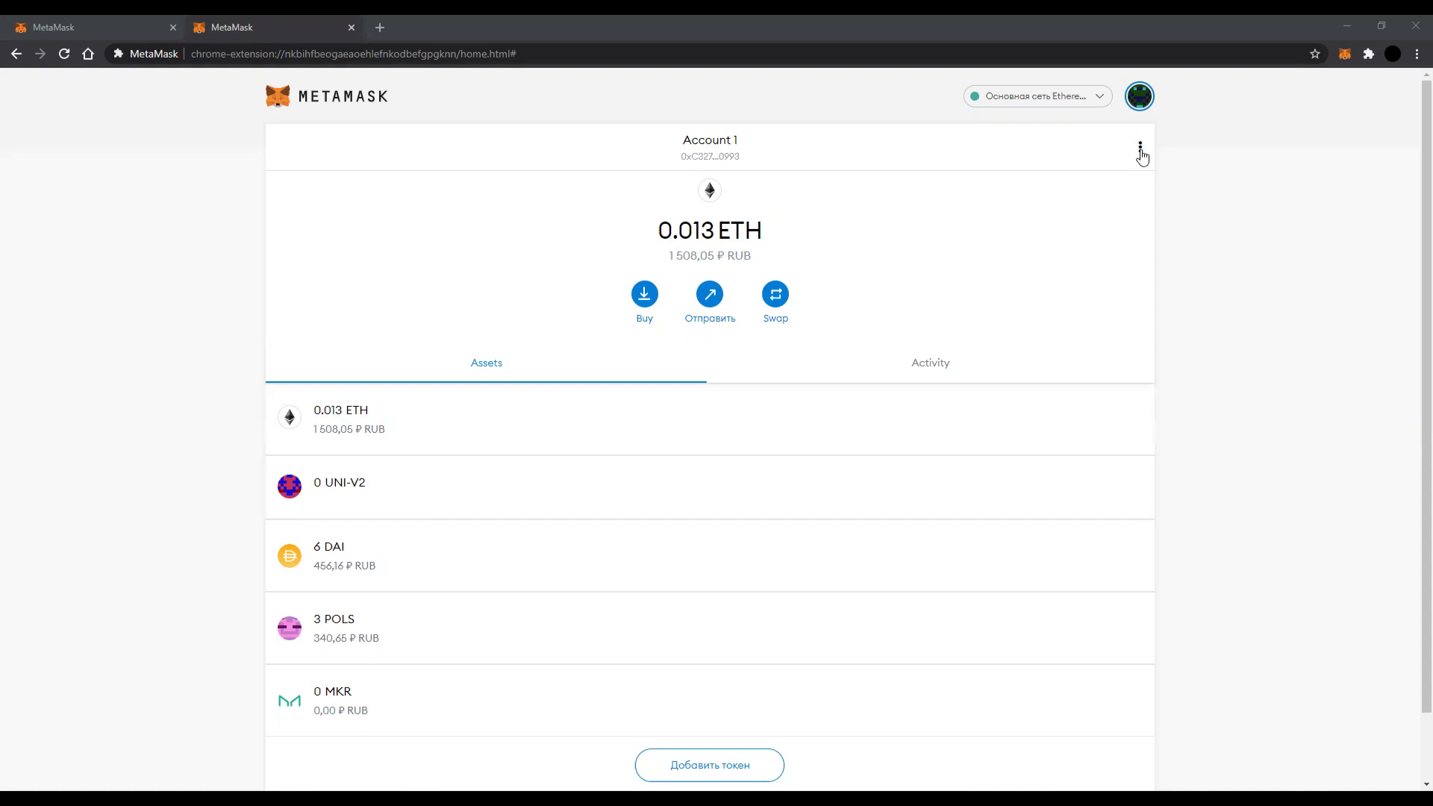
# Open the connected sites of Account 1 and review the list and its note about access to the account address
pyautogui.click(1139, 95)
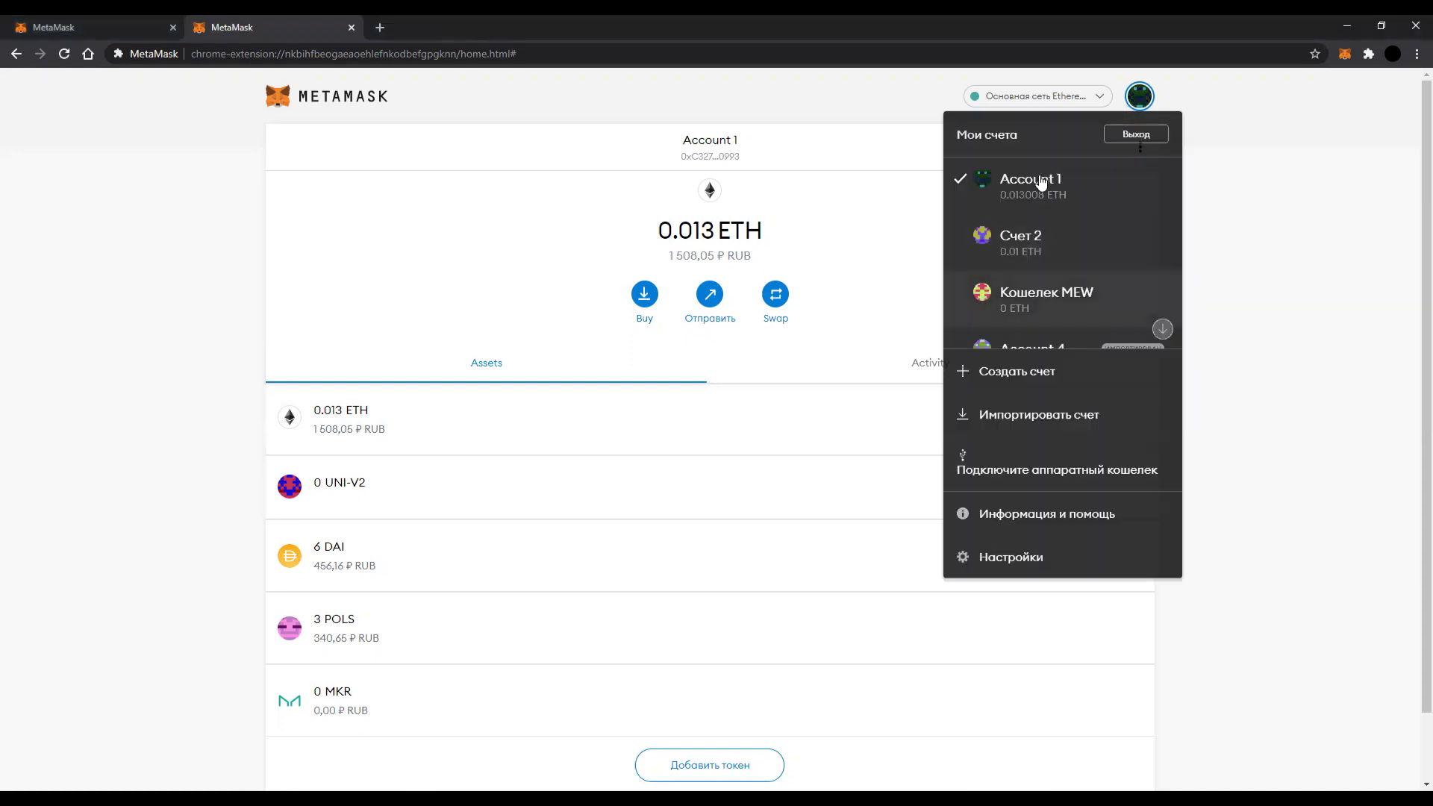
pyautogui.click(896, 205)
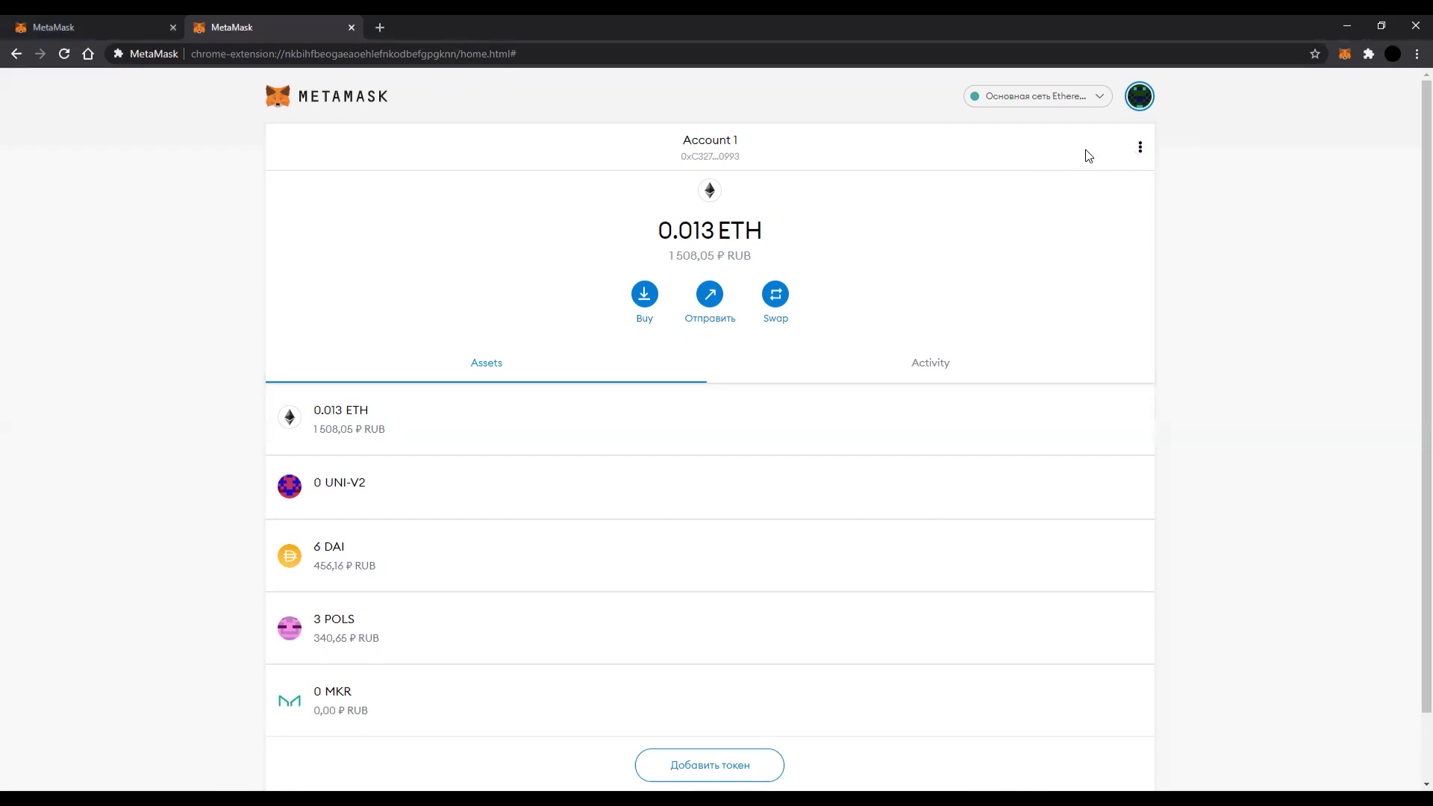
pyautogui.click(1142, 152)
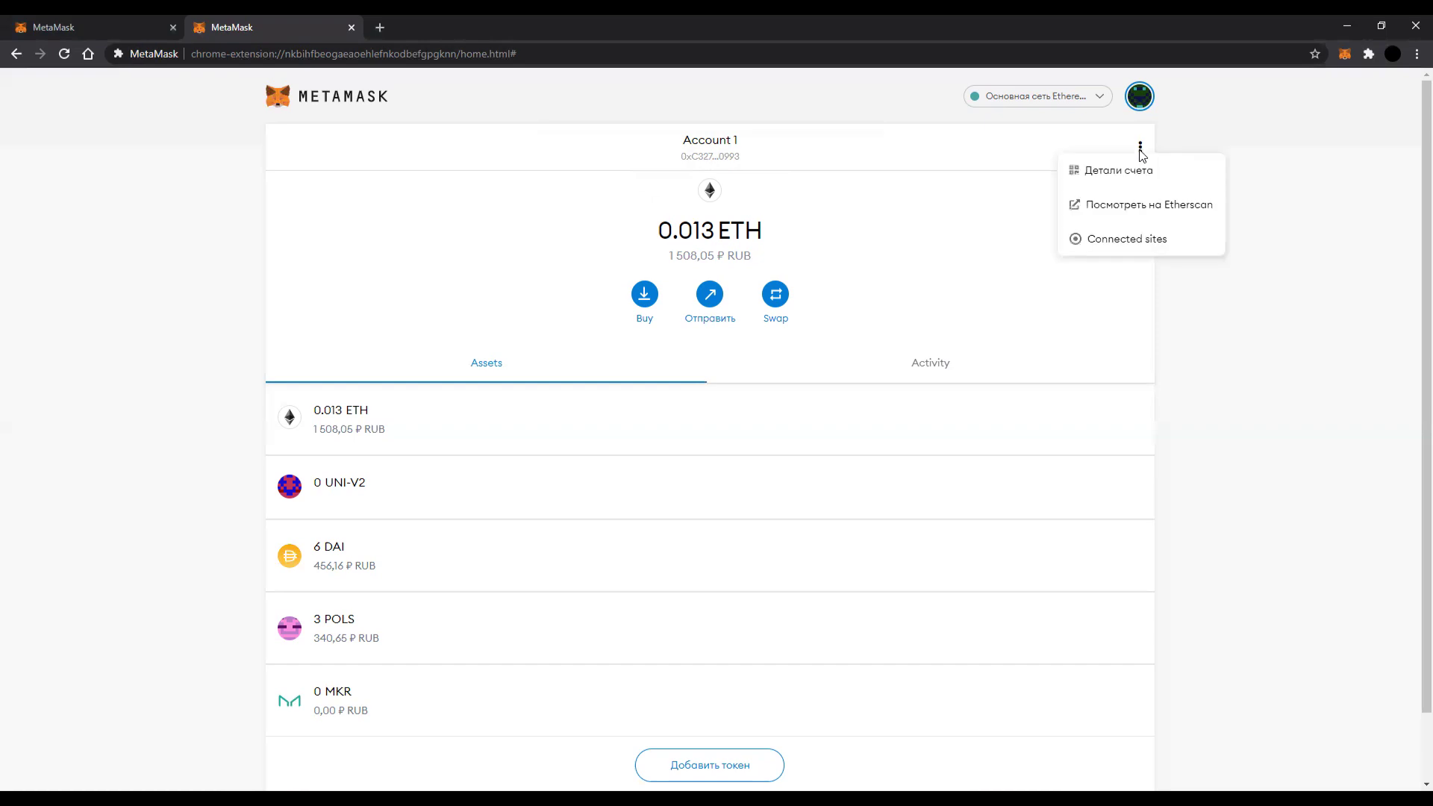
pyautogui.click(1170, 249)
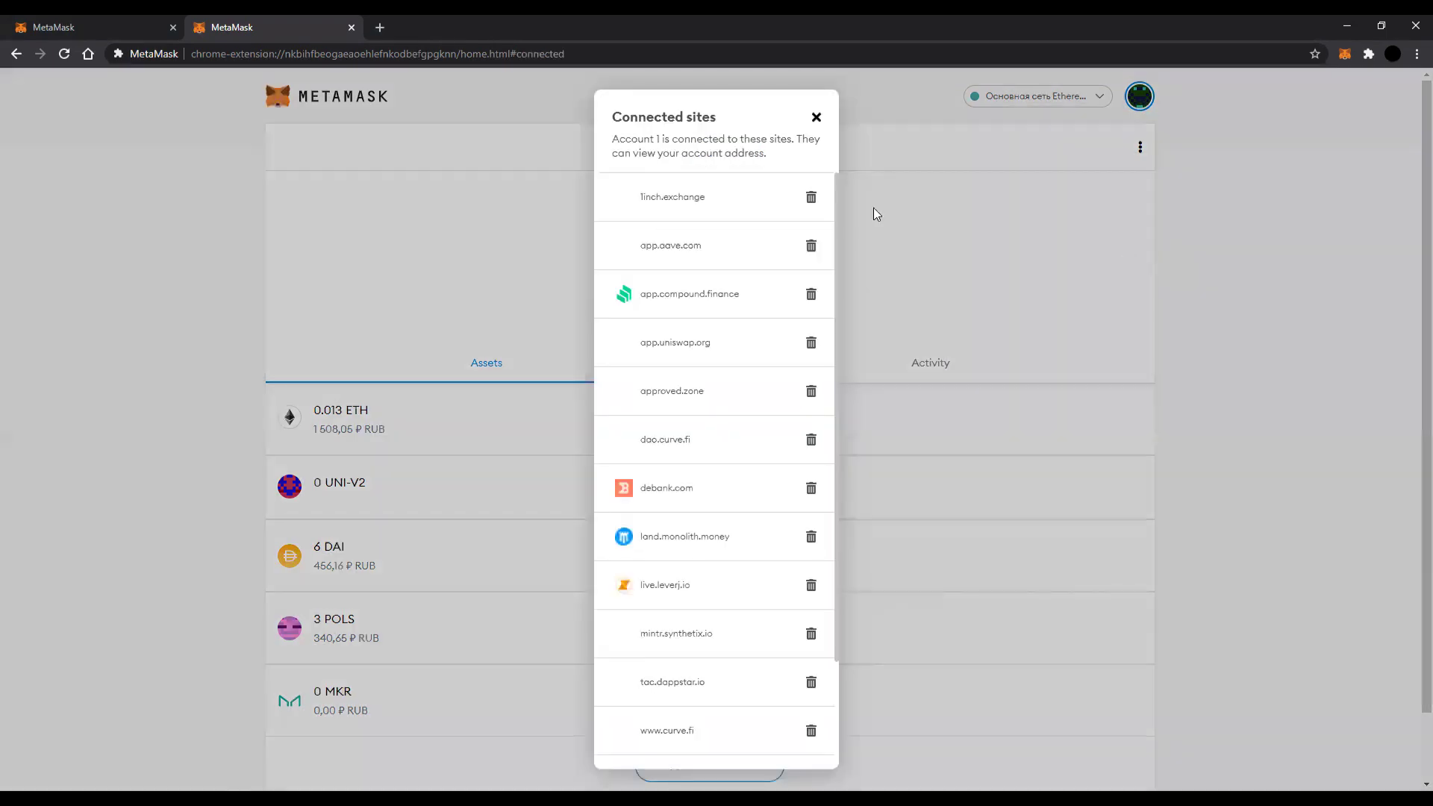
pyautogui.scroll(-4, 726, 595)
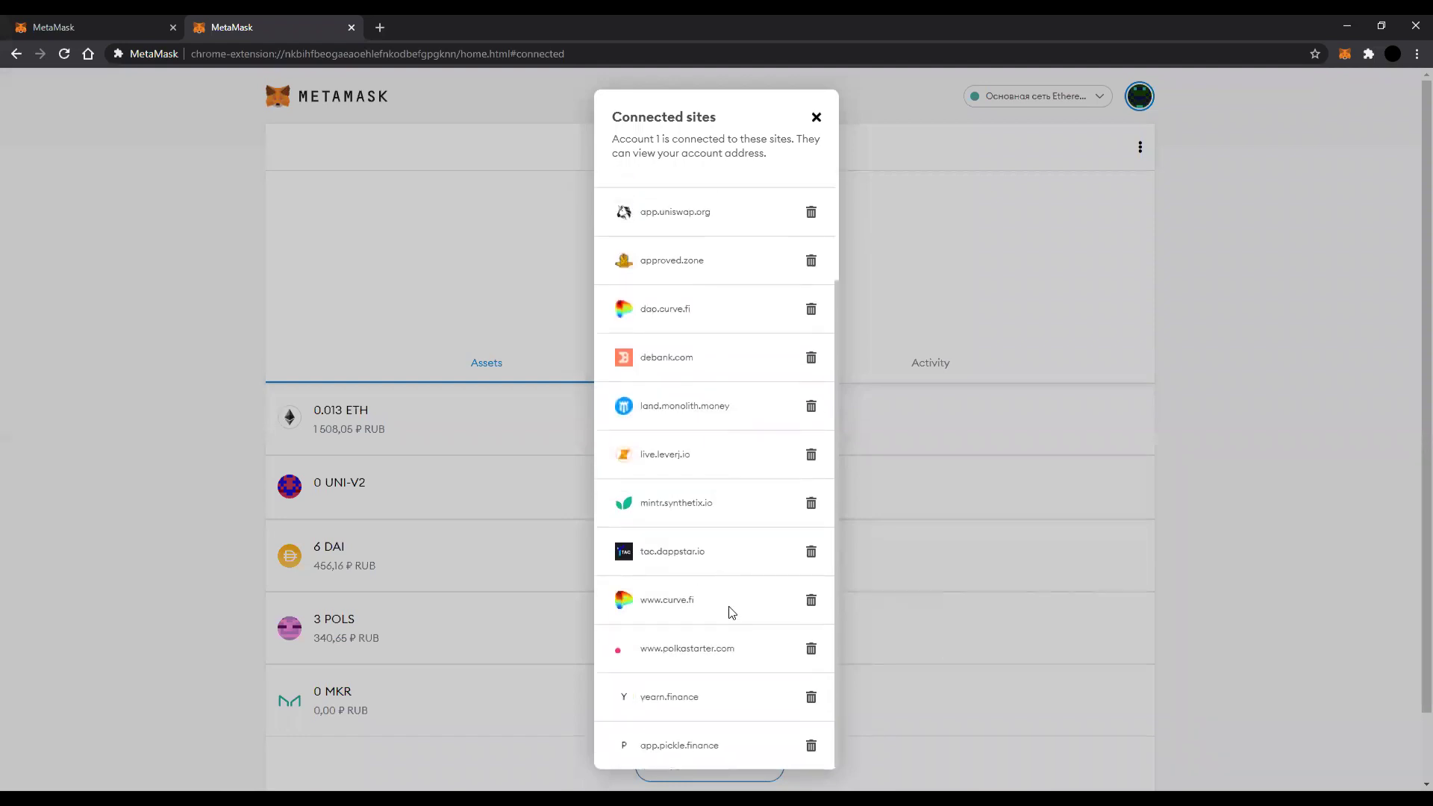
pyautogui.scroll(4, 729, 607)
pyautogui.moveTo(801, 145); pyautogui.dragTo(643, 166)
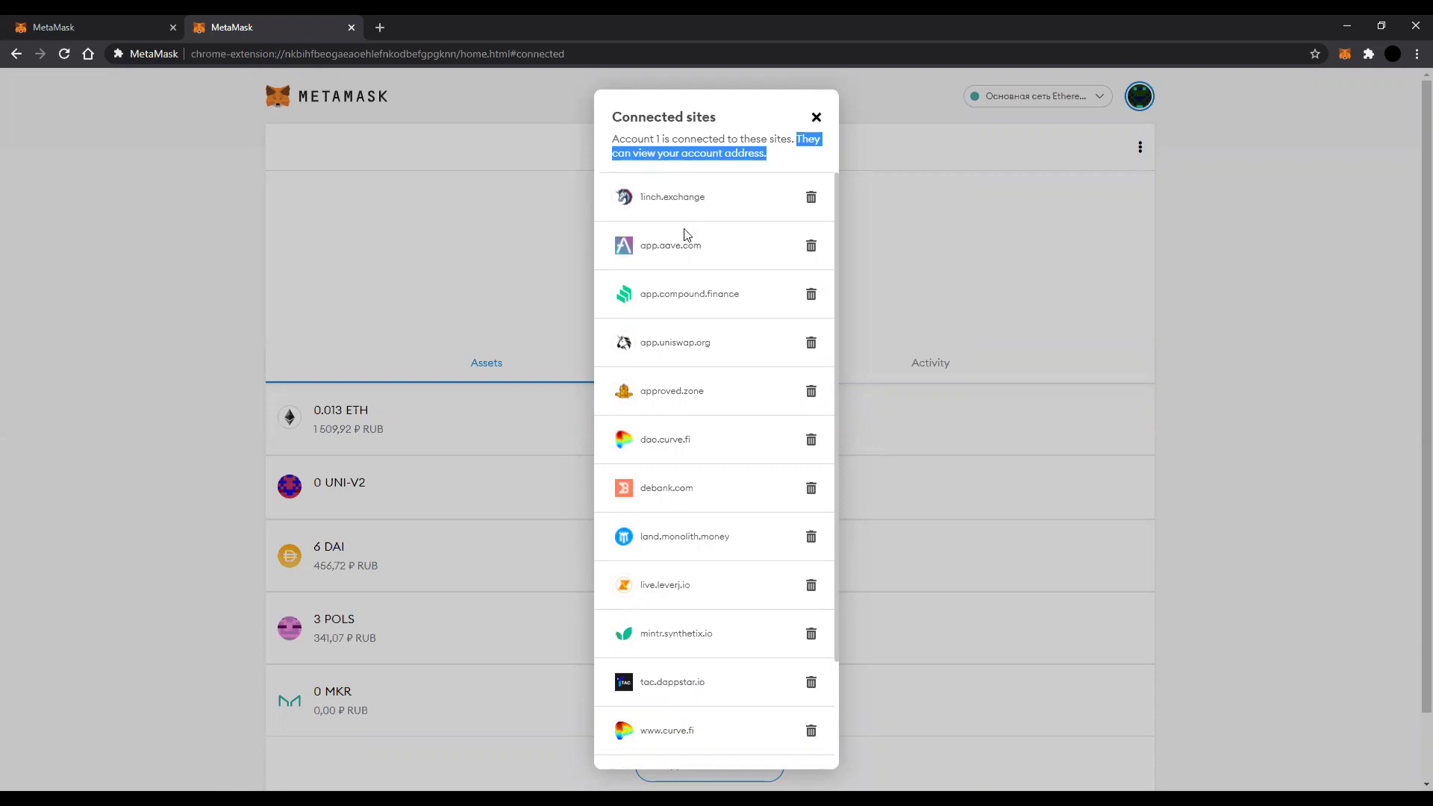
# Look through the full list of sites connected to Account 1 and close it
pyautogui.scroll(-3, 666, 536)
pyautogui.scroll(3, 672, 534)
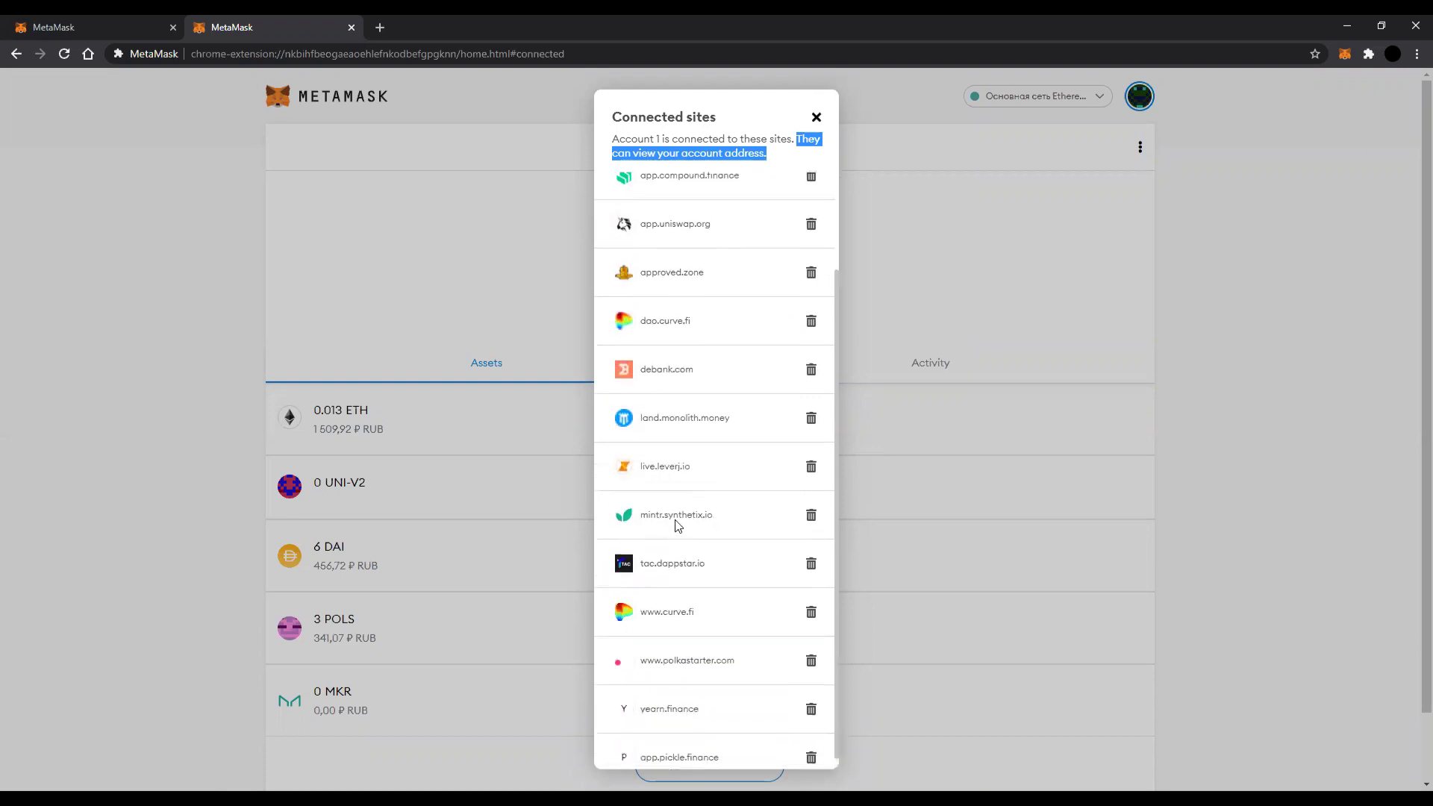
pyautogui.click(815, 117)
# Switch to the account Счет 2 and disconnect app.compound.finance from its connected sites
pyautogui.click(1140, 96)
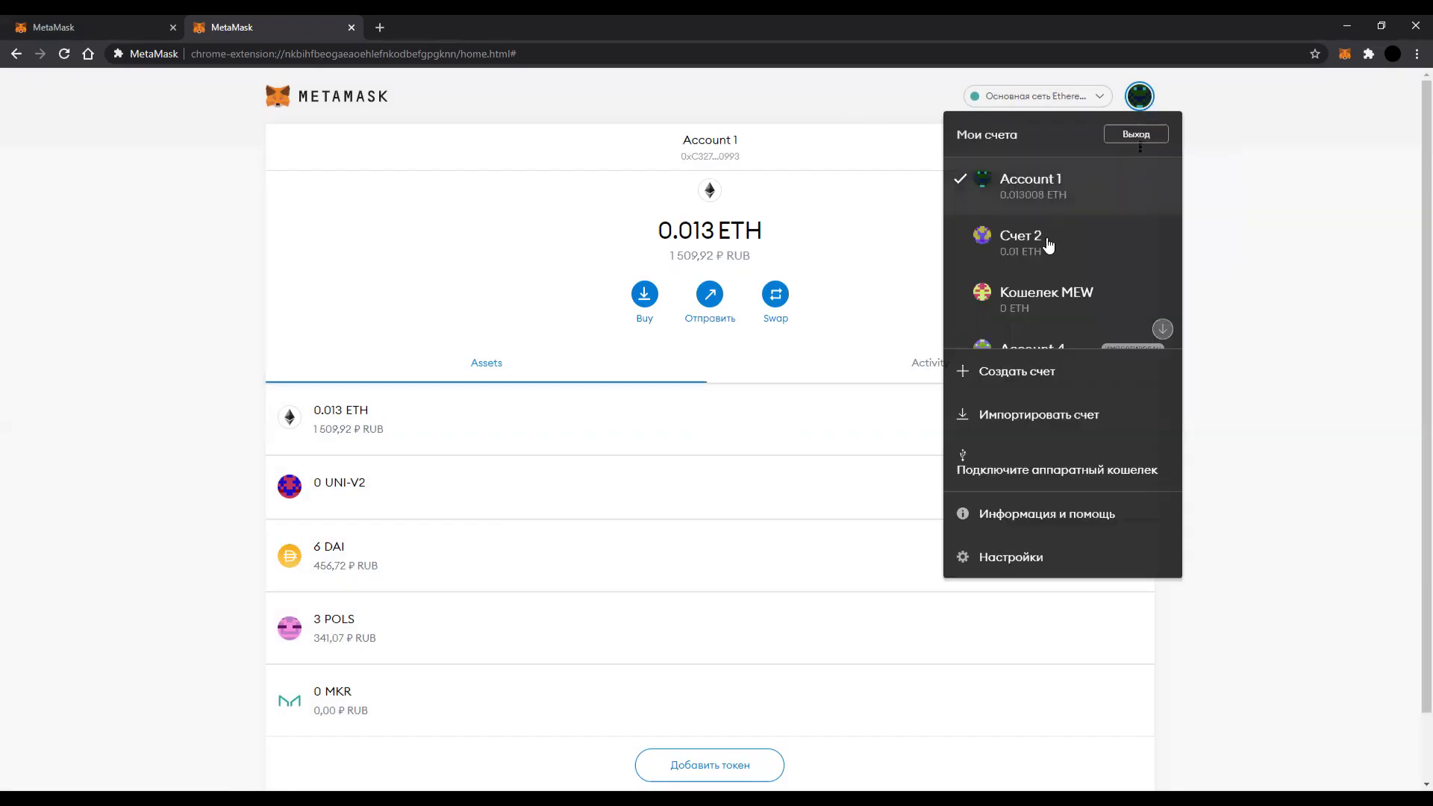
pyautogui.click(1046, 239)
pyautogui.click(1147, 148)
pyautogui.click(1123, 240)
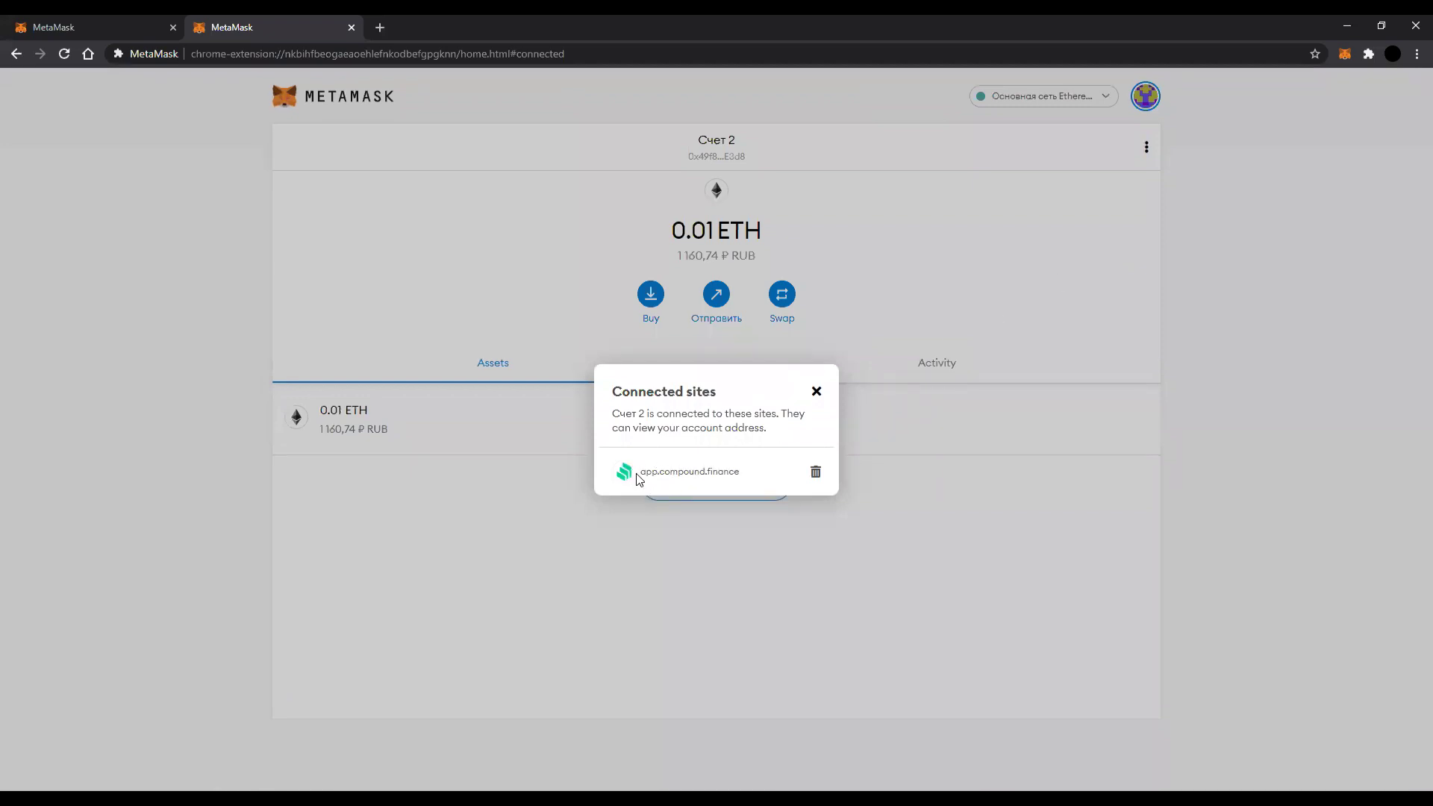
pyautogui.click(816, 474)
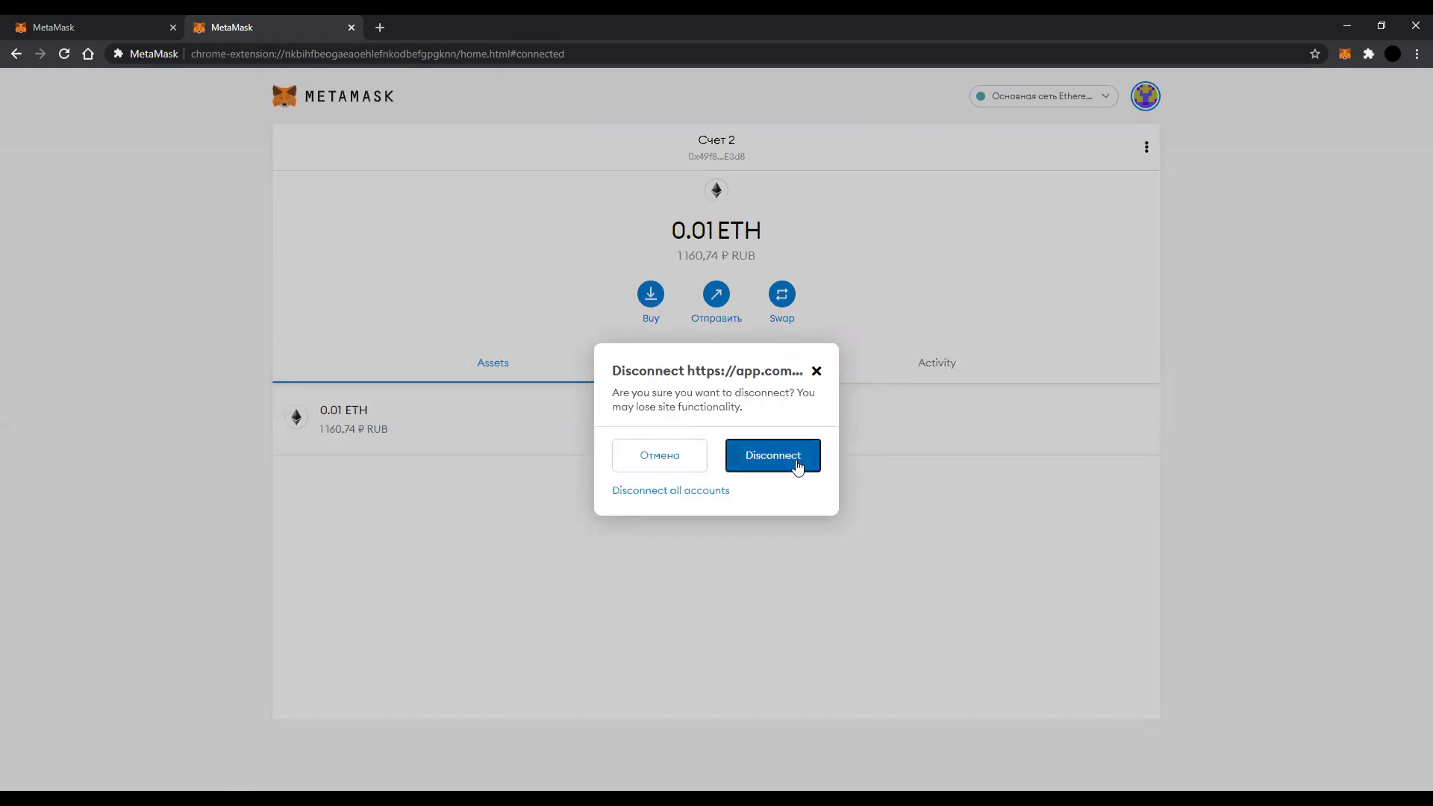
pyautogui.click(797, 464)
# Switch back to Account 1, check its connected sites list and close it
pyautogui.click(1139, 109)
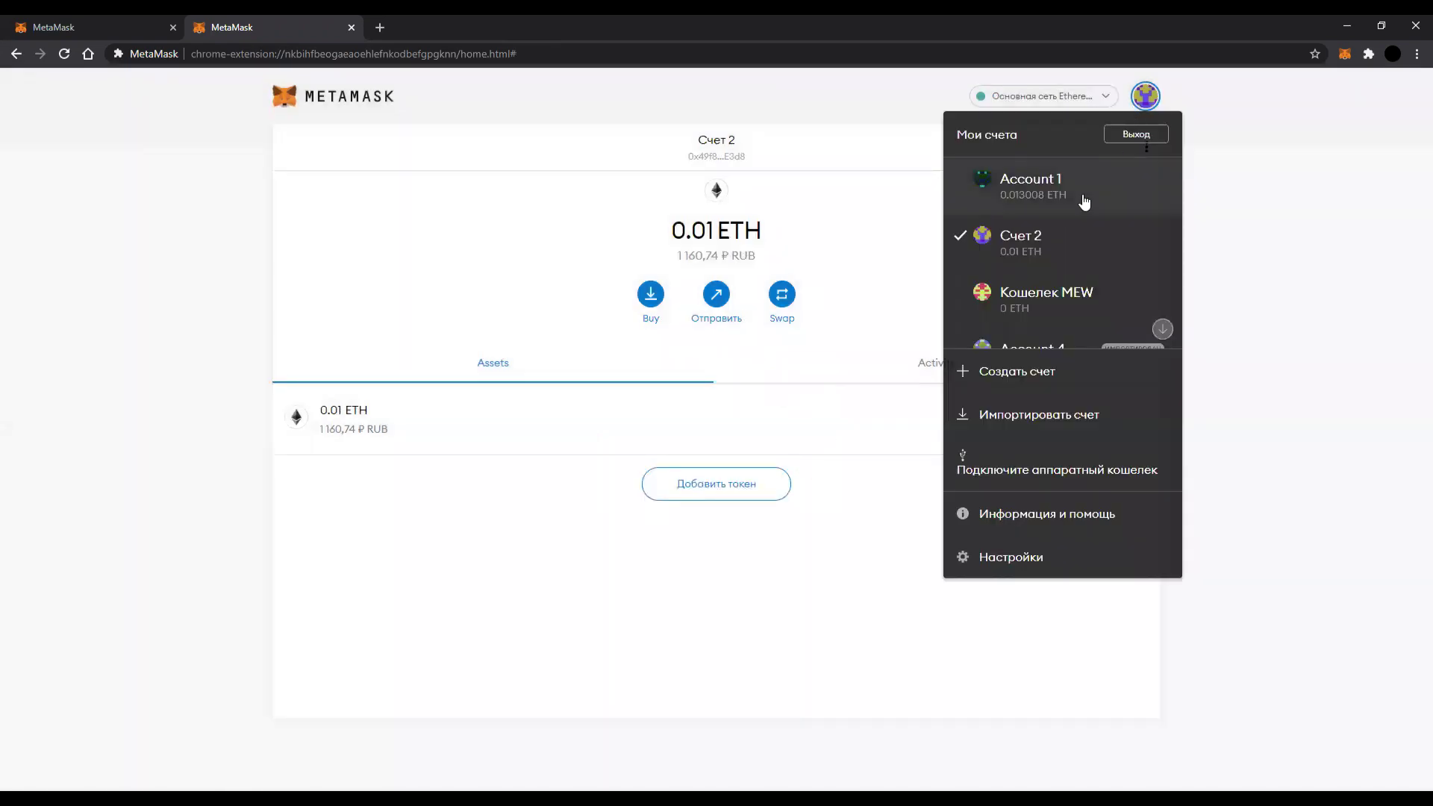
pyautogui.click(1084, 203)
pyautogui.click(1140, 148)
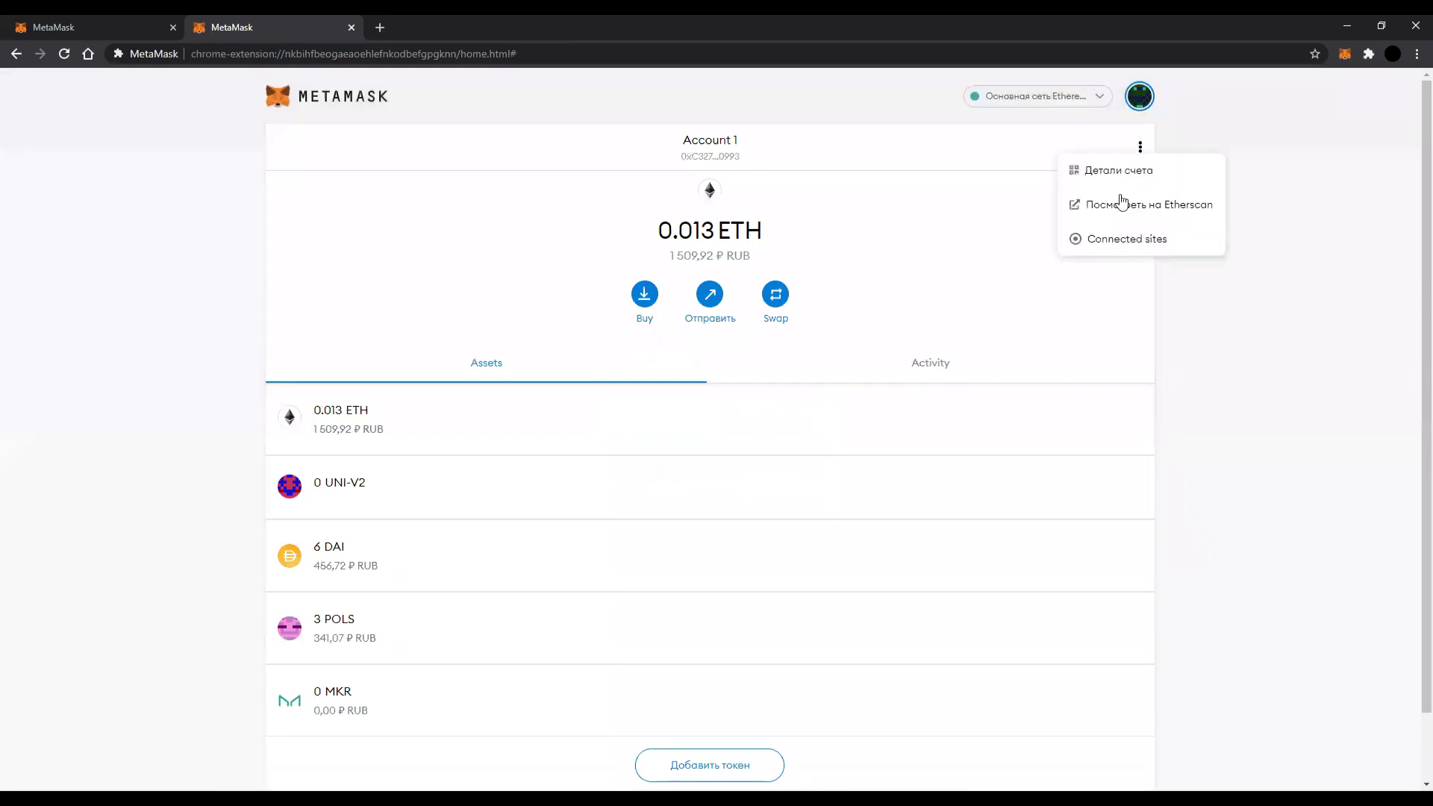
pyautogui.click(1097, 246)
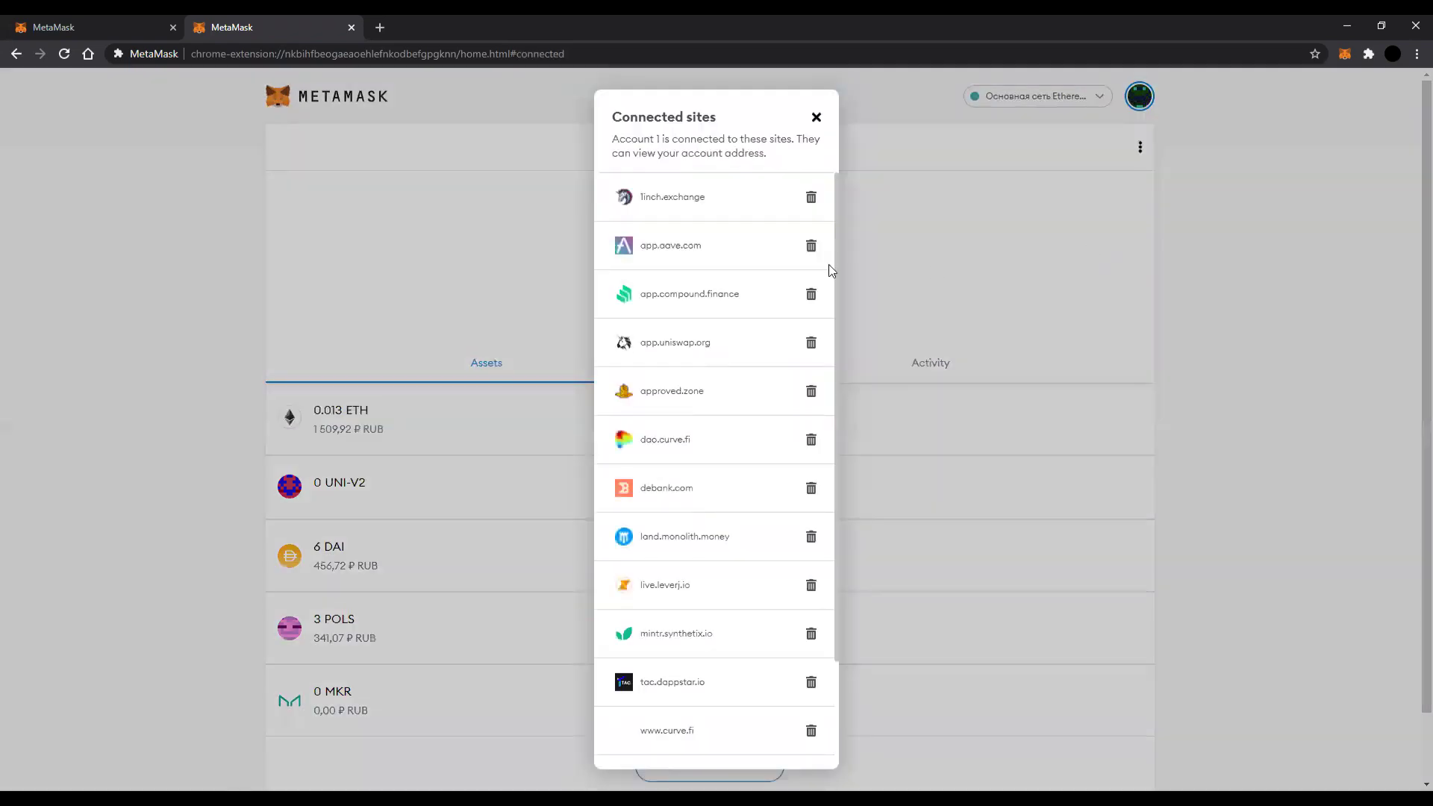
pyautogui.click(816, 118)
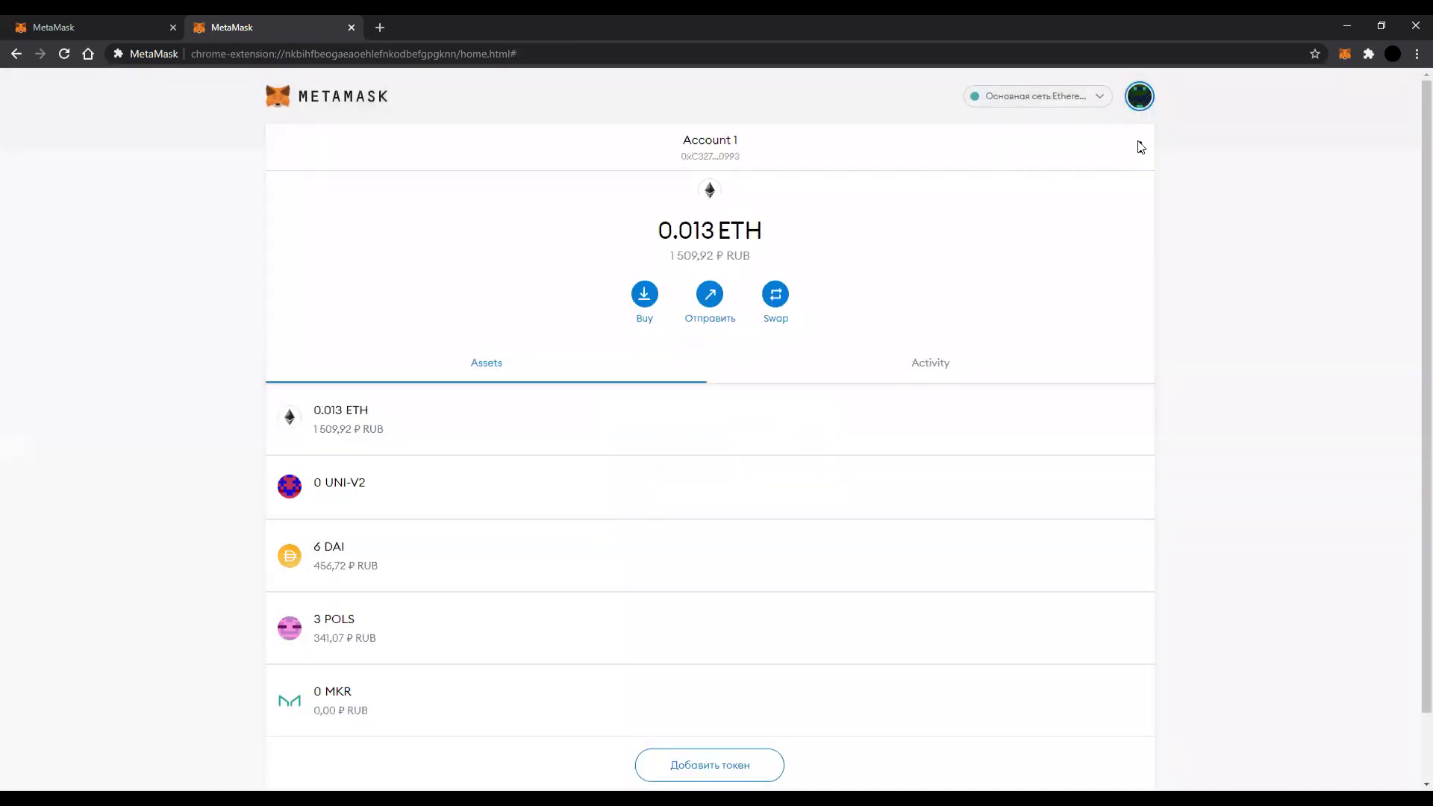
# View Account 1 on Etherscan and examine its transaction history, balance, value and token overview
pyautogui.click(1141, 149)
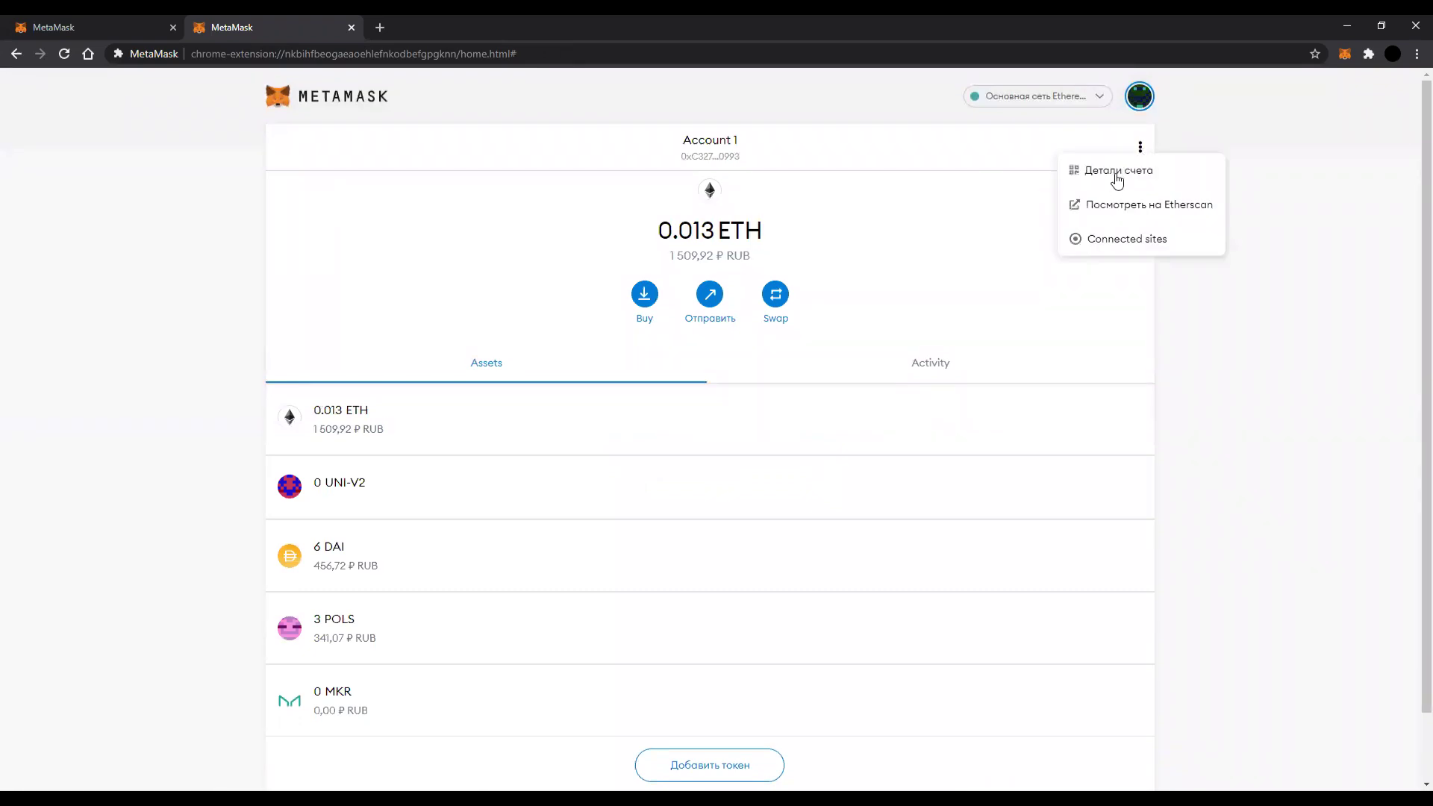
pyautogui.click(1094, 210)
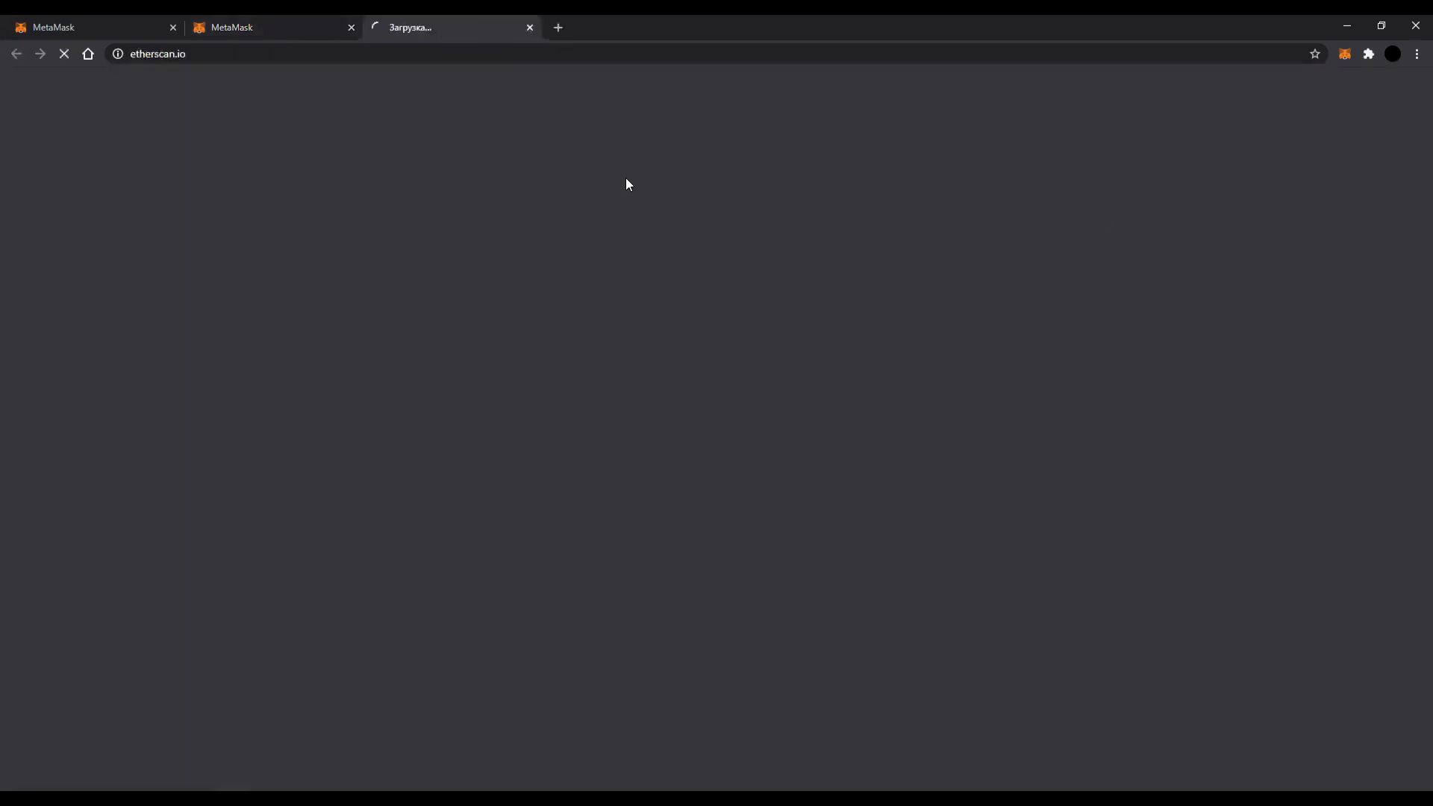
pyautogui.scroll(-4, 612, 185)
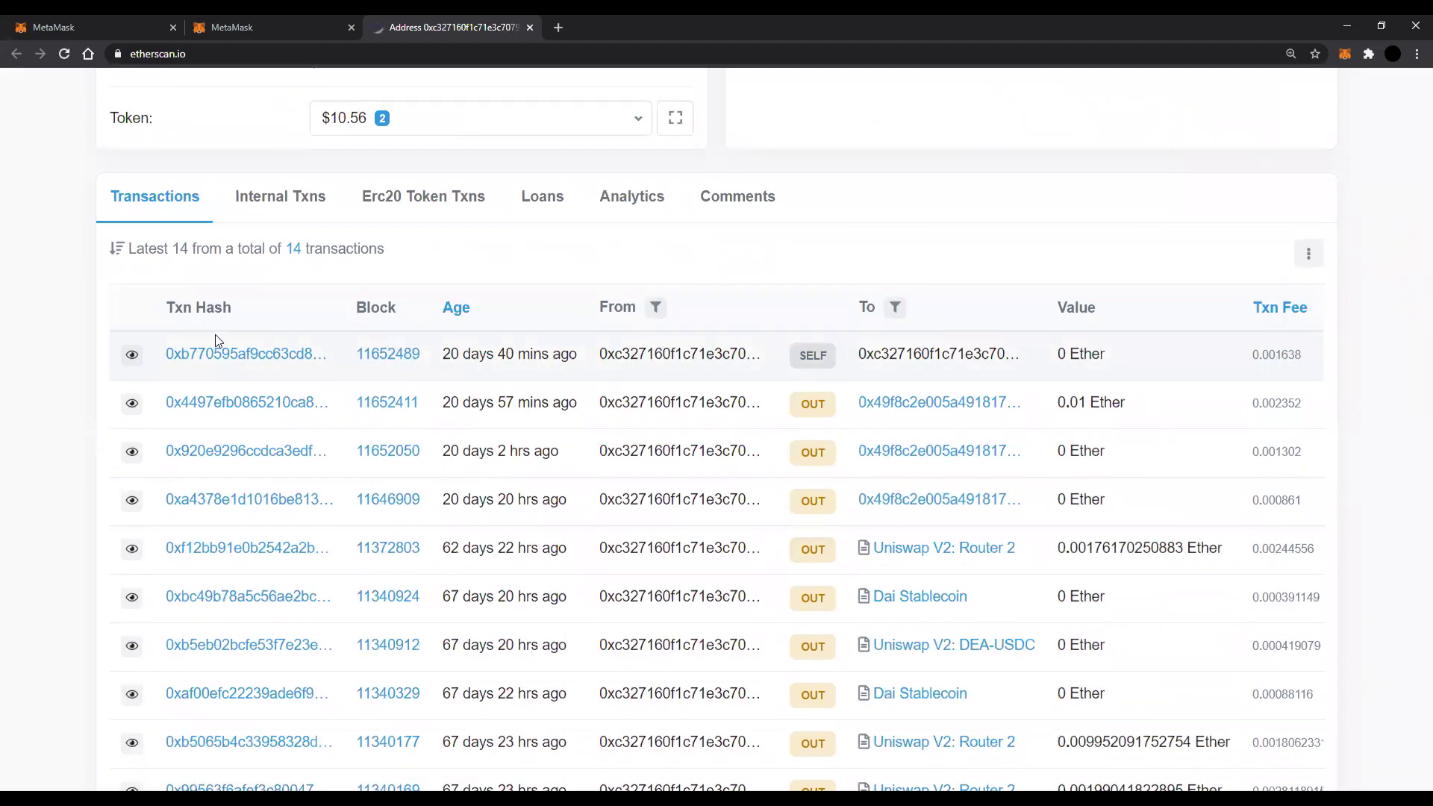
pyautogui.scroll(-3, 224, 336)
pyautogui.scroll(4, 320, 432)
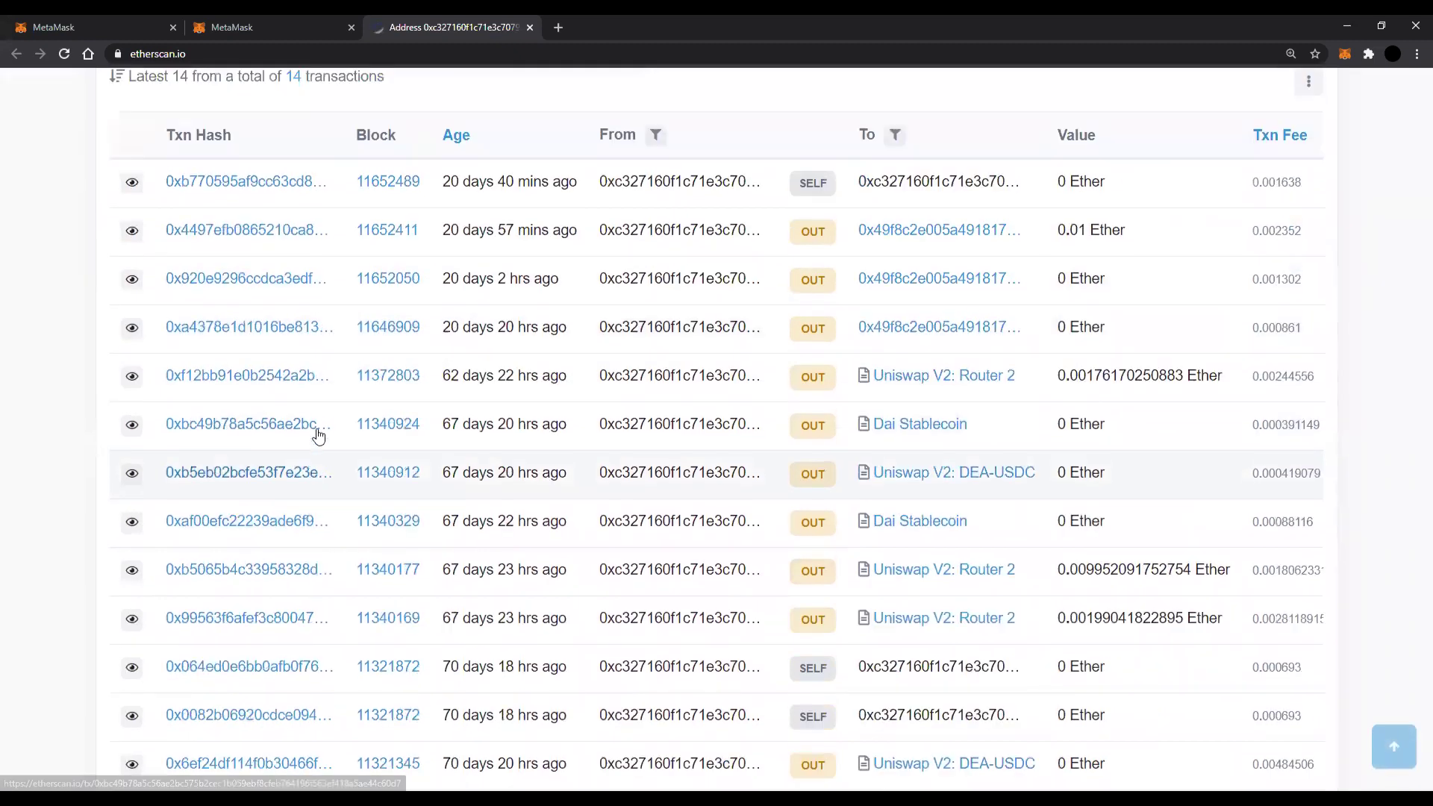
pyautogui.scroll(3, 321, 388)
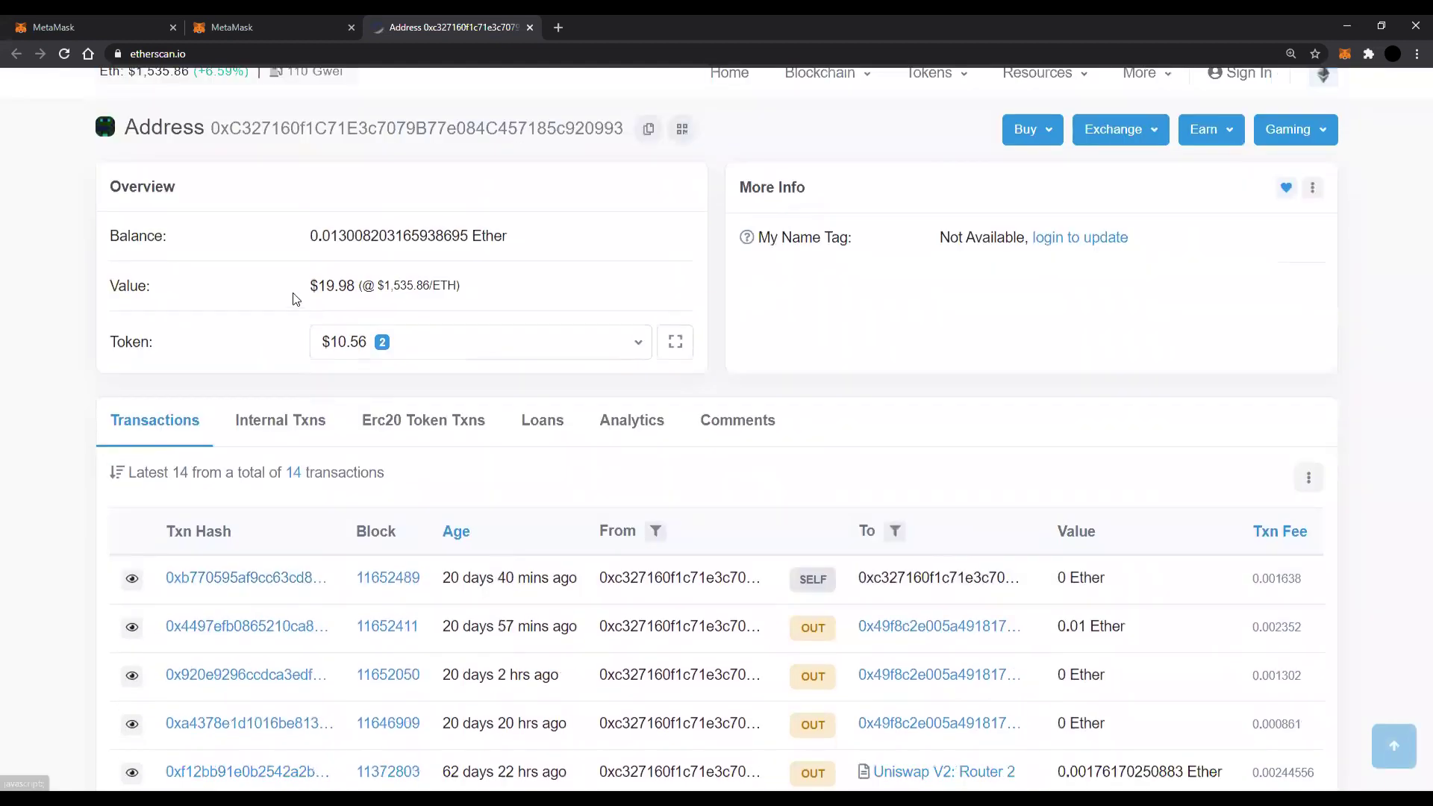
pyautogui.scroll(1, 320, 342)
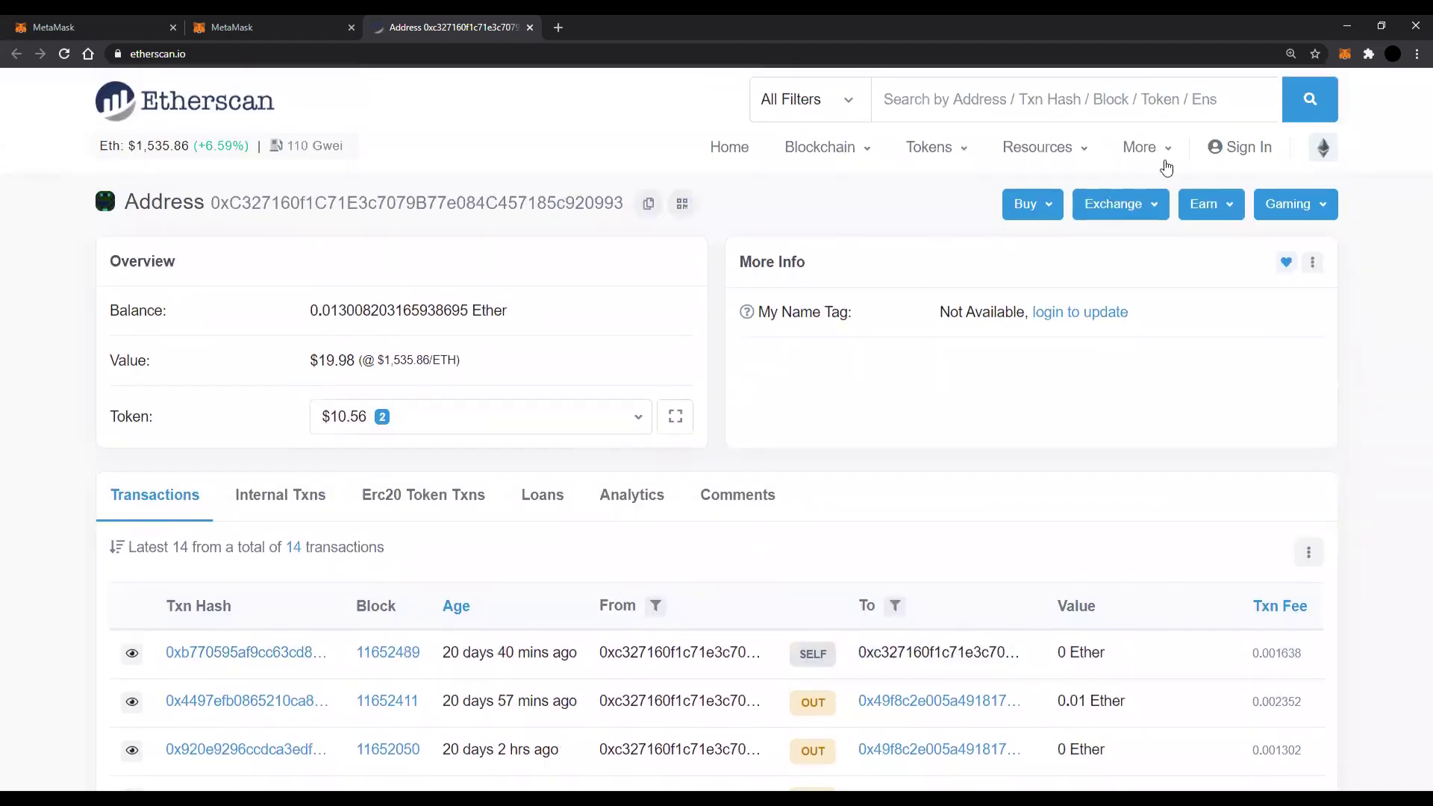
# Open Etherscan's Ethereum Gas Tracker to view the gas prices, and return to the MetaMask wallet page
pyautogui.moveTo(1162, 167)
pyautogui.click(785, 270)
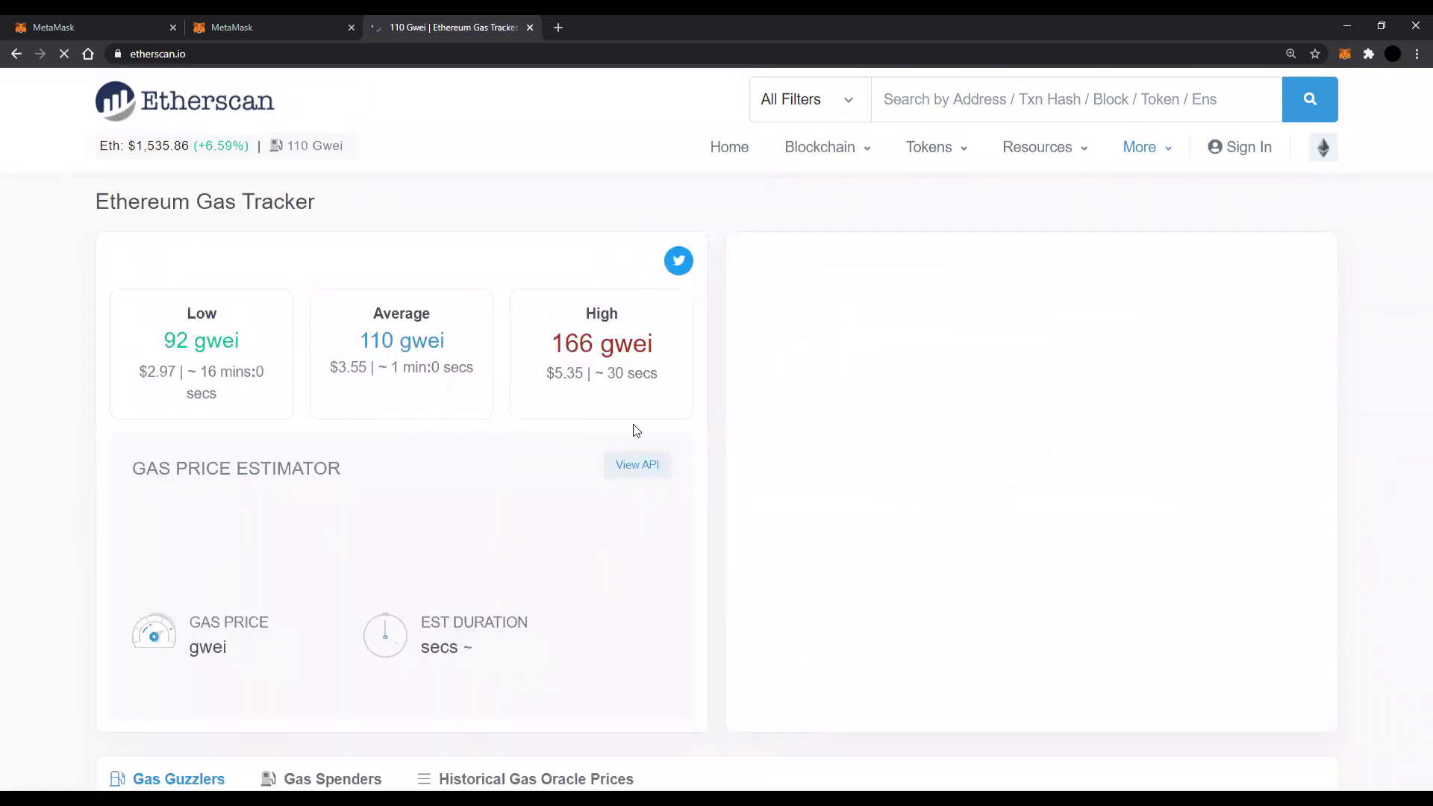
pyautogui.hotkey('ctrl', 'shift', 'Tab')
# Rename Account 1 as "Work" in its account details and close the details
pyautogui.click(1140, 147)
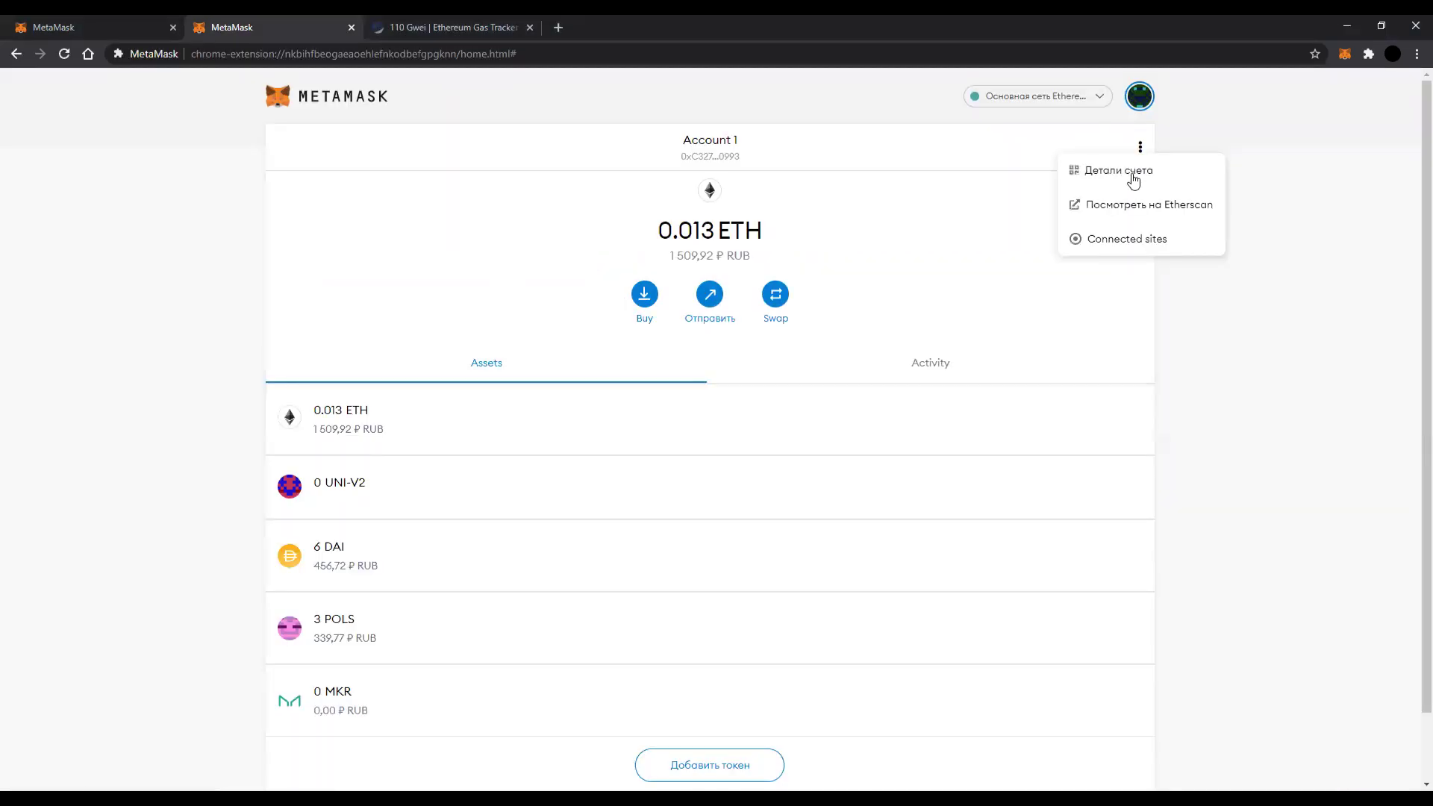
pyautogui.click(1140, 174)
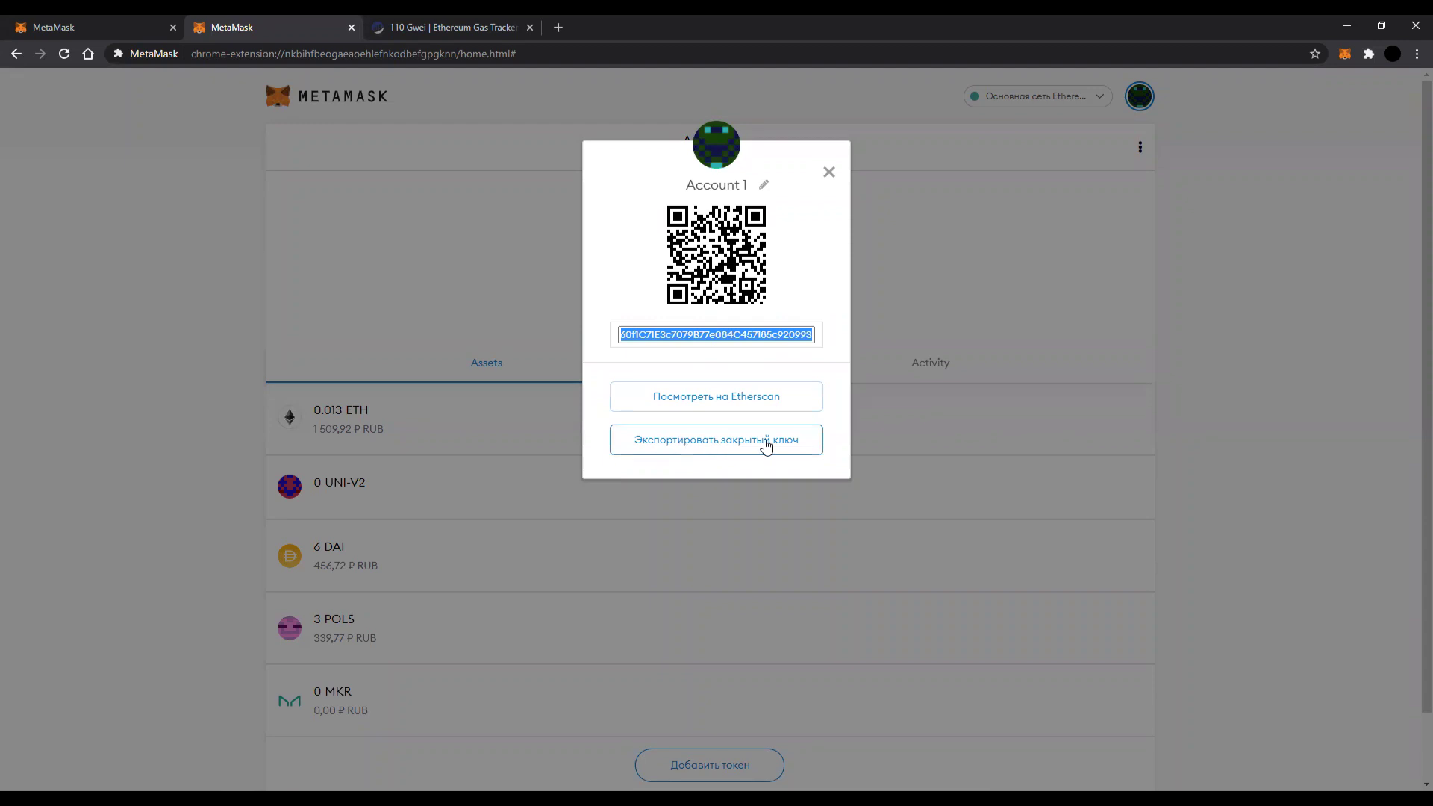
pyautogui.click(763, 184)
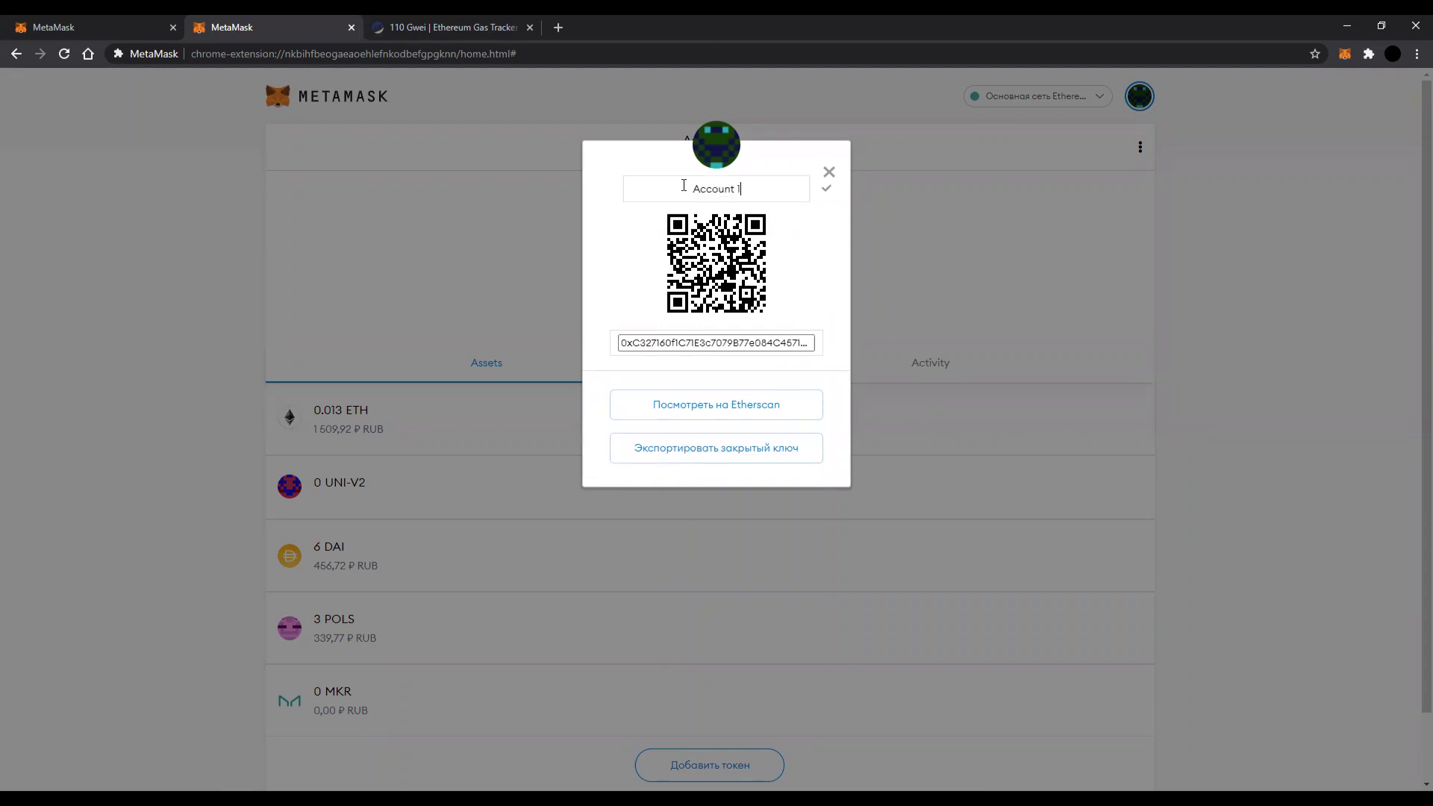
pyautogui.hotkey('ctrl', 'a')
pyautogui.write('Work')
pyautogui.click(831, 191)
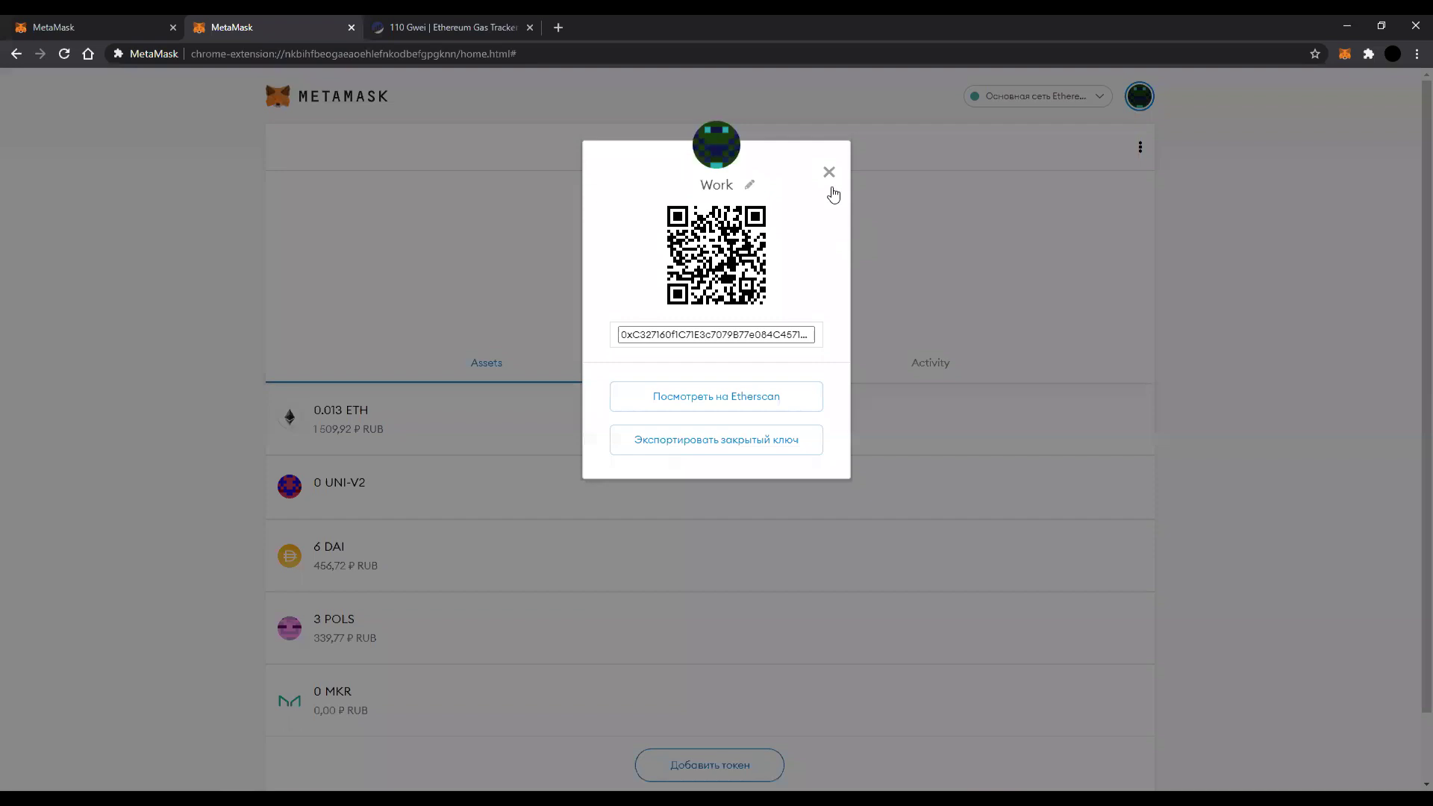
pyautogui.click(829, 173)
# Check the renamed account in the list of accounts and close the list
pyautogui.click(1135, 94)
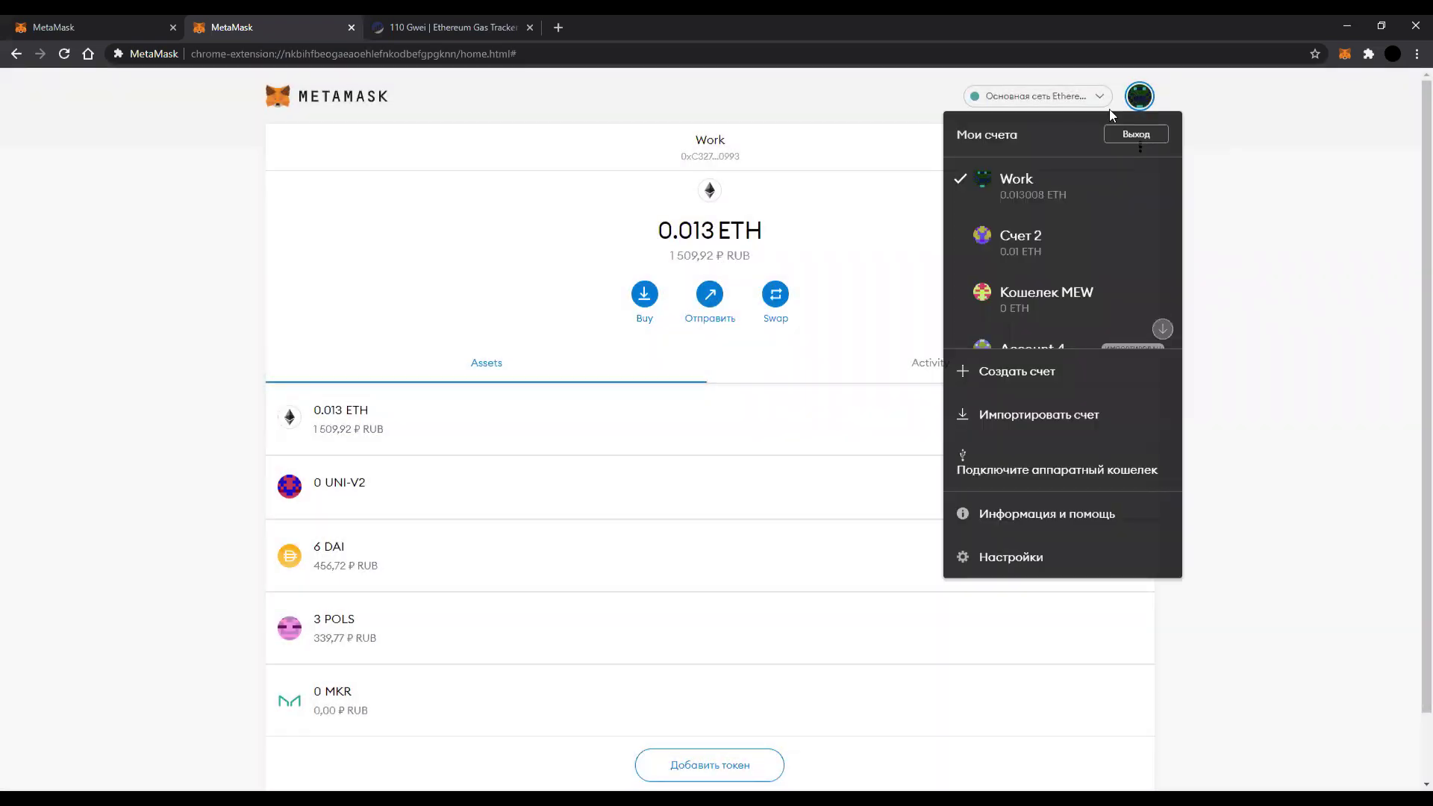
pyautogui.scroll(-2, 1045, 227)
pyautogui.scroll(2, 1045, 226)
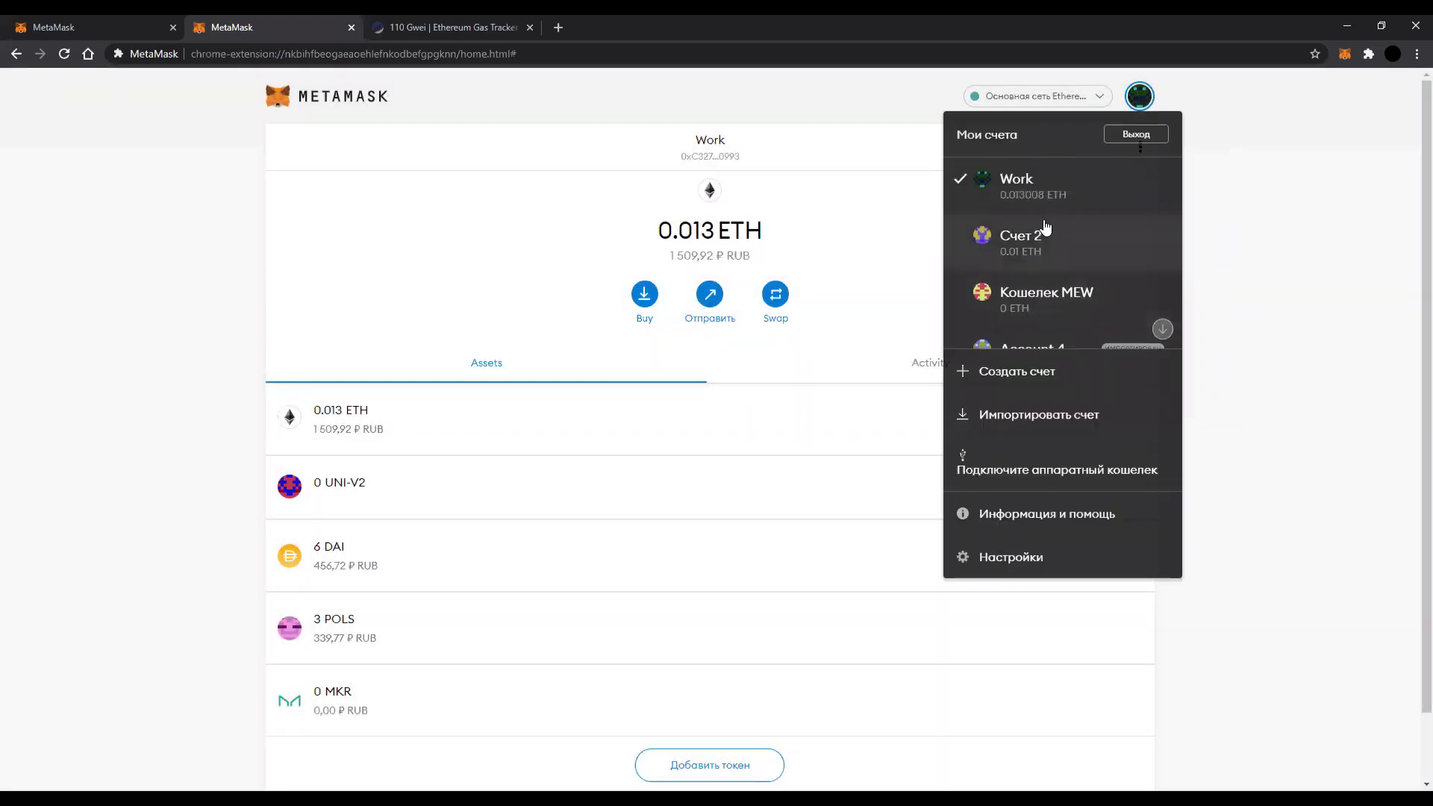
pyautogui.click(1137, 100)
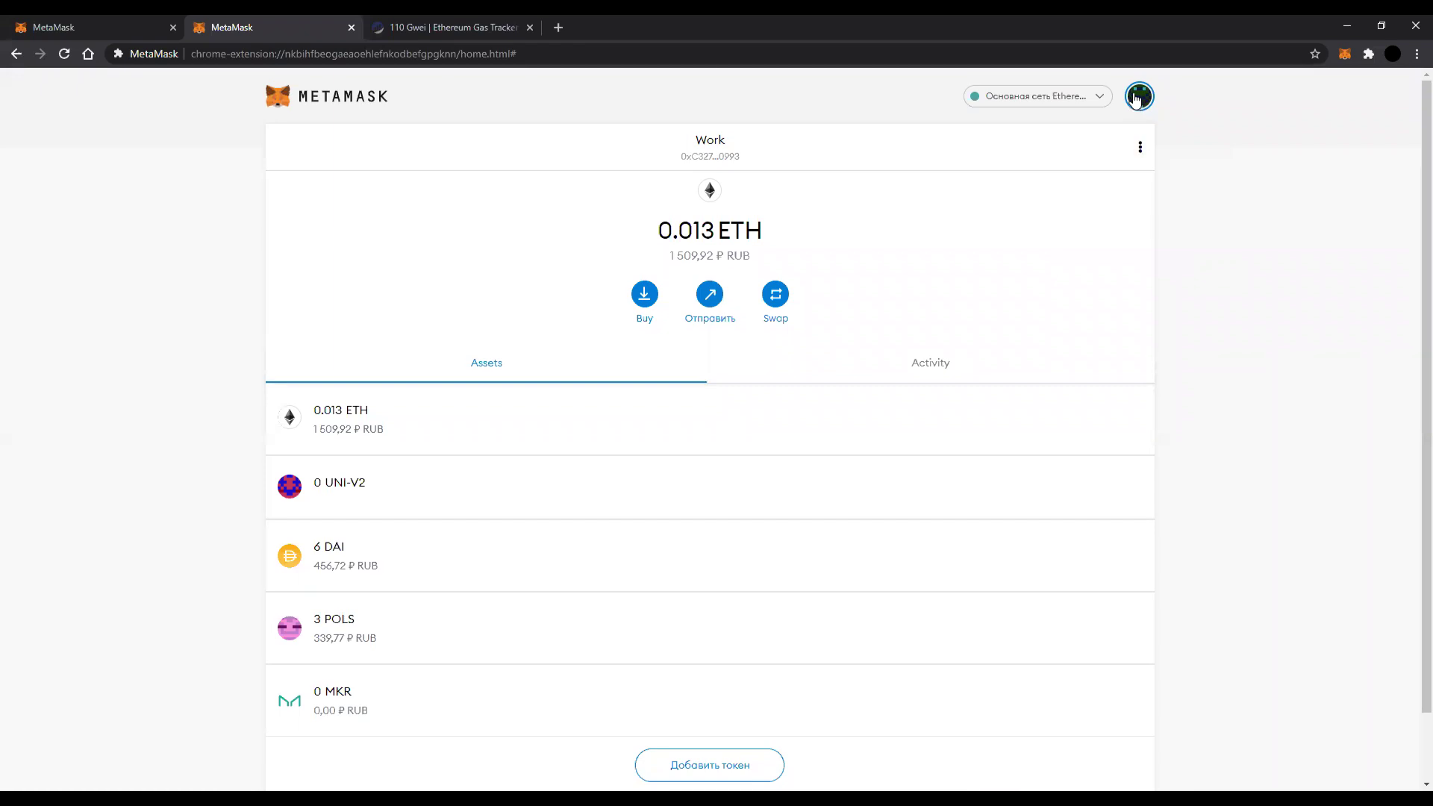
# Open the wallet extension pop-up over the metamask.io page and expand it to the full-page view
pyautogui.hotkey('ctrl', 'shift', 'Tab')
pyautogui.click(1345, 53)
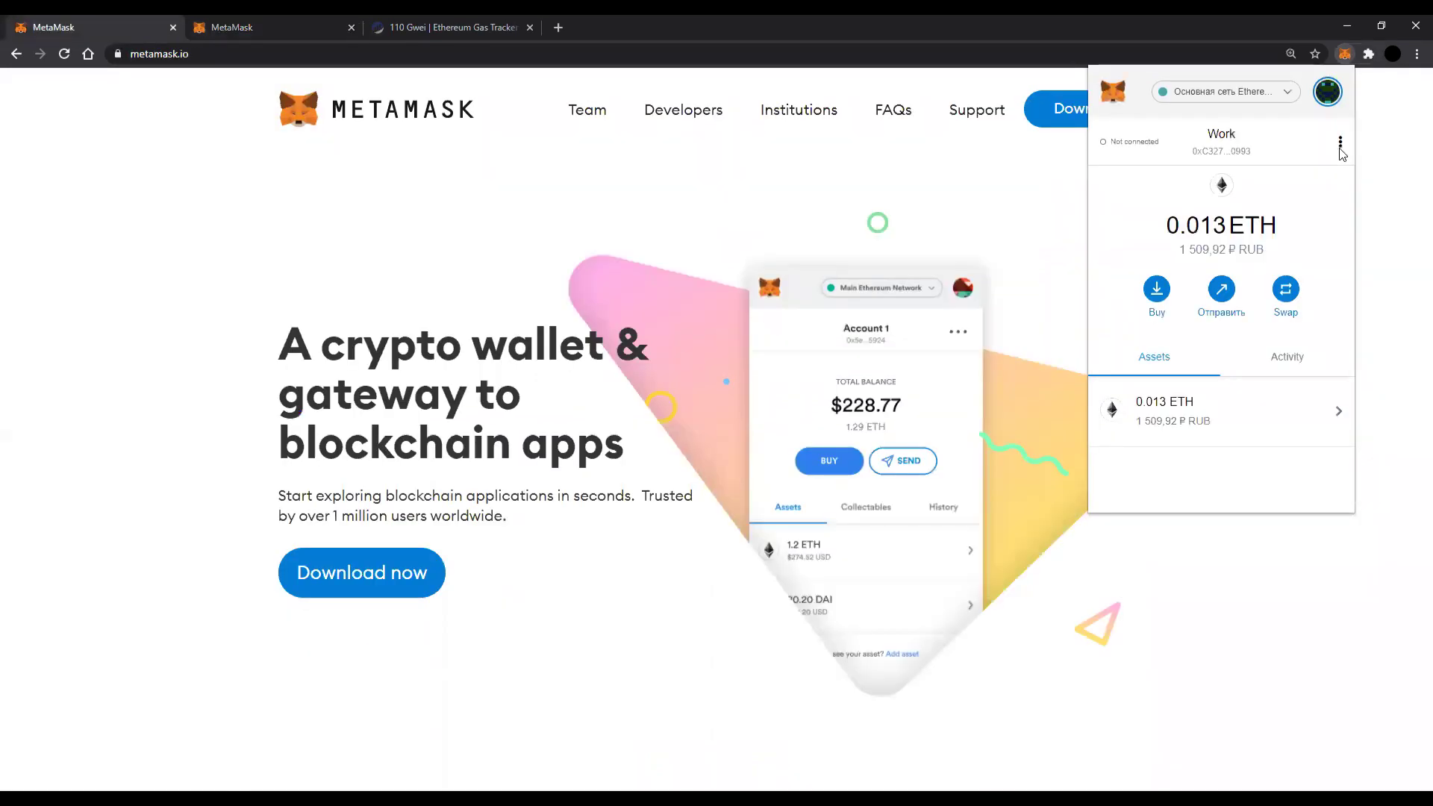
pyautogui.click(1341, 142)
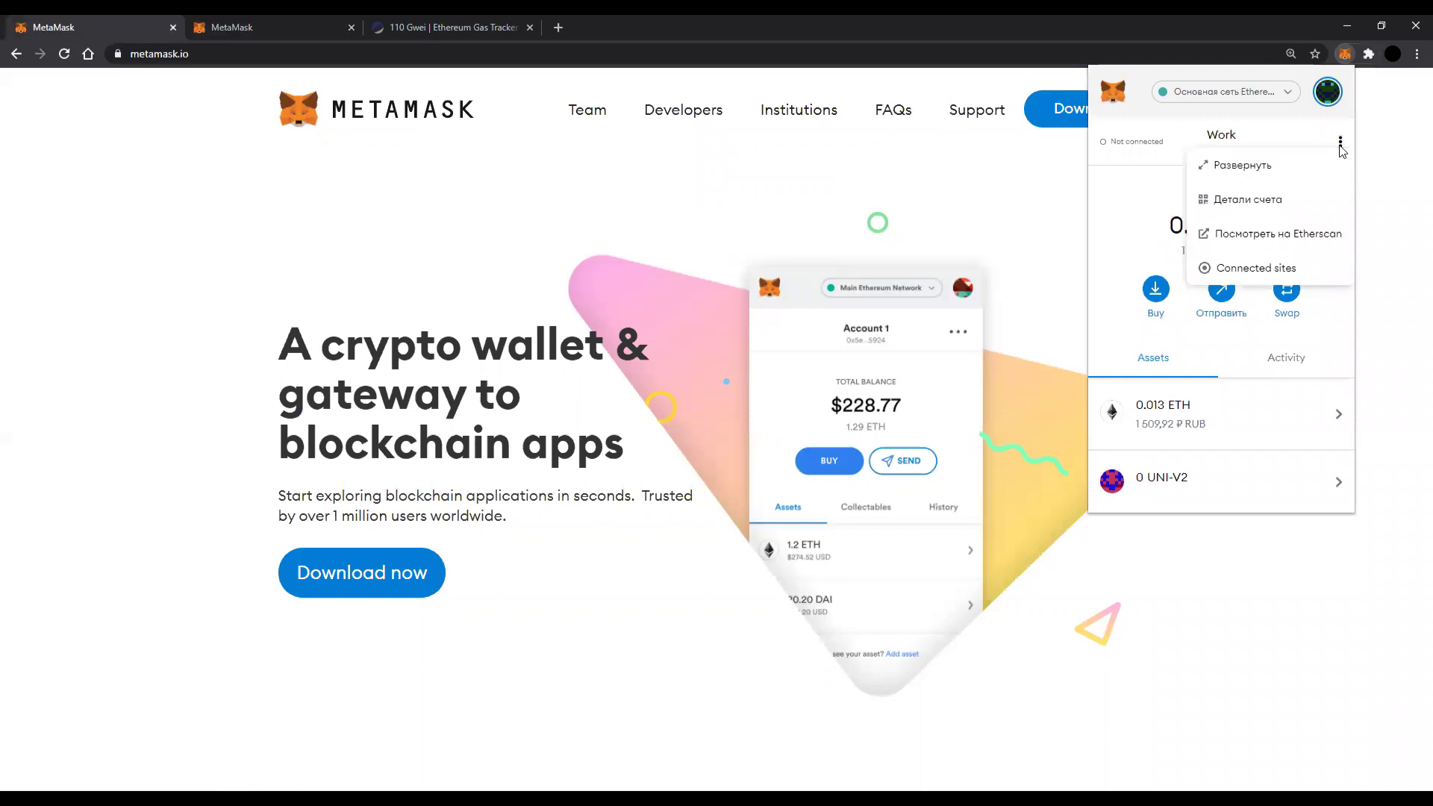
pyautogui.click(1220, 168)
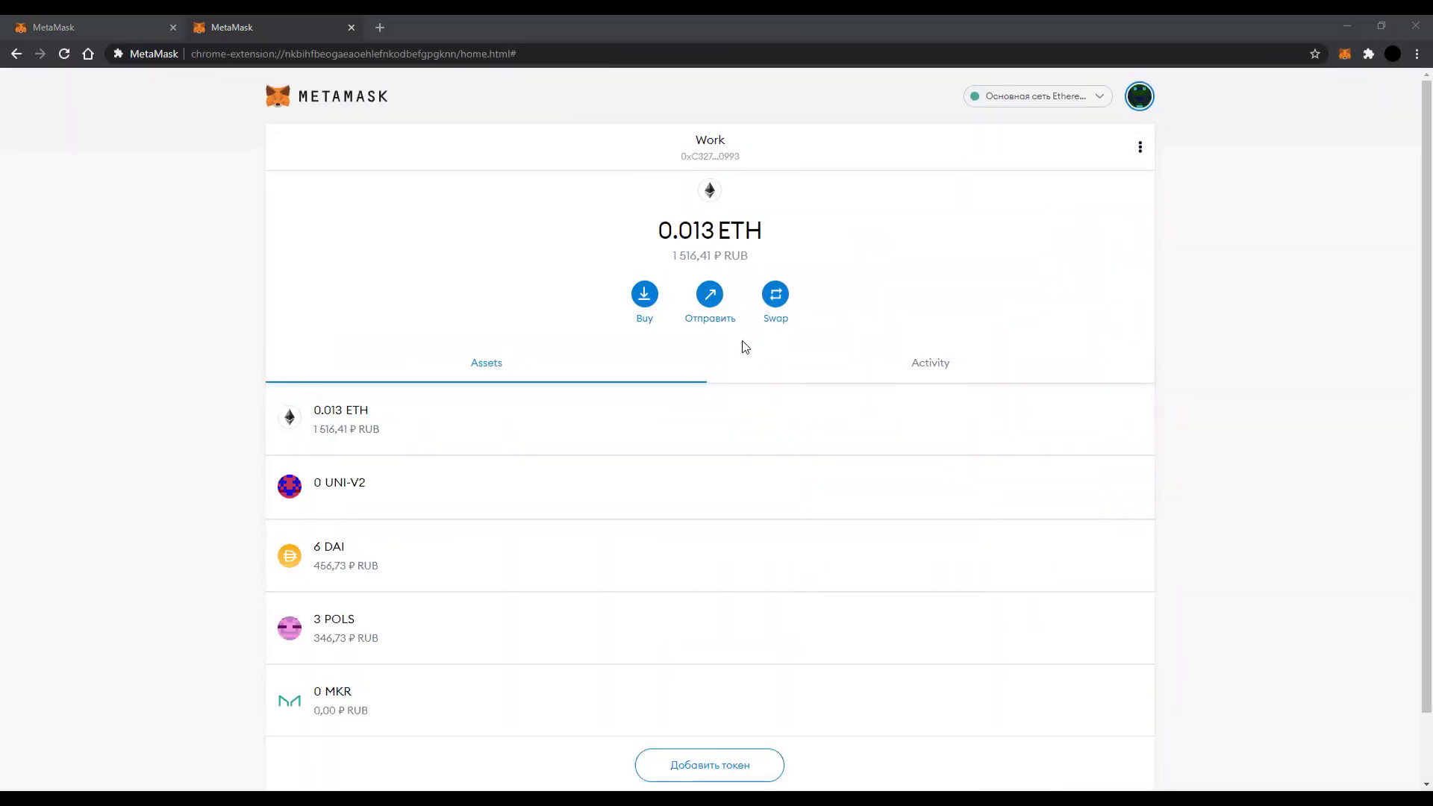
# Set up a token swap of 6 DAI to ETH
pyautogui.click(774, 309)
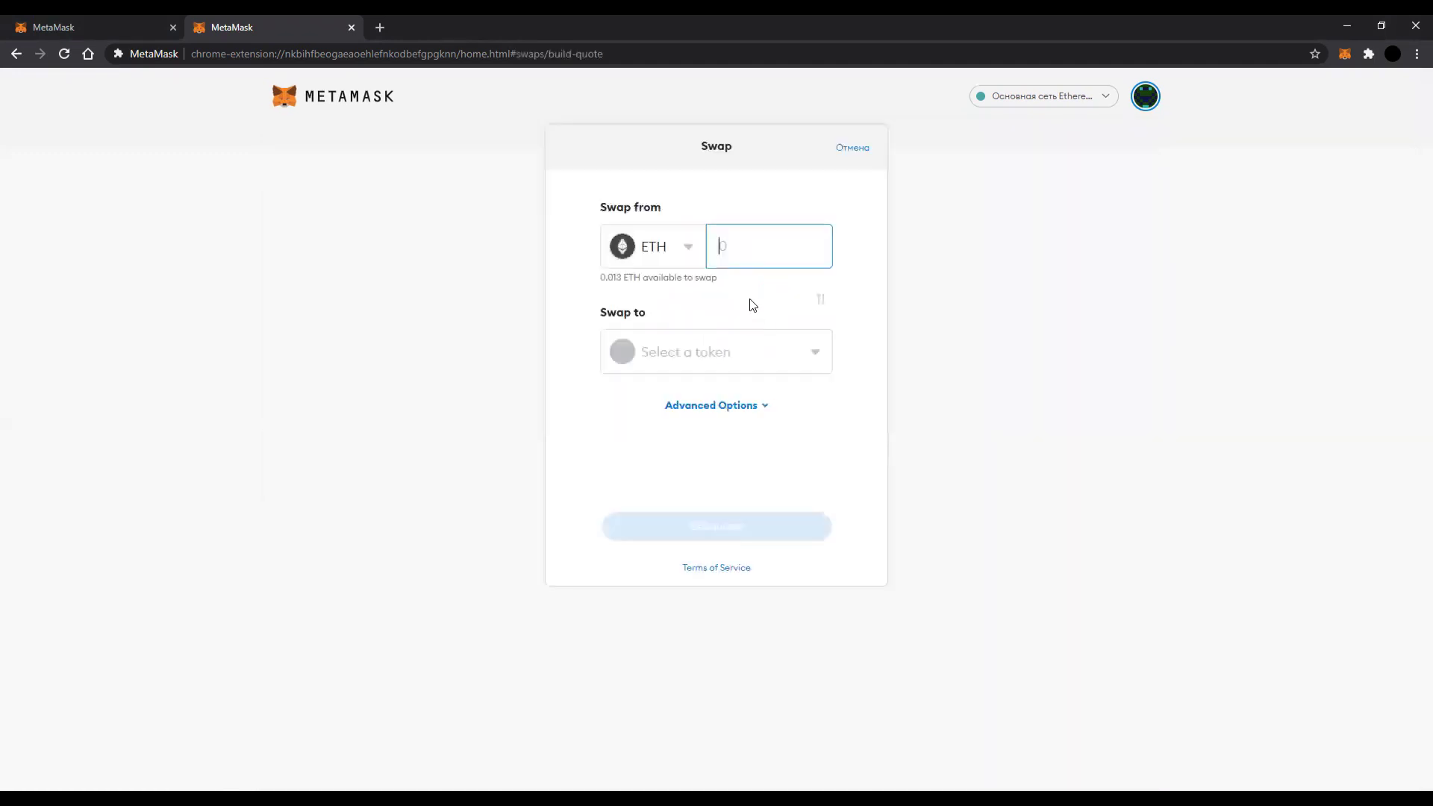
pyautogui.click(687, 253)
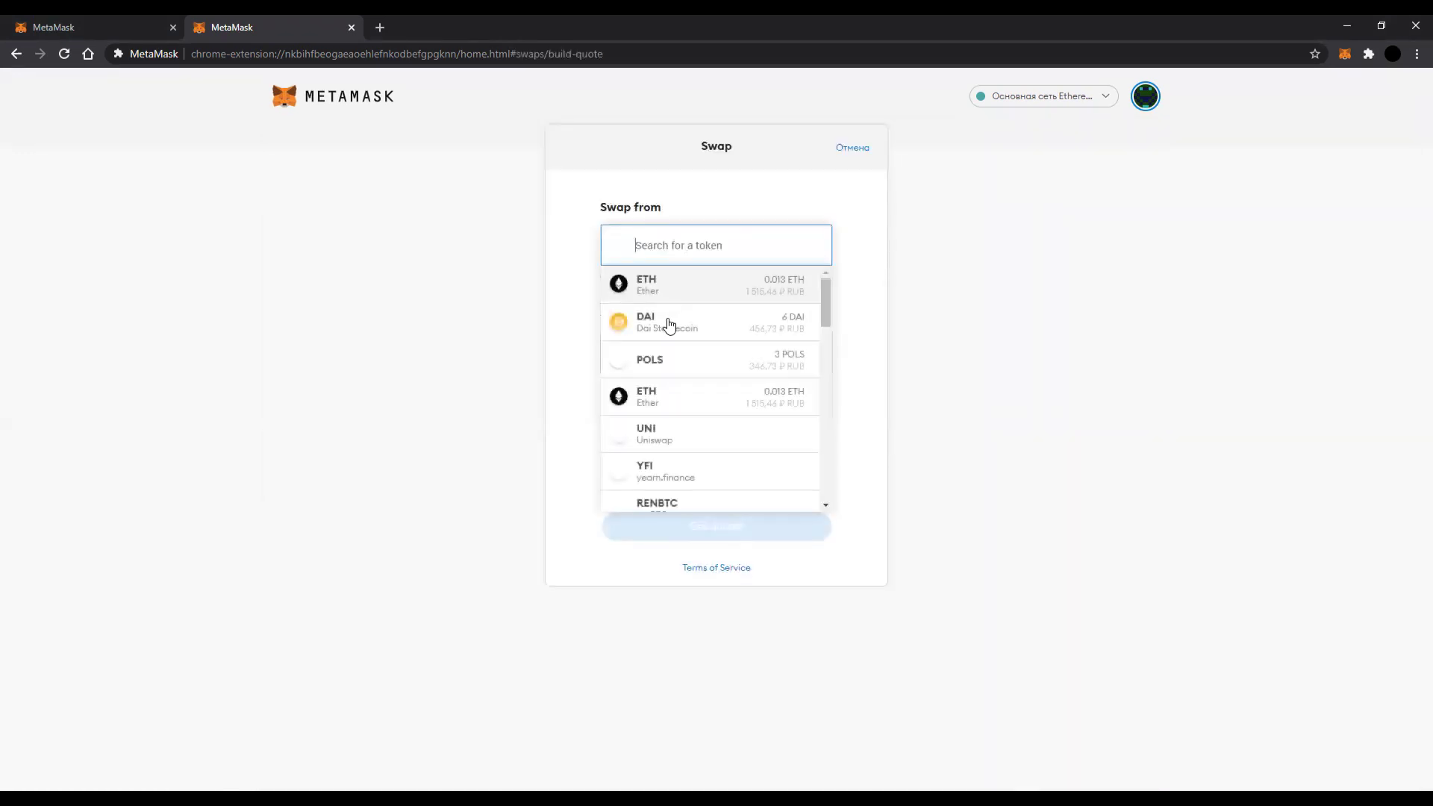
pyautogui.click(667, 322)
pyautogui.write('6')
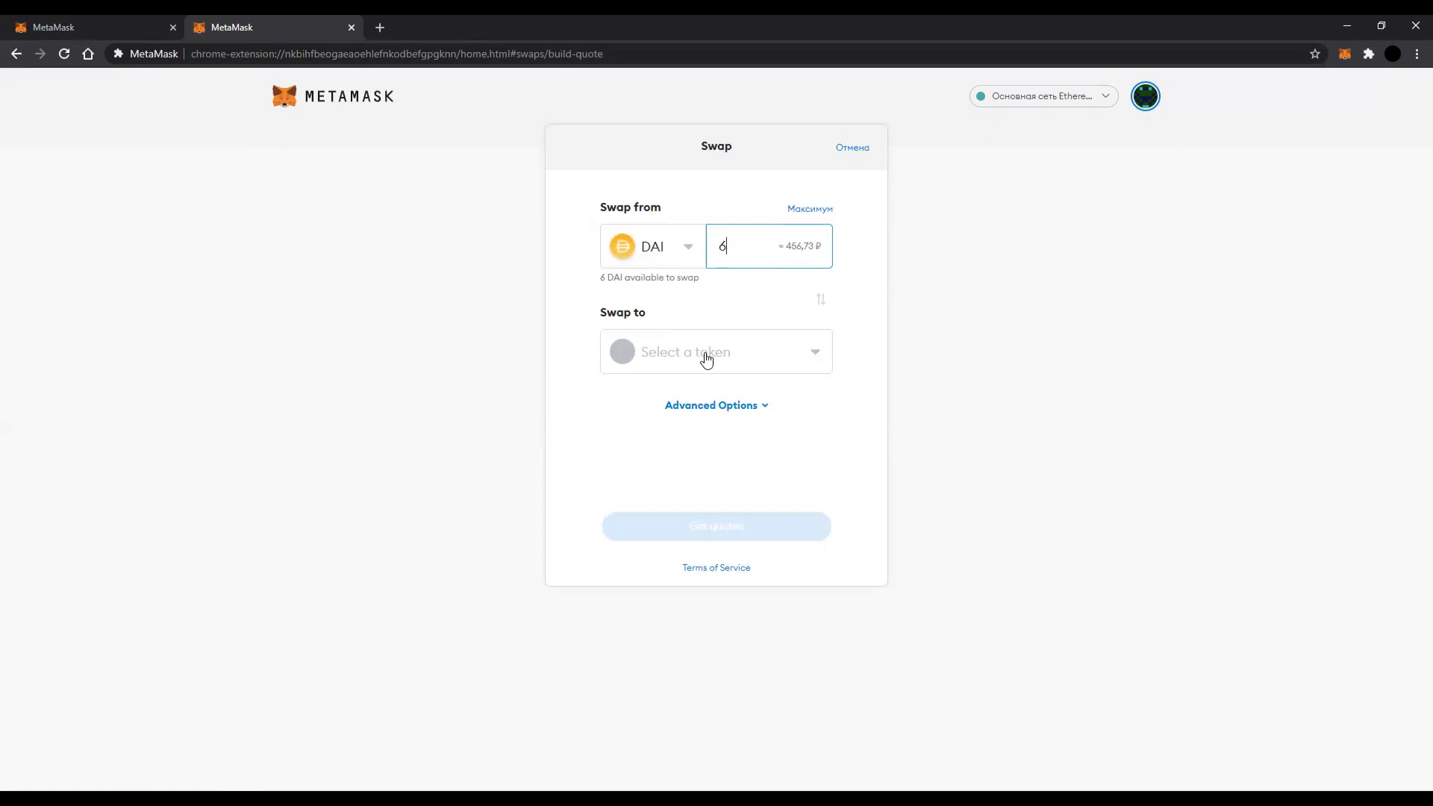
pyautogui.click(706, 359)
pyautogui.click(669, 395)
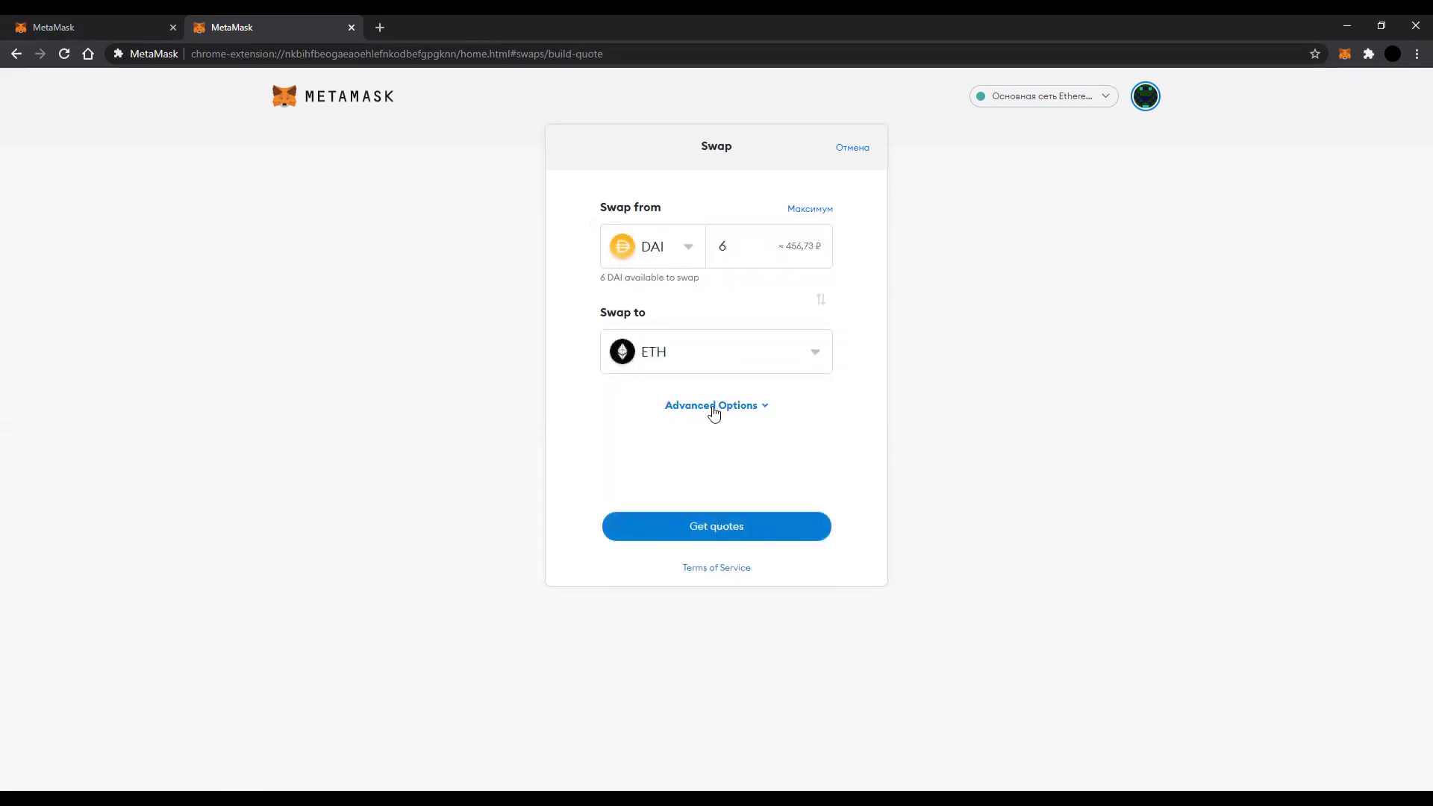
# Examine the swap's slippage tolerance explanation, try the 1% and custom options, and reselect 2%
pyautogui.click(702, 411)
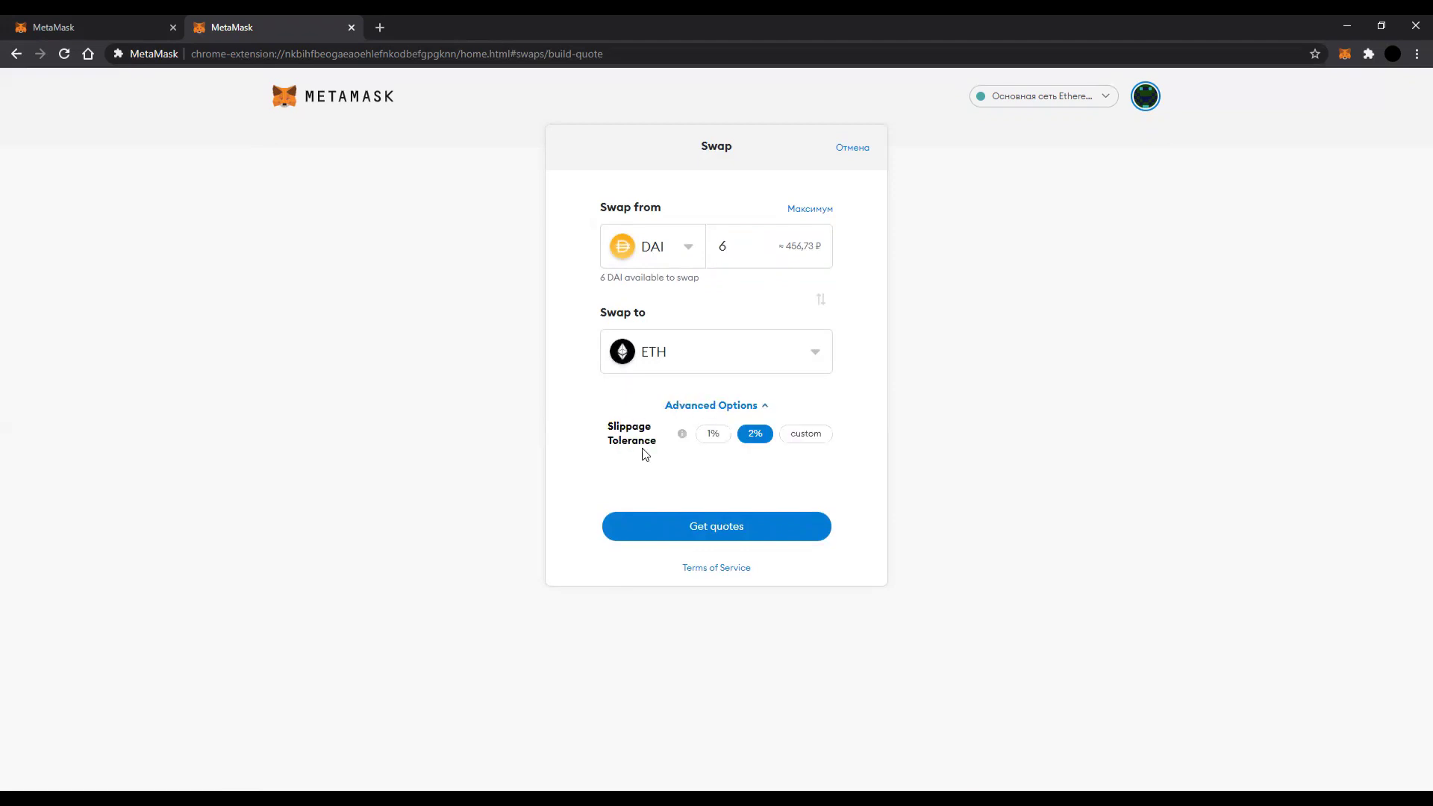
pyautogui.moveTo(682, 433)
pyautogui.moveTo(694, 404); pyautogui.dragTo(616, 333)
pyautogui.click(712, 439)
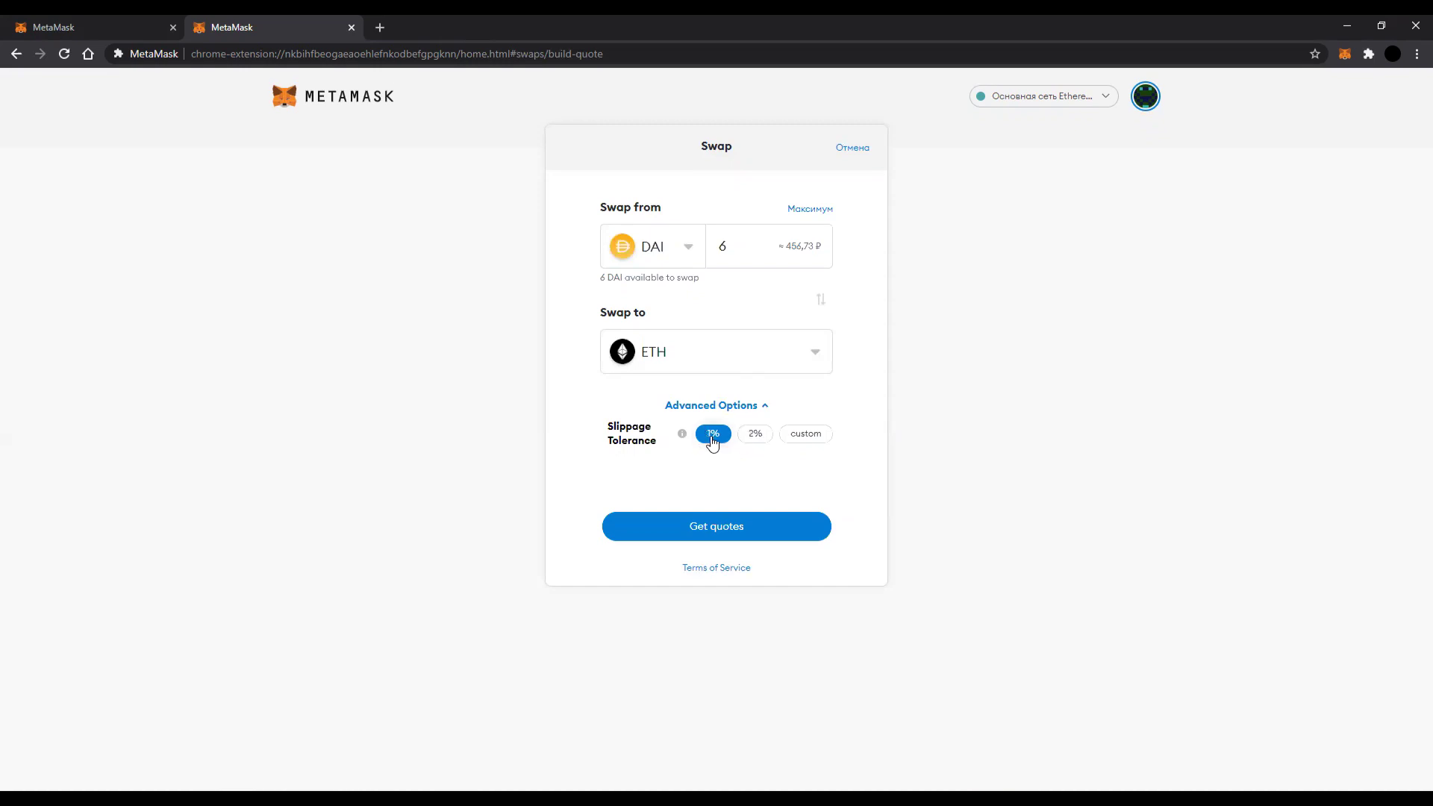
pyautogui.click(790, 435)
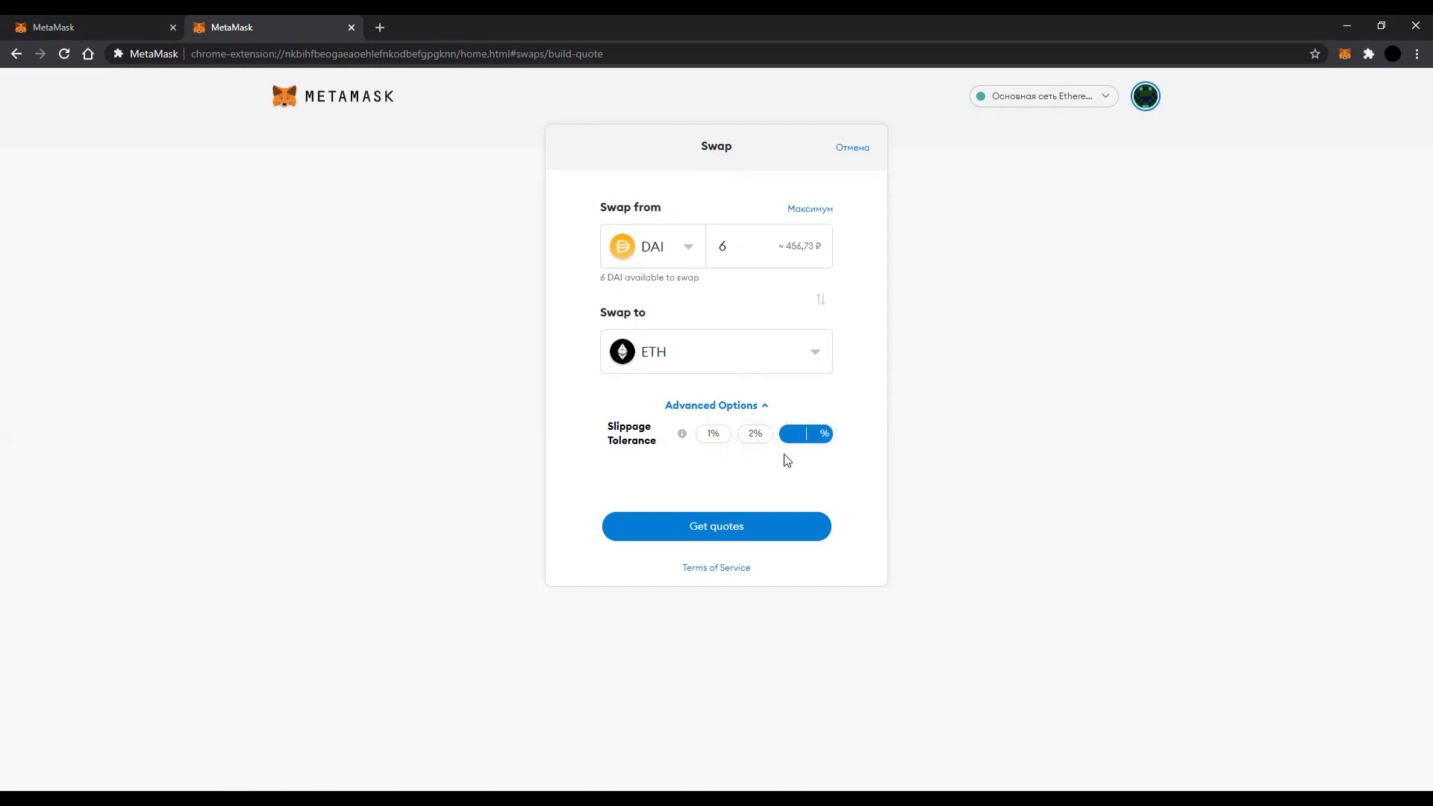
pyautogui.click(755, 437)
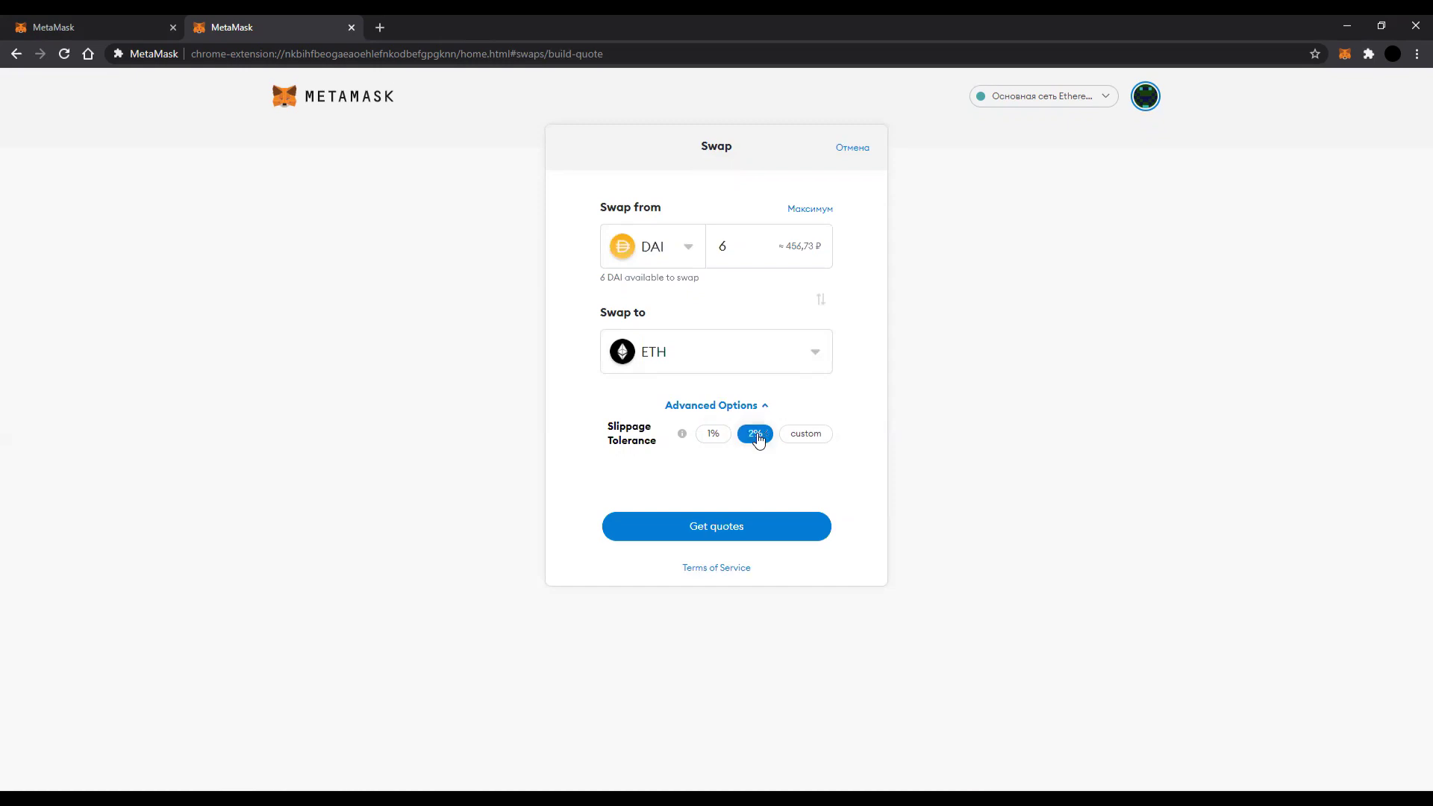
# Get quotes for the DAI to ETH swap and highlight the quoted ETH amount
pyautogui.click(713, 539)
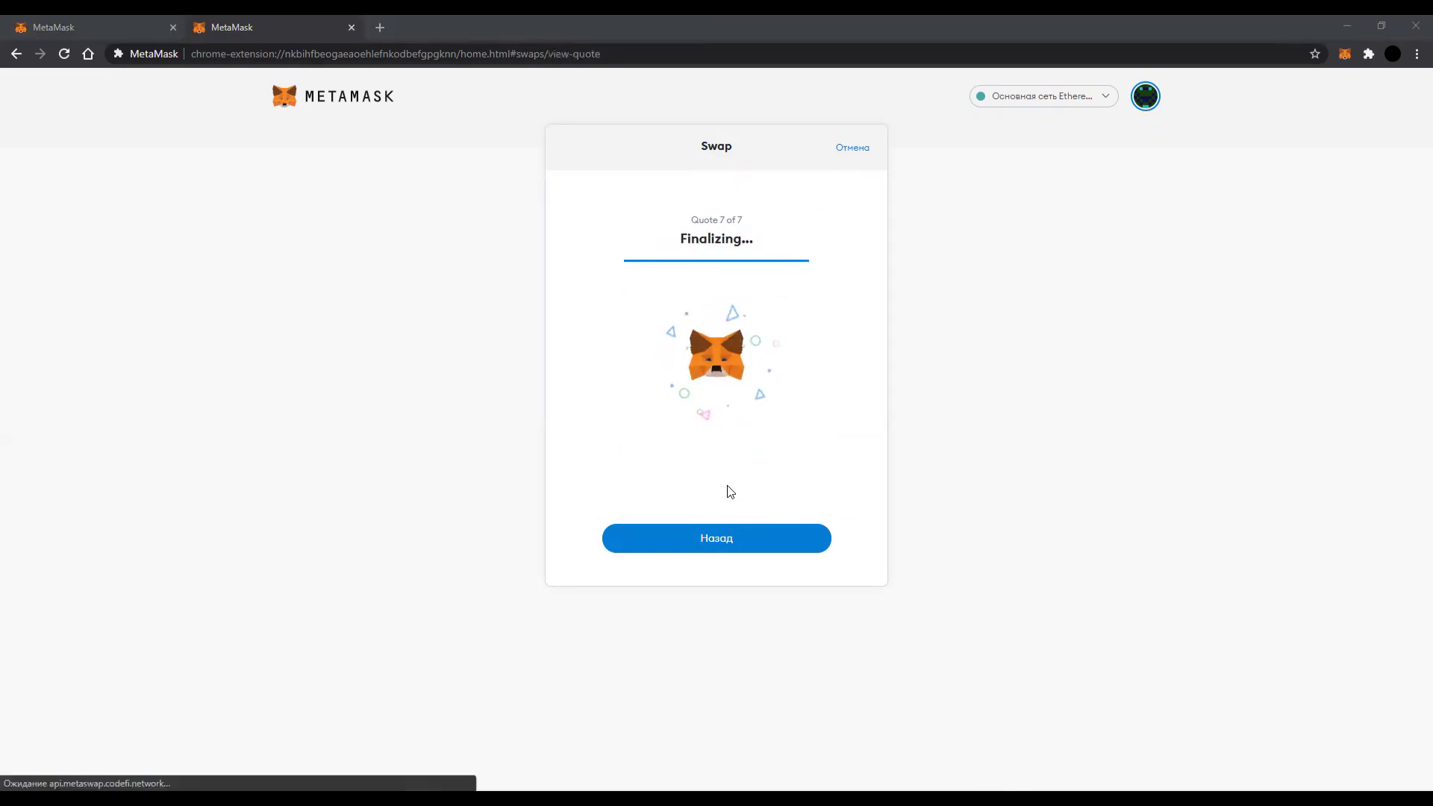
pyautogui.moveTo(628, 321); pyautogui.dragTo(838, 329)
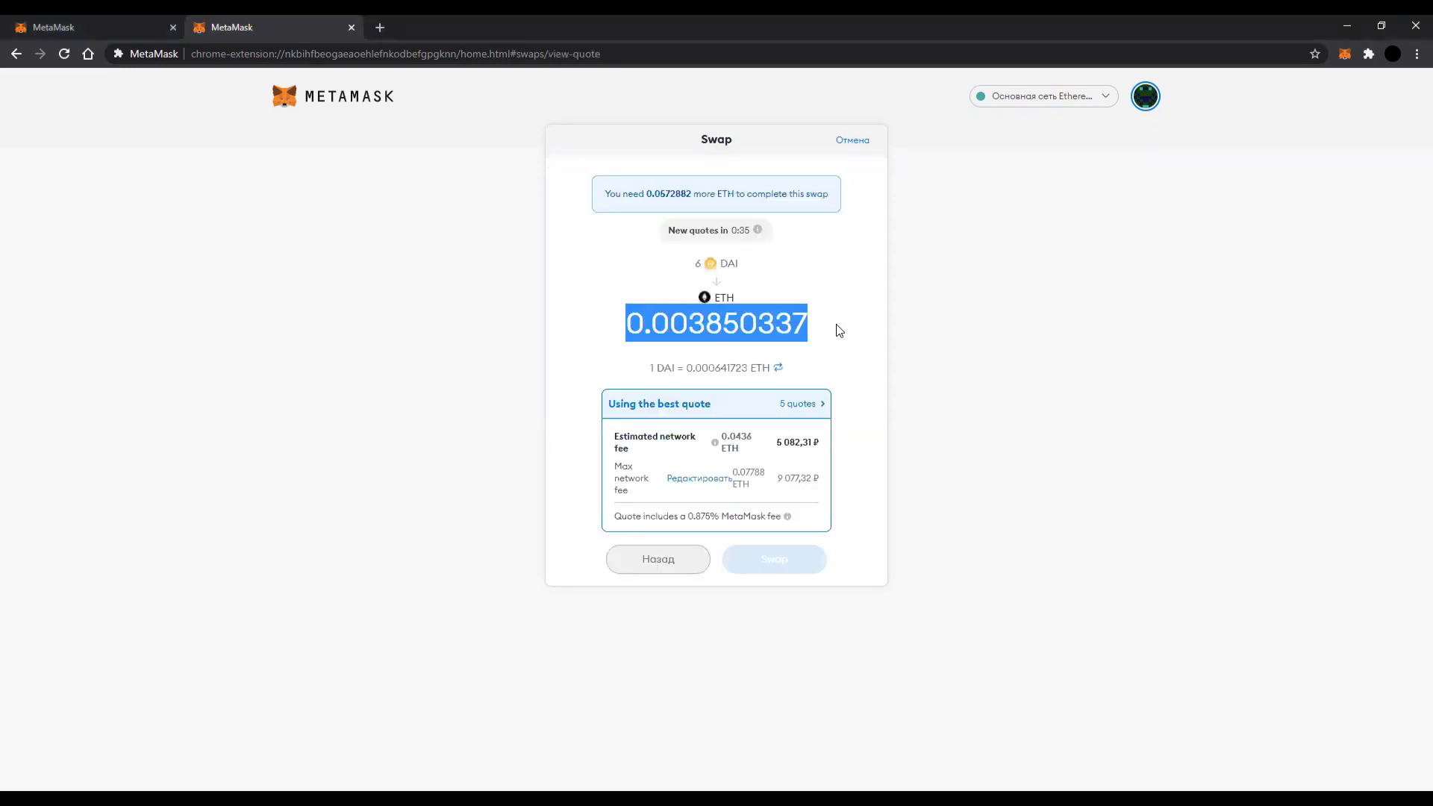
# Examine the list of all quotes gathered for the DAI to ETH swap and close it without choosing another quote
pyautogui.click(823, 333)
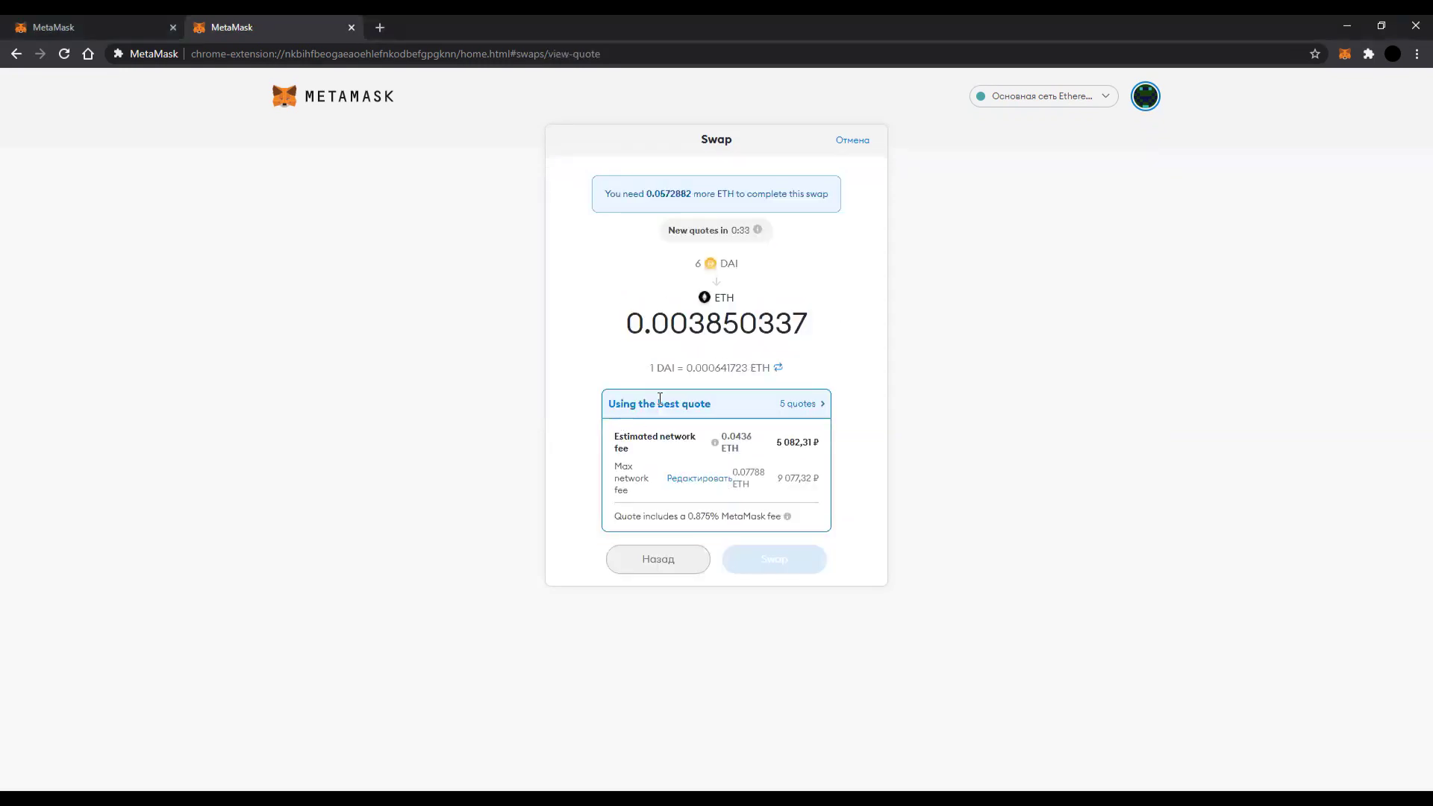
pyautogui.click(812, 390)
pyautogui.click(797, 404)
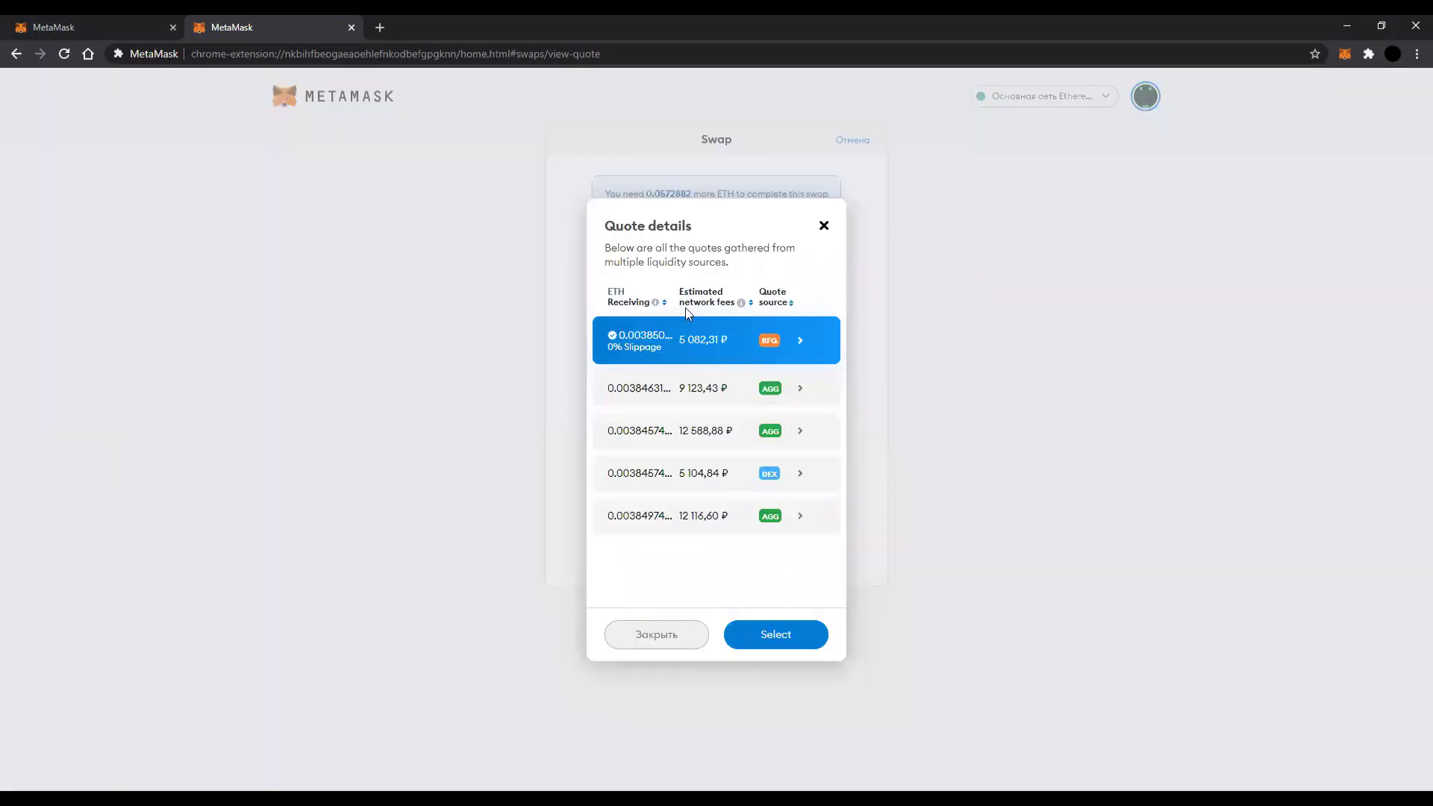
pyautogui.click(823, 226)
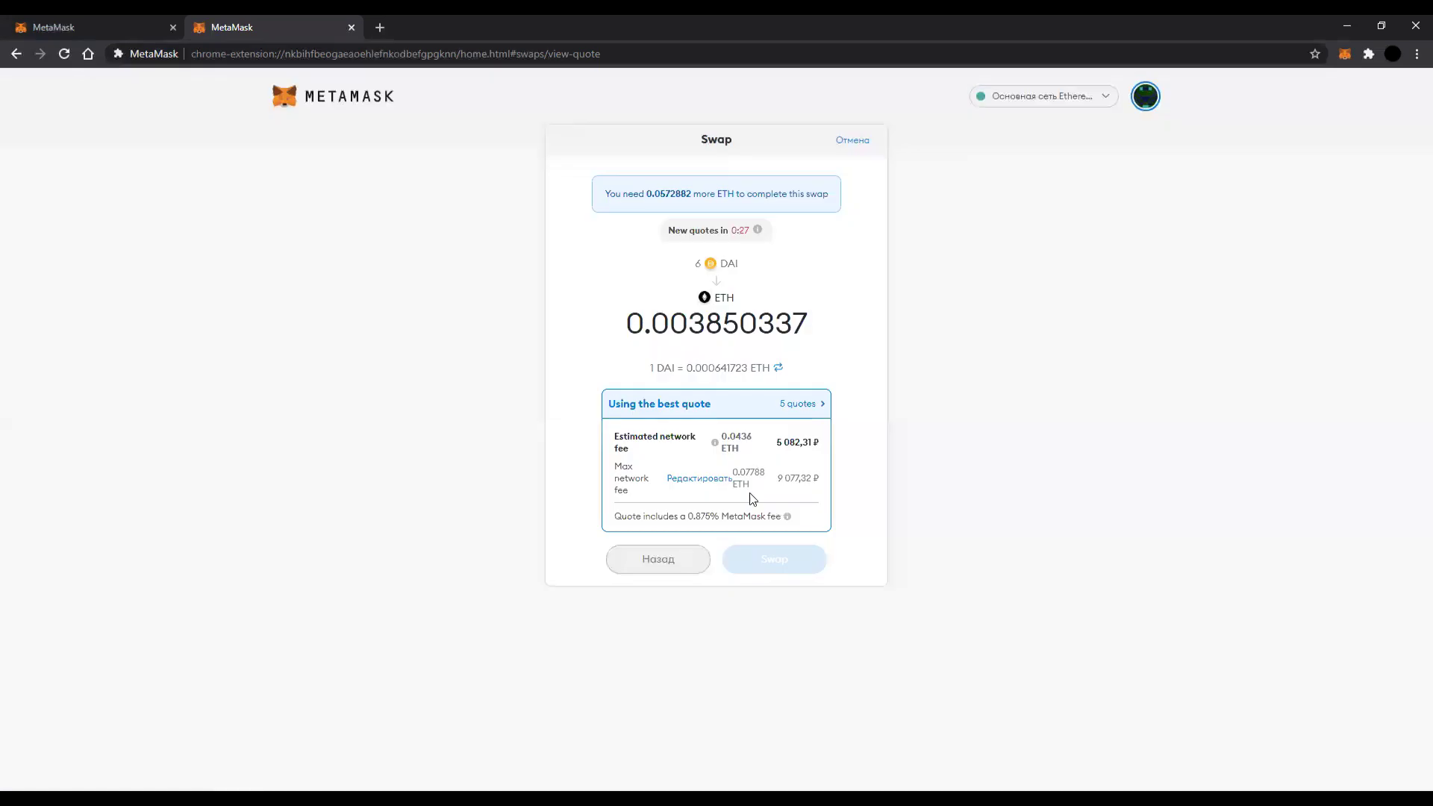
# Highlight the MetaMask fee note and the estimated and max network fee lines of the best quote
pyautogui.moveTo(686, 517); pyautogui.dragTo(777, 515)
pyautogui.click(843, 542)
pyautogui.moveTo(615, 444); pyautogui.dragTo(650, 496)
# Examine the basic and advanced gas fee options for the swap's max network fee, and return to the metamask.io page
pyautogui.click(669, 477)
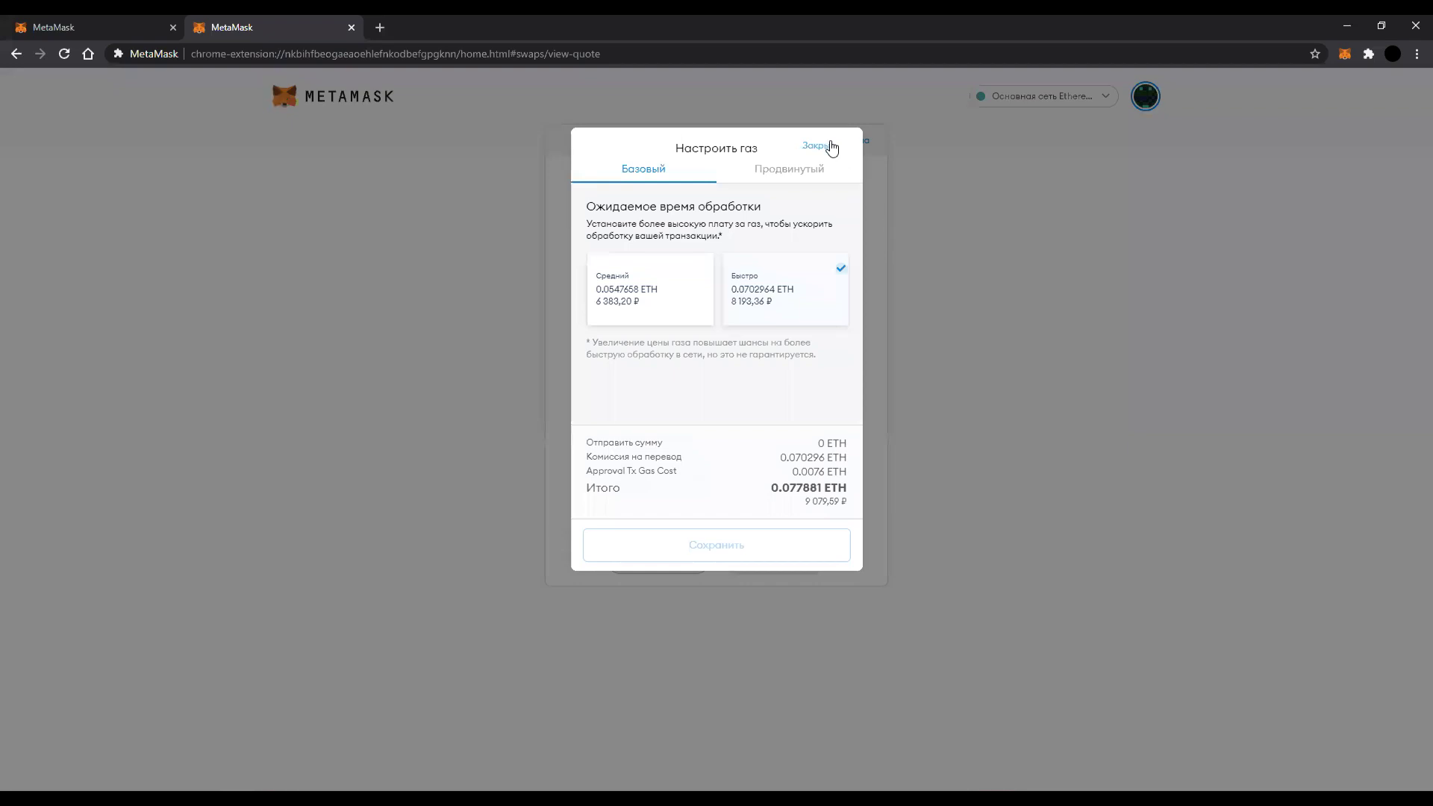
pyautogui.click(827, 145)
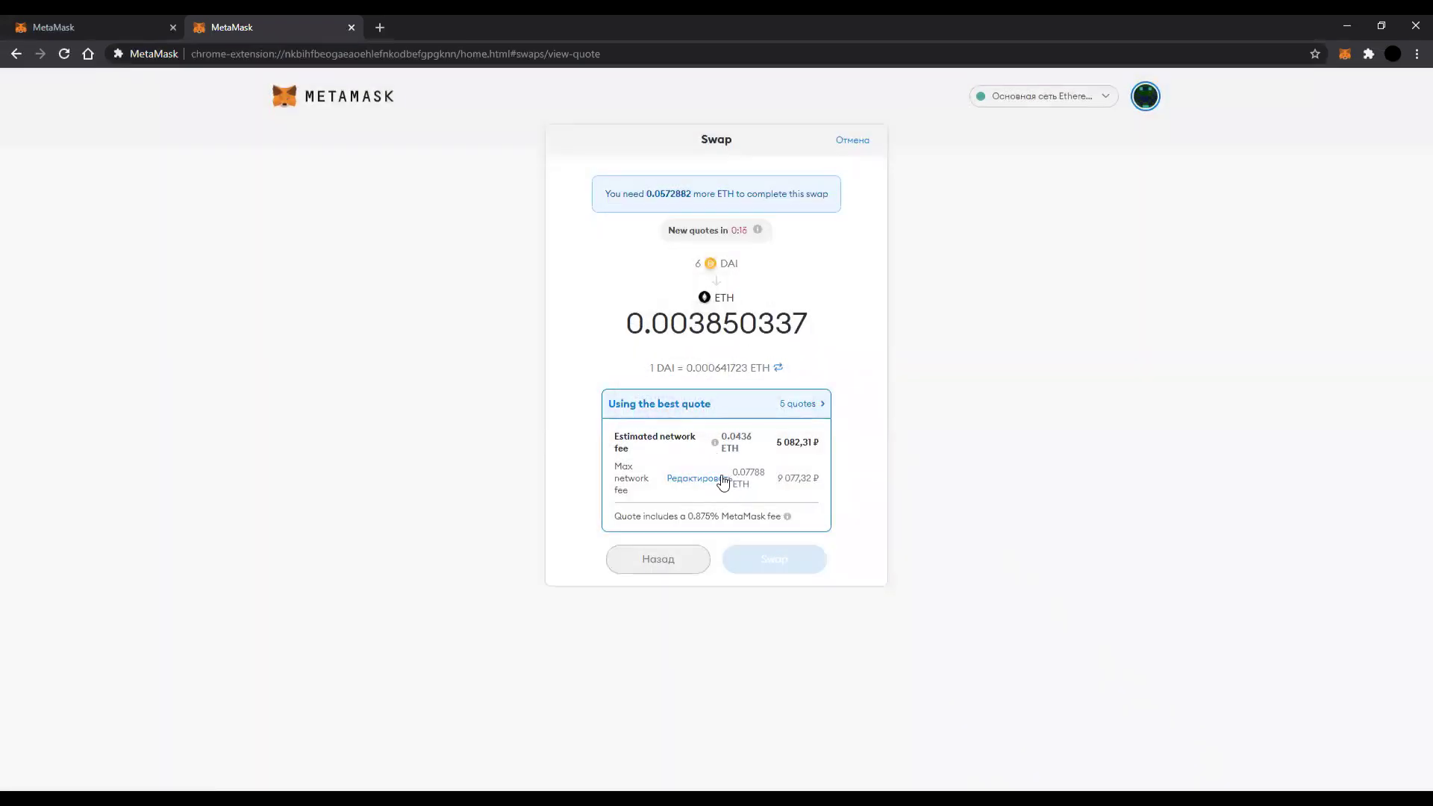
pyautogui.click(695, 481)
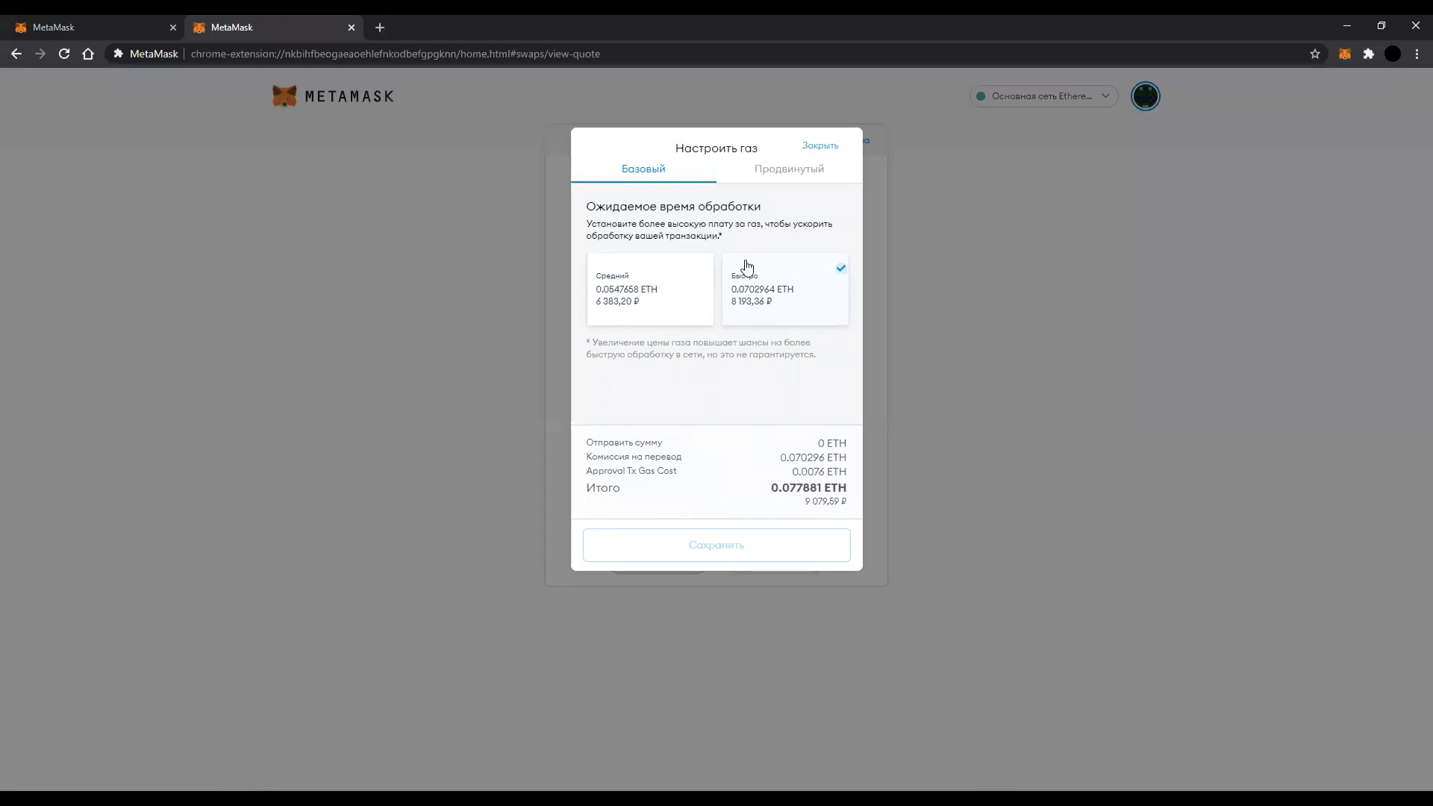
pyautogui.click(789, 176)
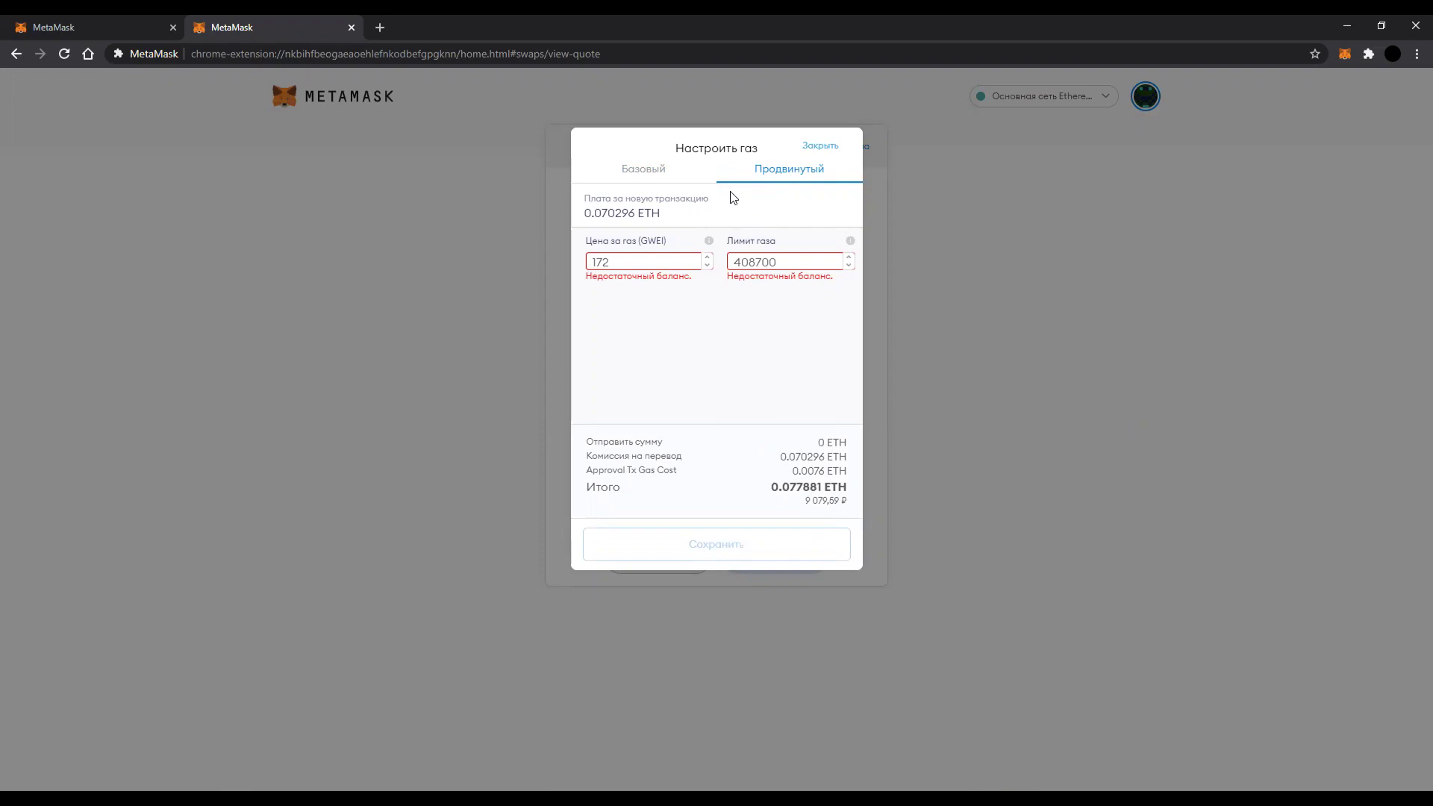
pyautogui.click(661, 172)
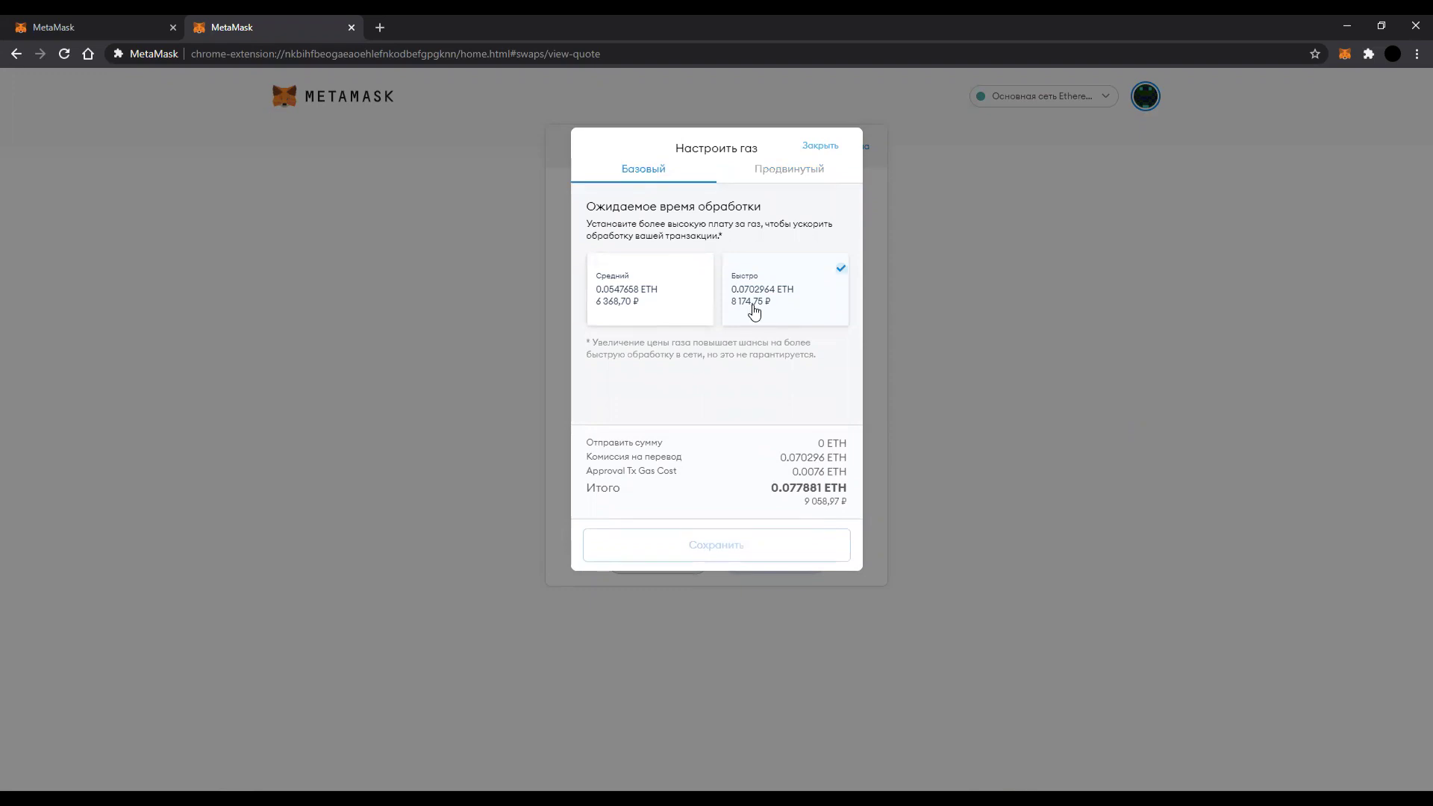
pyautogui.click(34, 25)
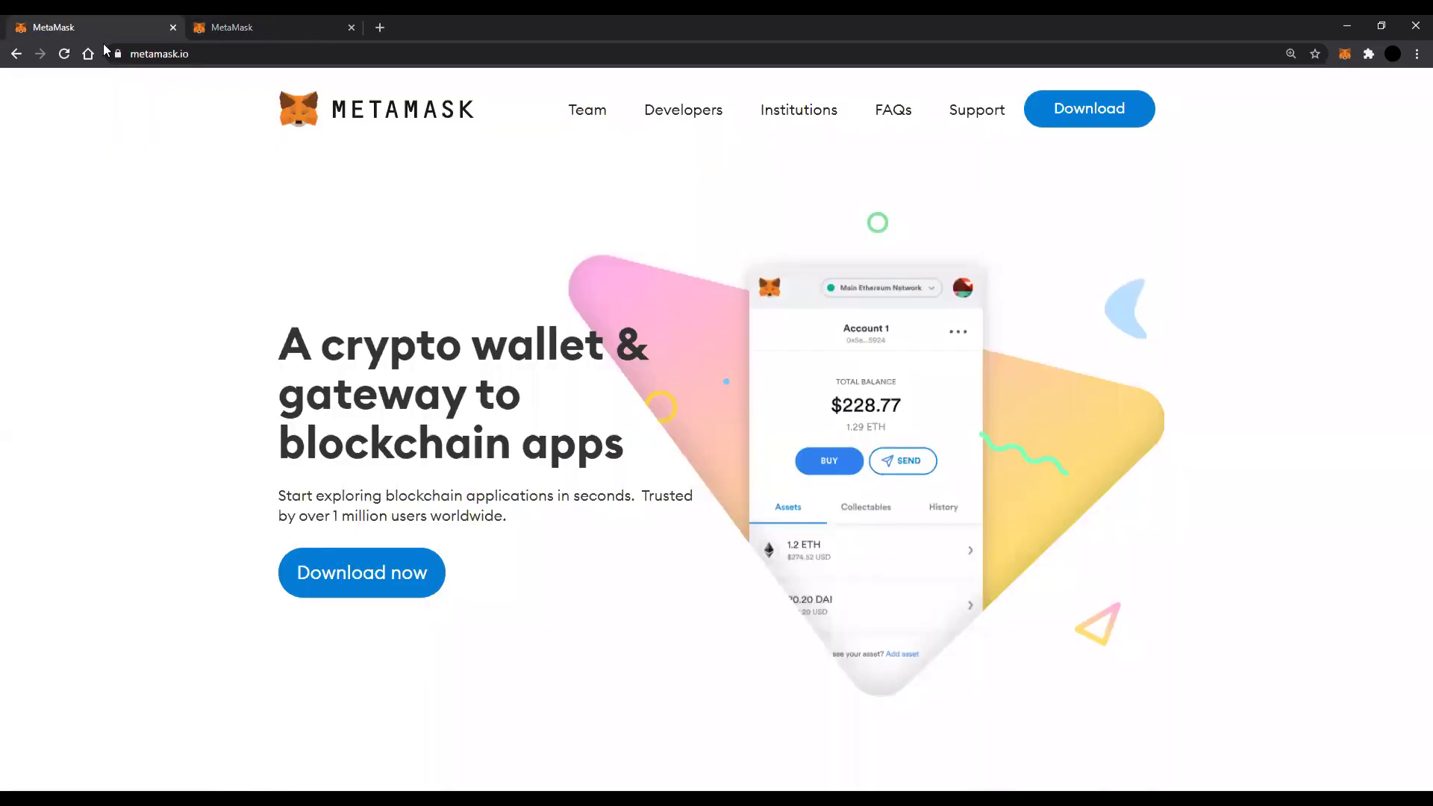